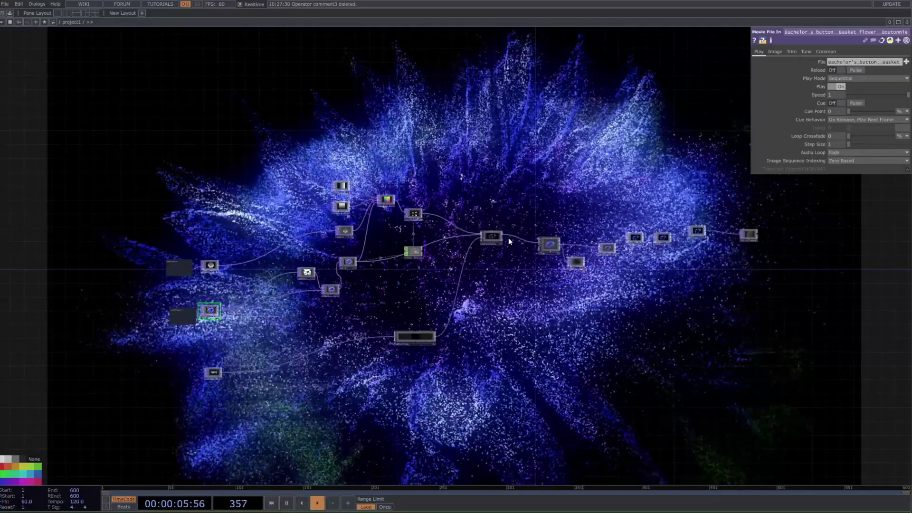
# Step: Zoom around the finished network and set the particle node's preview playing live
pyautogui.scroll(3, 508, 240)
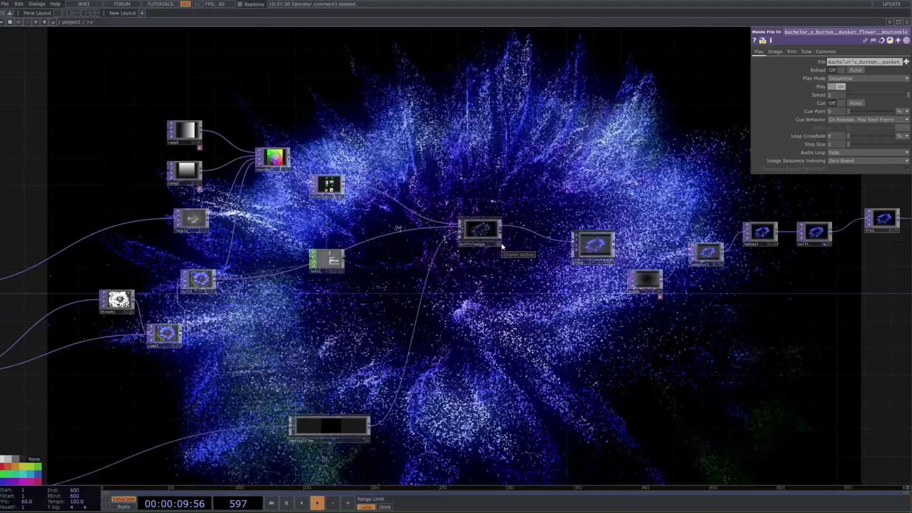
pyautogui.scroll(-3, 503, 251)
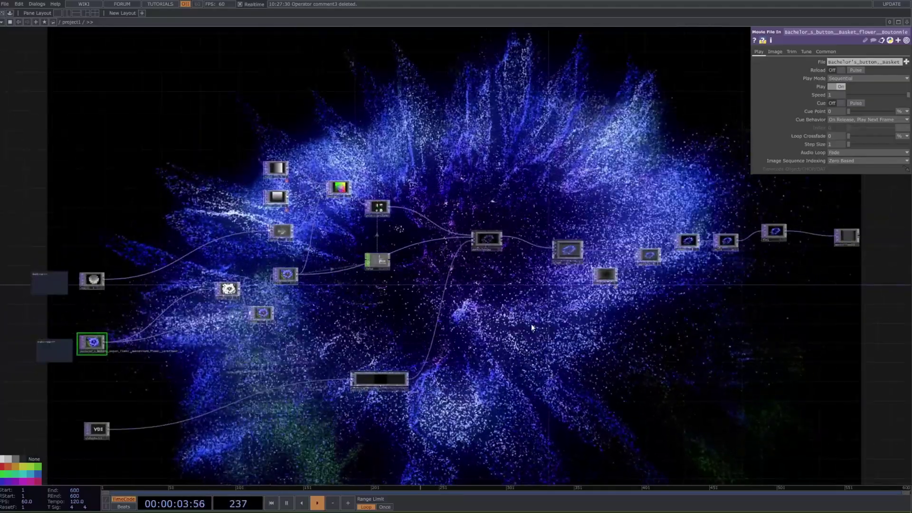
pyautogui.scroll(3, 500, 249)
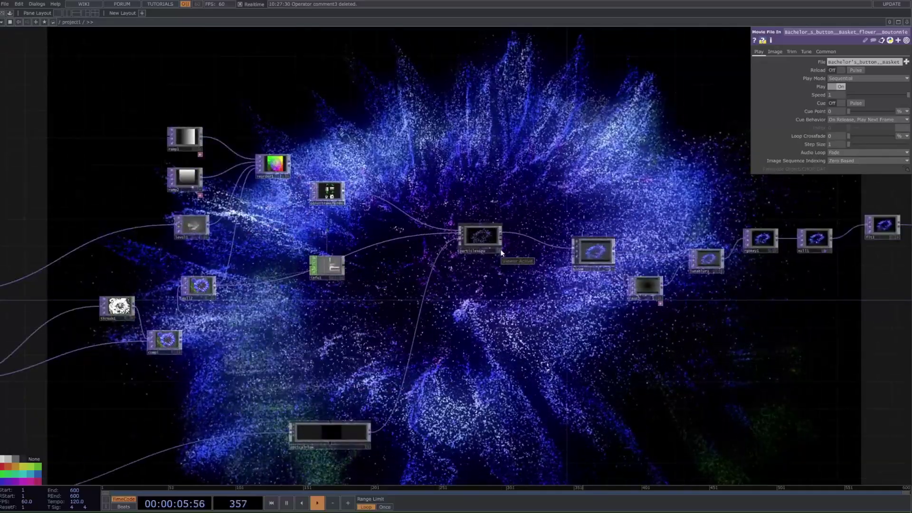
pyautogui.click(500, 251)
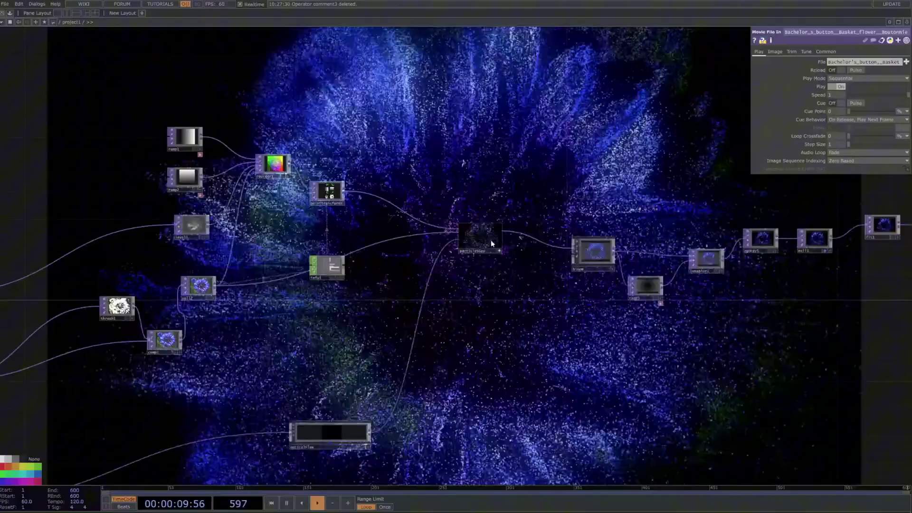
# Step: Zoom out and marquee-select every node in the network
pyautogui.scroll(-3, 491, 238)
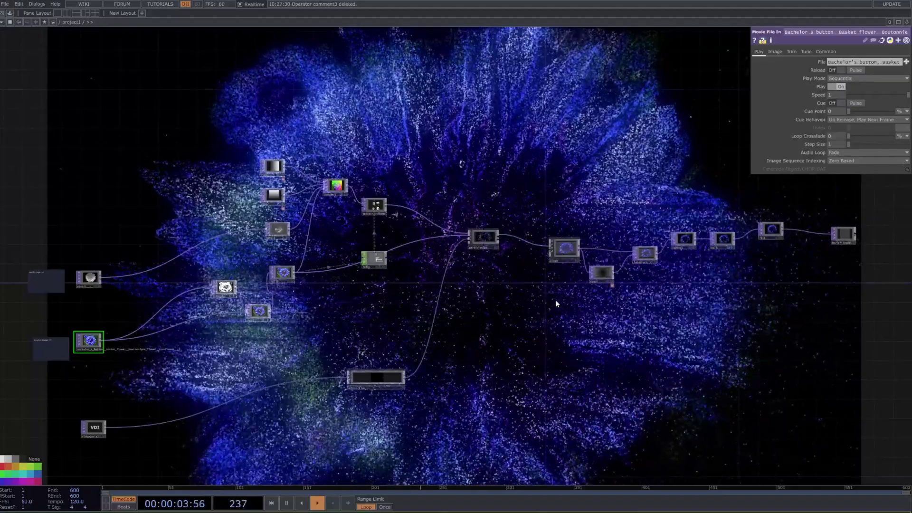
pyautogui.scroll(-3, 572, 319)
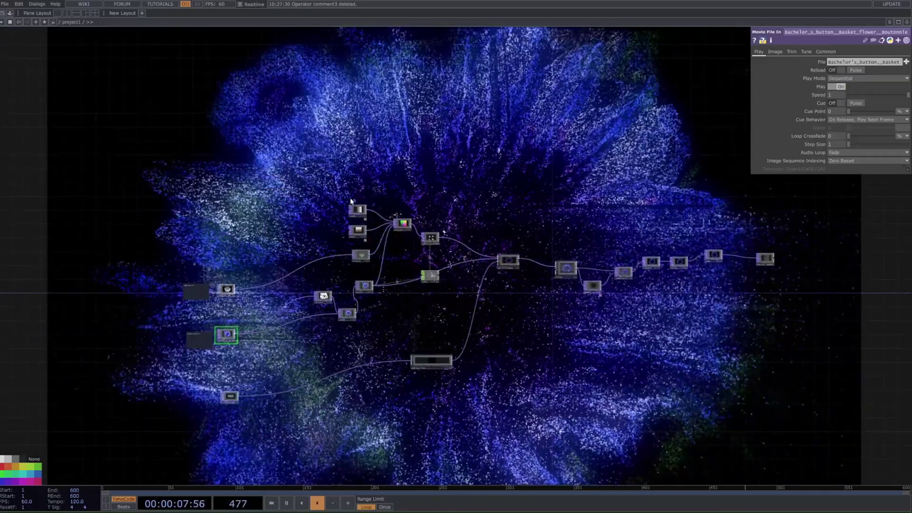
pyautogui.scroll(-3, 350, 202)
pyautogui.moveTo(684, 142); pyautogui.dragTo(95, 380)
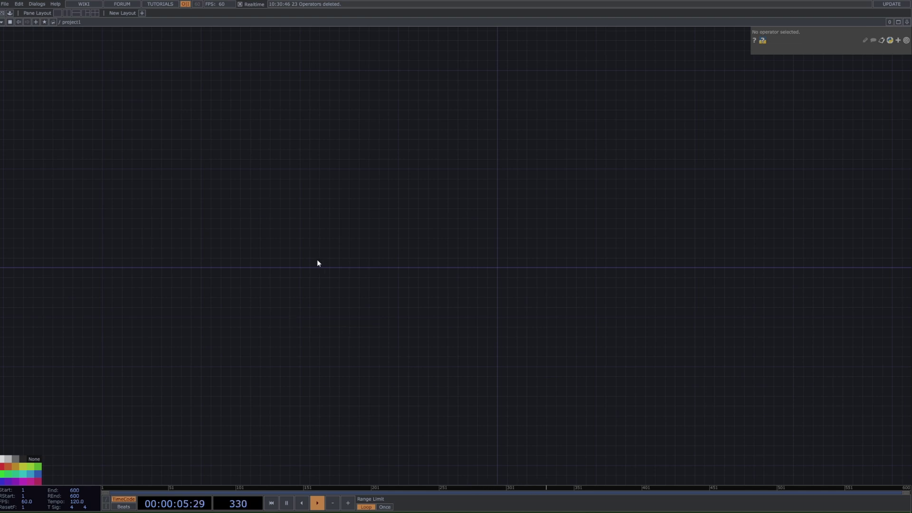
# Step: Drag particlesGpu from the Palette's Tools category into the empty network and step inside it
pyautogui.click(10, 13)
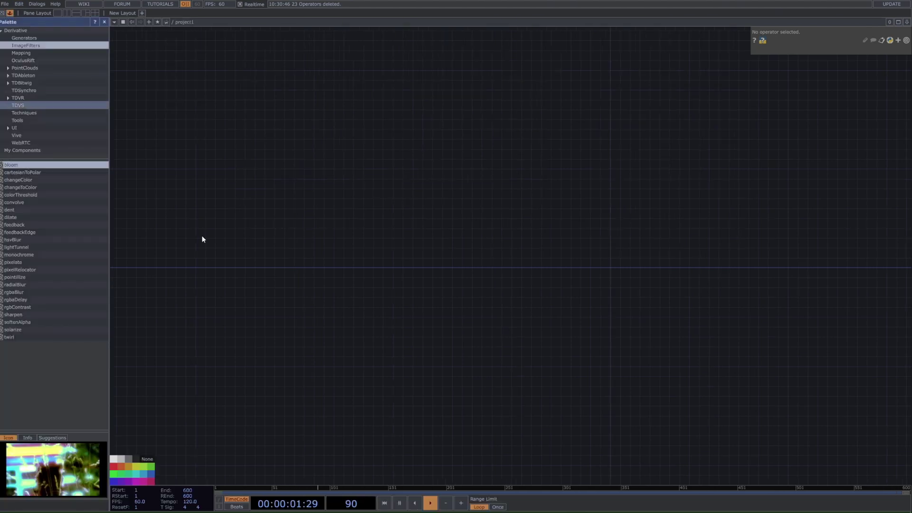
pyautogui.click(27, 120)
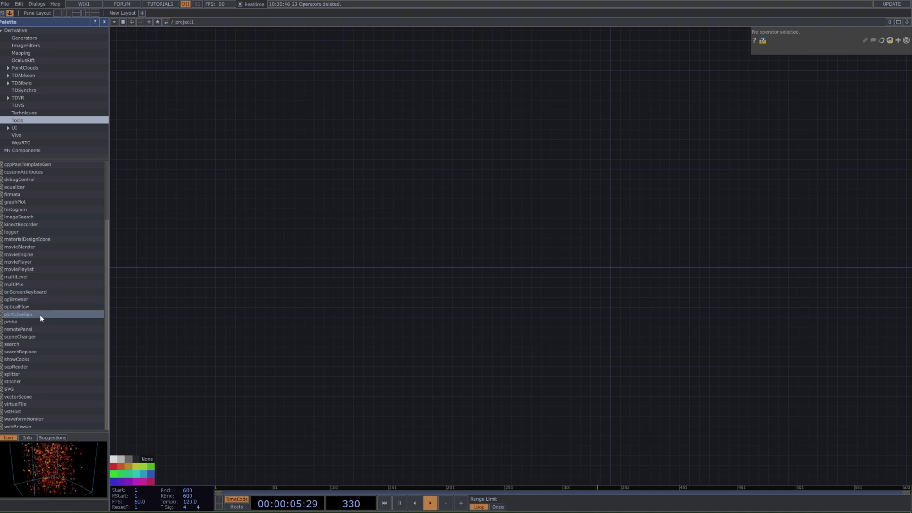
pyautogui.moveTo(489, 303); pyautogui.dragTo(553, 281)
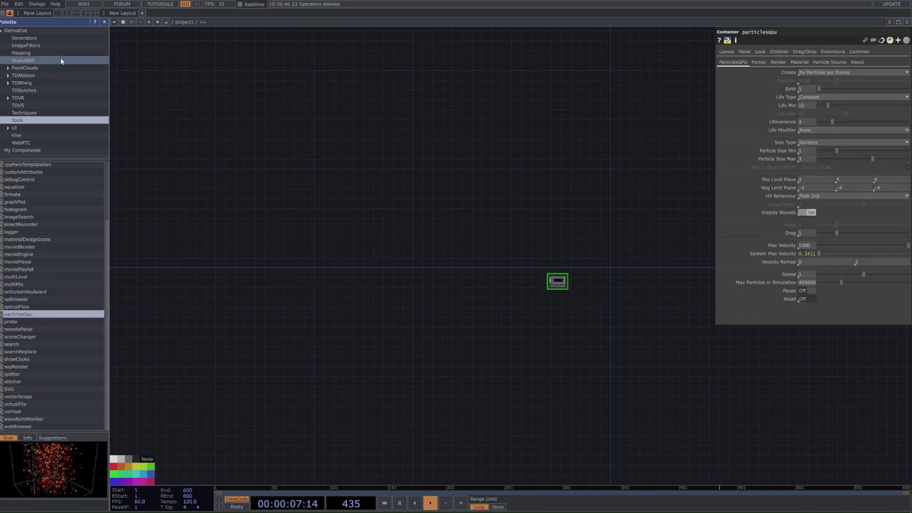
pyautogui.click(10, 13)
pyautogui.scroll(3, 479, 233)
pyautogui.scroll(5, 409, 249)
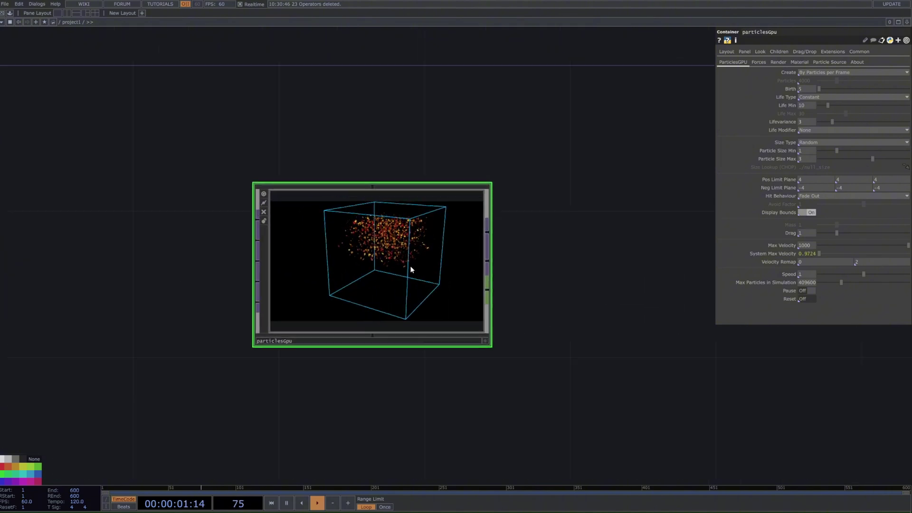
pyautogui.press('i')
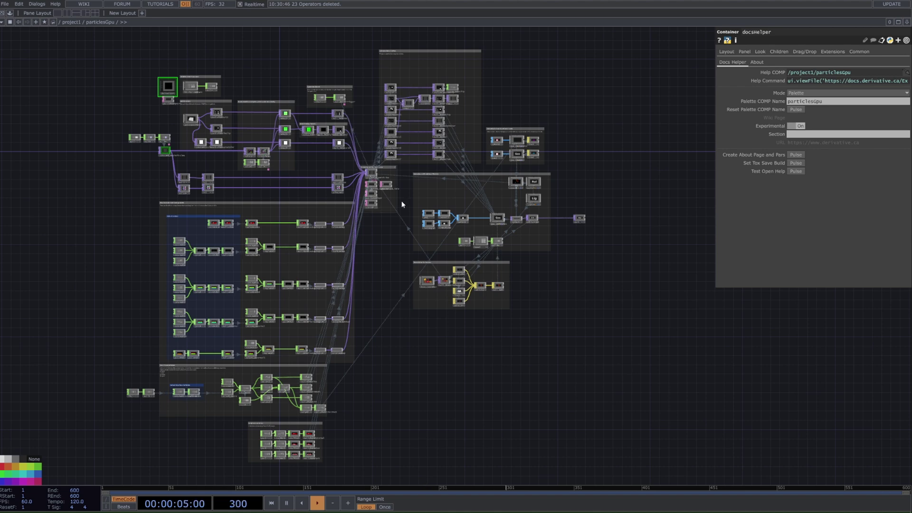
# Step: Select glslmulti_particles in the compute shader box, then zoom back out to project1
pyautogui.scroll(6, 374, 150)
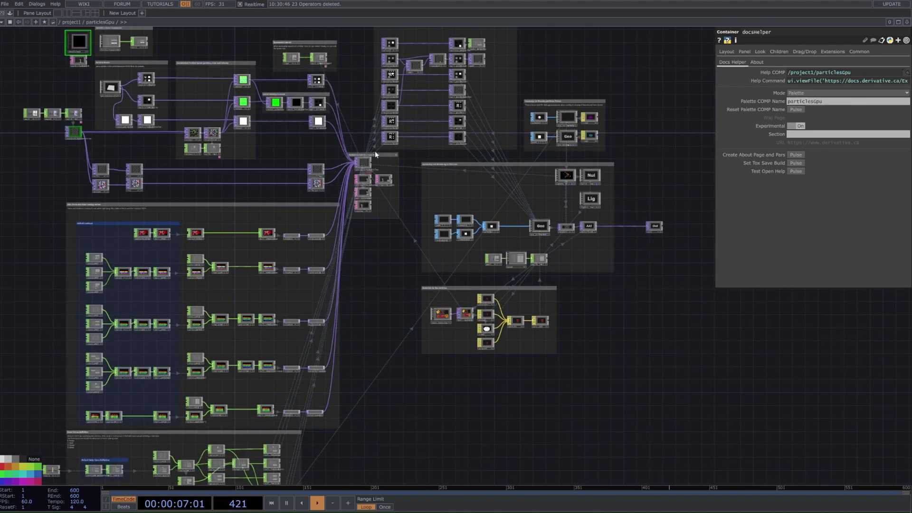
pyautogui.click(324, 198)
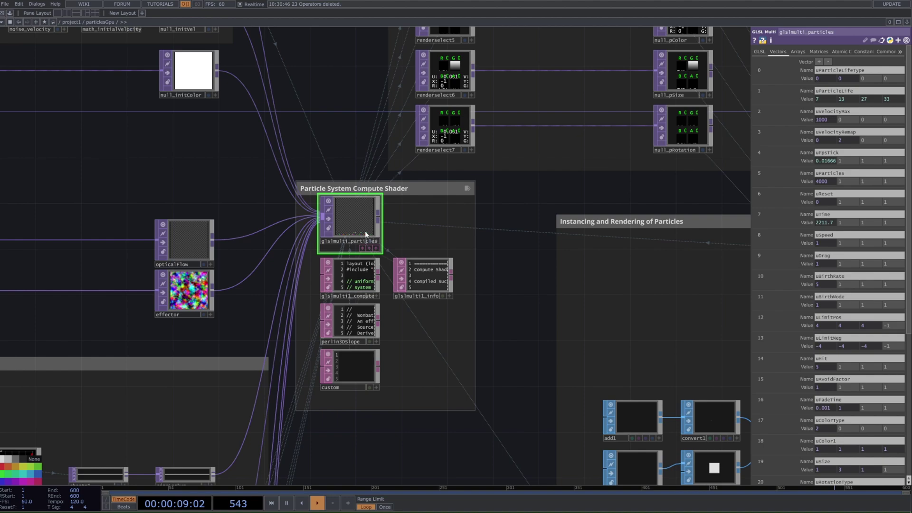
pyautogui.scroll(-6, 371, 219)
pyautogui.scroll(1, 372, 266)
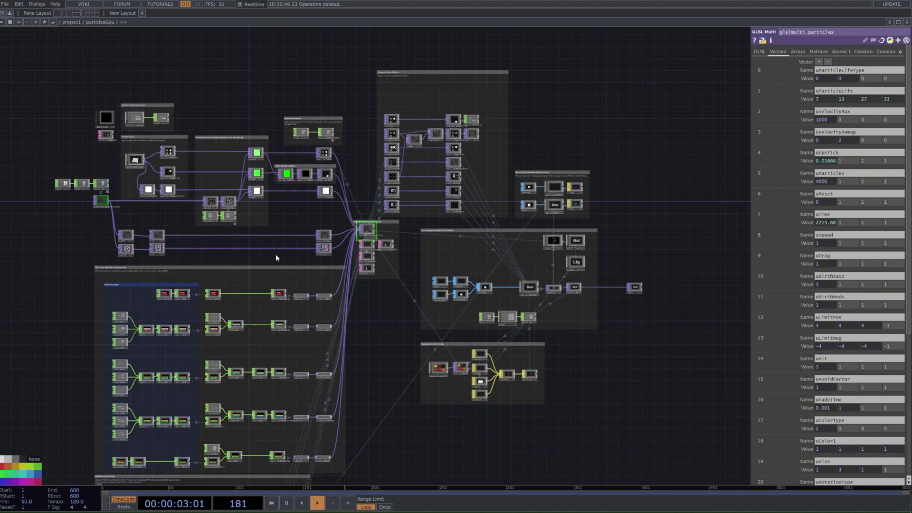
pyautogui.scroll(-10, 337, 264)
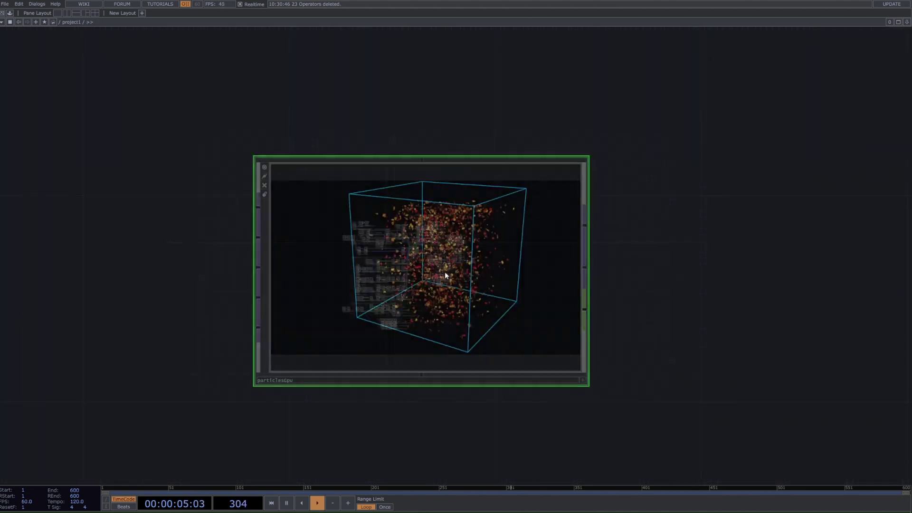
pyautogui.scroll(-2, 361, 255)
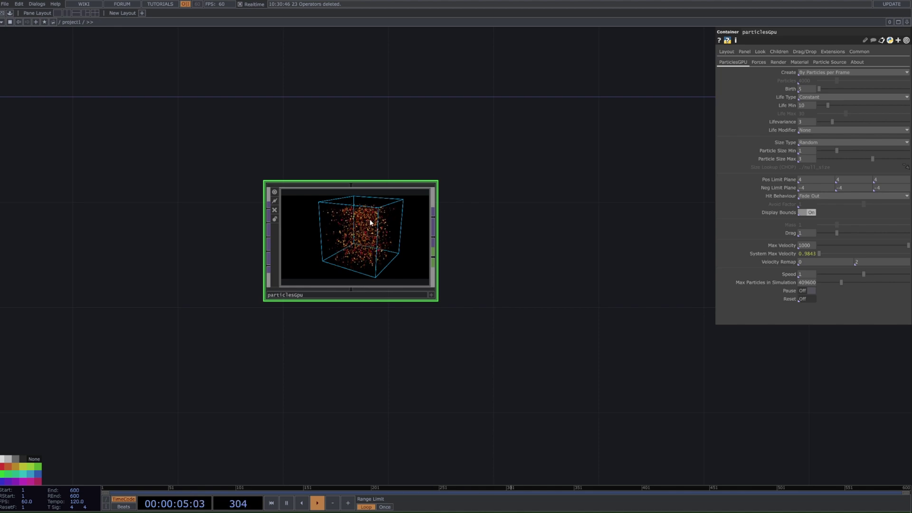
# Step: Orbit the particle cube in the interactive particlesGpu viewer, then home it to a front view
pyautogui.click(431, 295)
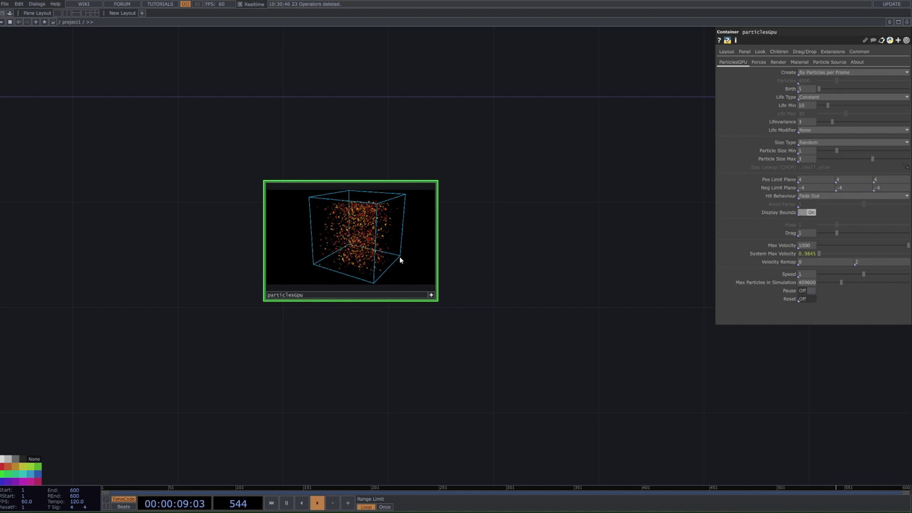
pyautogui.moveTo(400, 258); pyautogui.dragTo(392, 230)
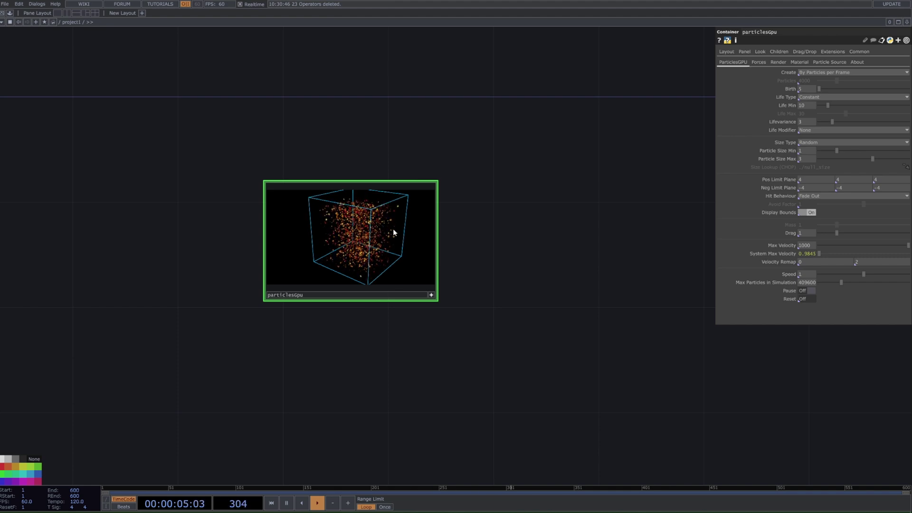
pyautogui.press('h')
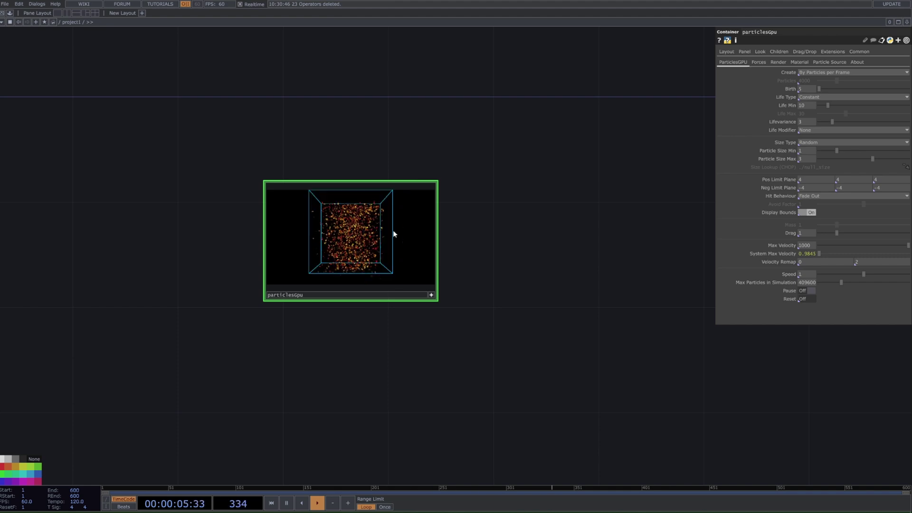
pyautogui.click(431, 294)
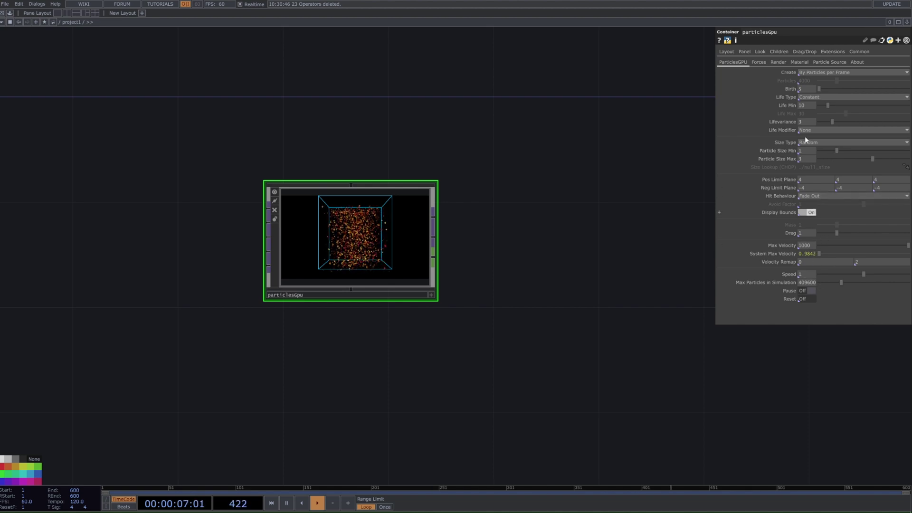
# Step: On the Forces page, set external force and wind magnitudes to zero
pyautogui.click(759, 62)
pyautogui.moveTo(863, 80); pyautogui.dragTo(788, 80)
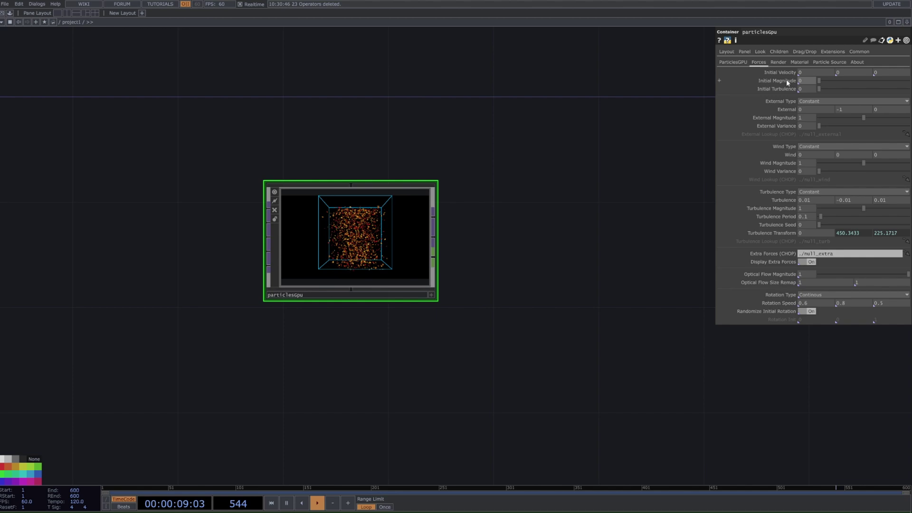
pyautogui.moveTo(864, 117); pyautogui.dragTo(803, 118)
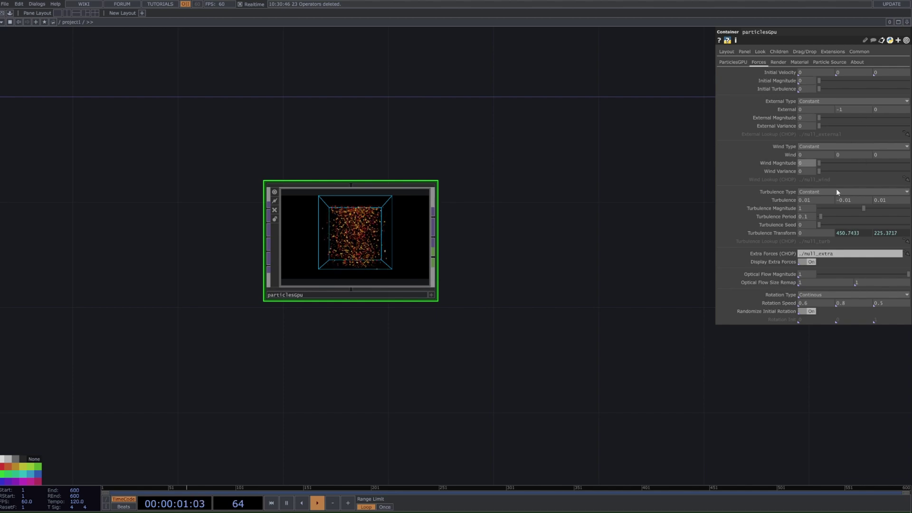
pyautogui.scroll(10, 373, 235)
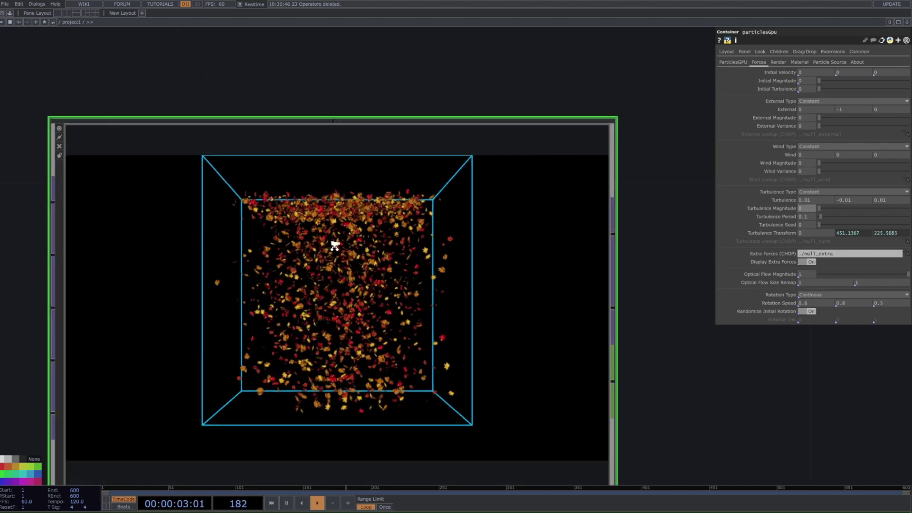
pyautogui.scroll(-10, 363, 217)
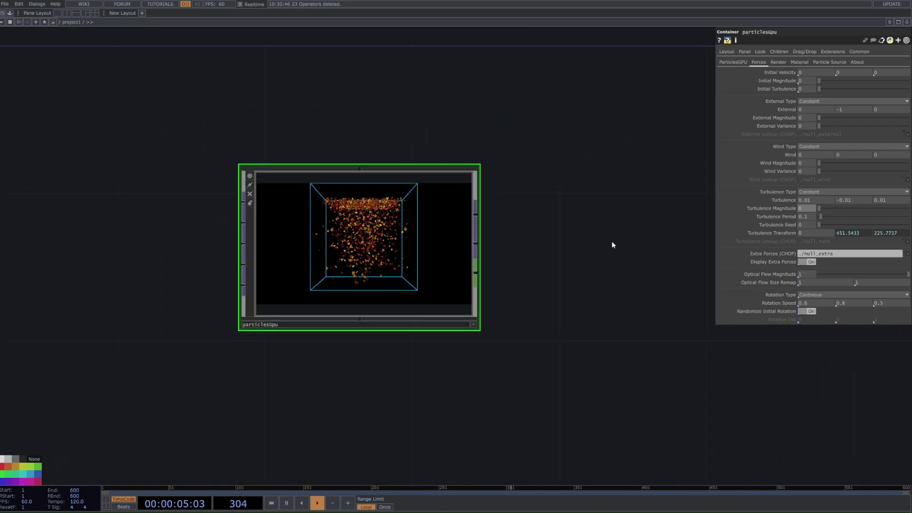
# Step: Set the particle render resolution to 1920 by 1080
pyautogui.click(778, 63)
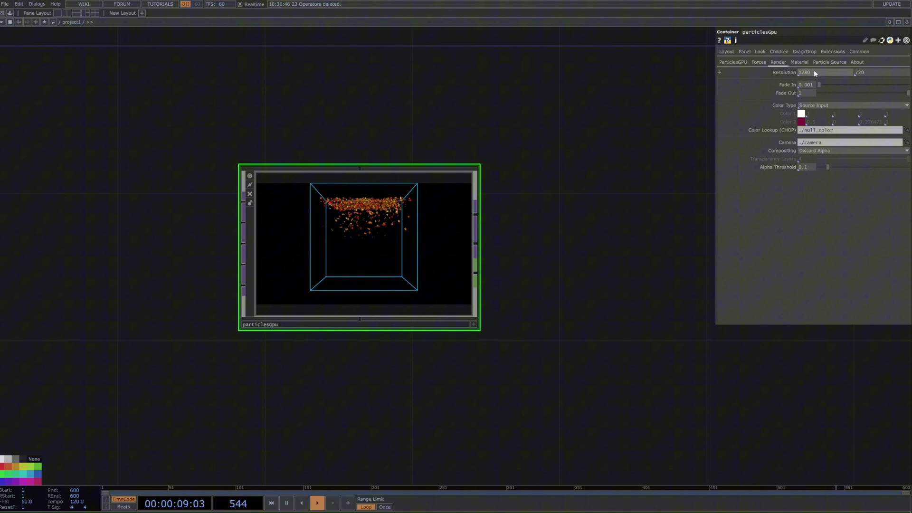
pyautogui.click(787, 73)
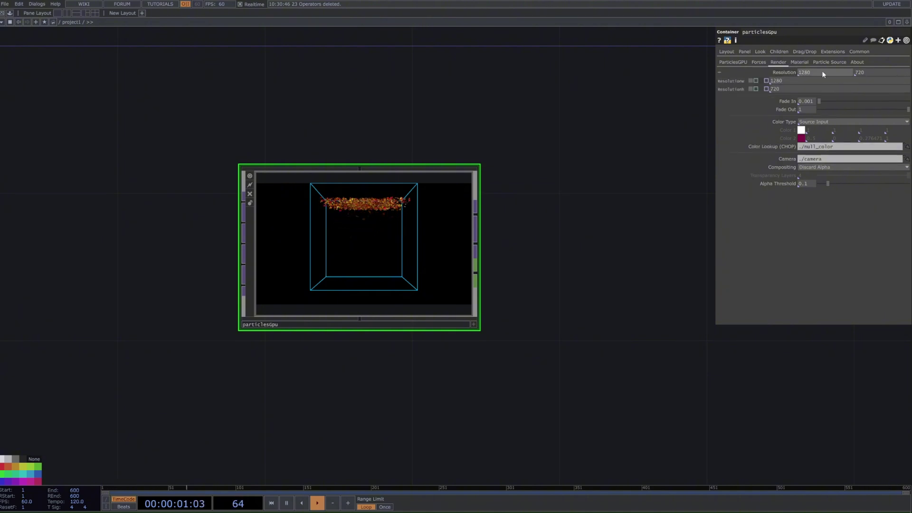
pyautogui.write('192')
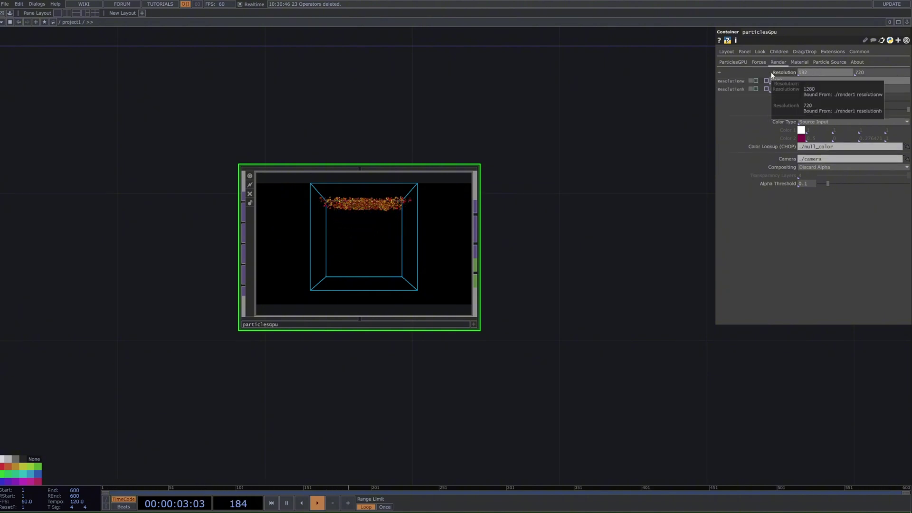
pyautogui.write('0')
pyautogui.press('Tab')
pyautogui.write('10')
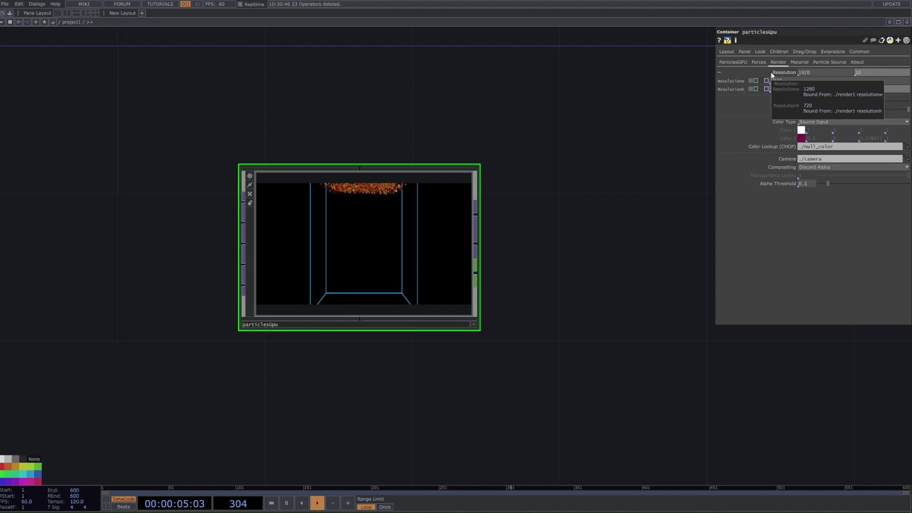
pyautogui.write('80')
pyautogui.press('Return')
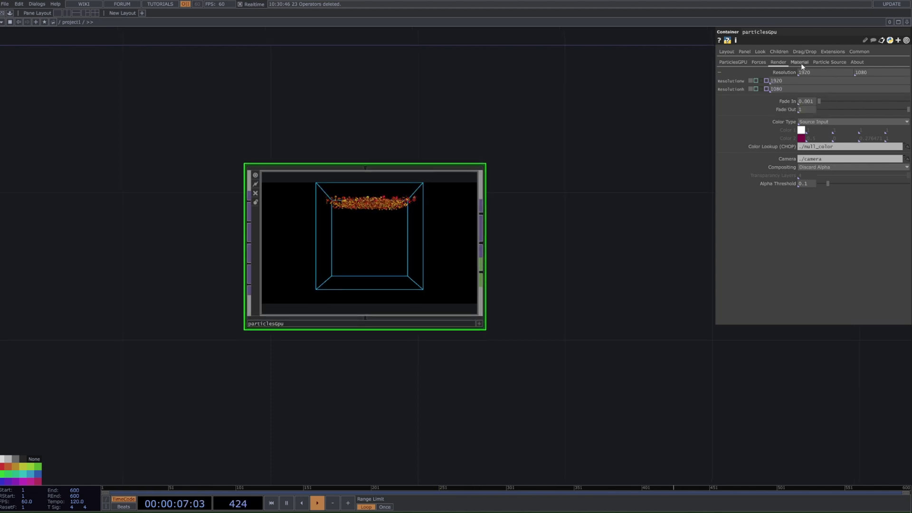
# Step: Bring up the particle Material page and zoom on the viewer
pyautogui.click(800, 64)
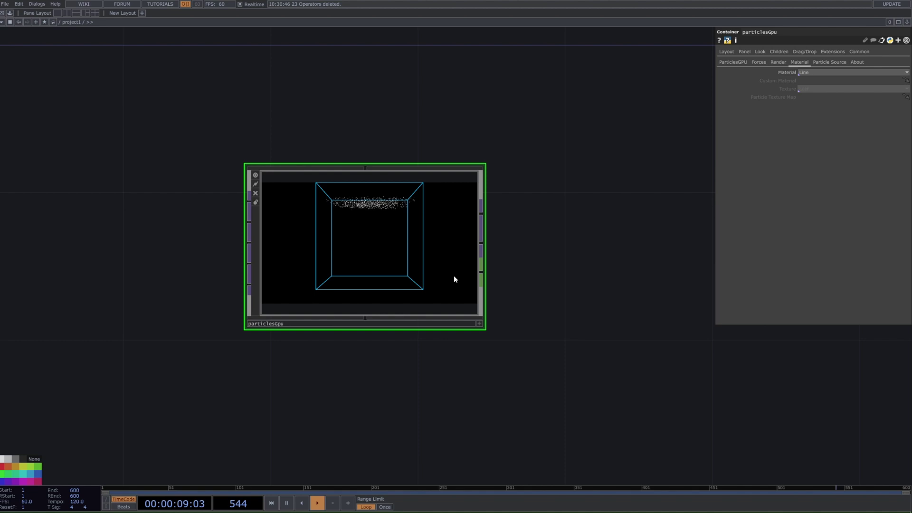
pyautogui.scroll(8, 370, 198)
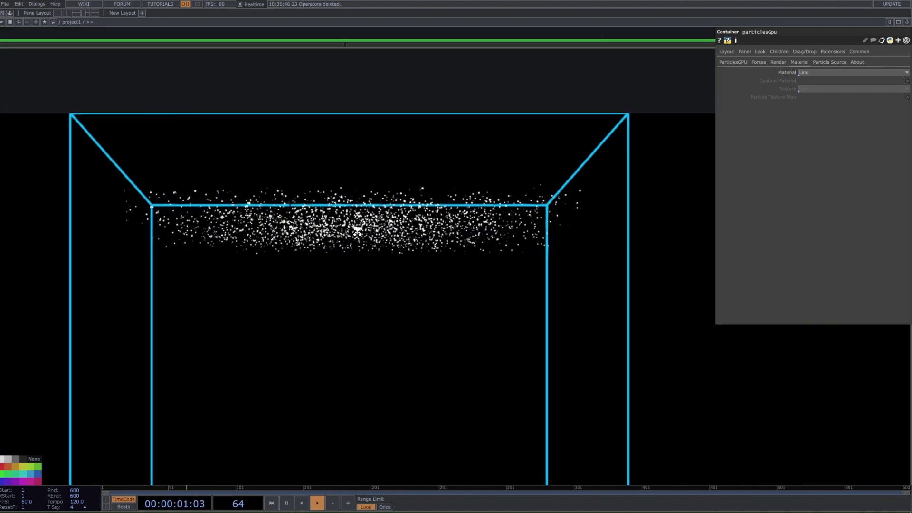
pyautogui.scroll(-6, 357, 232)
# Step: On the Particle Source page, set Rotate X to 90
pyautogui.click(829, 62)
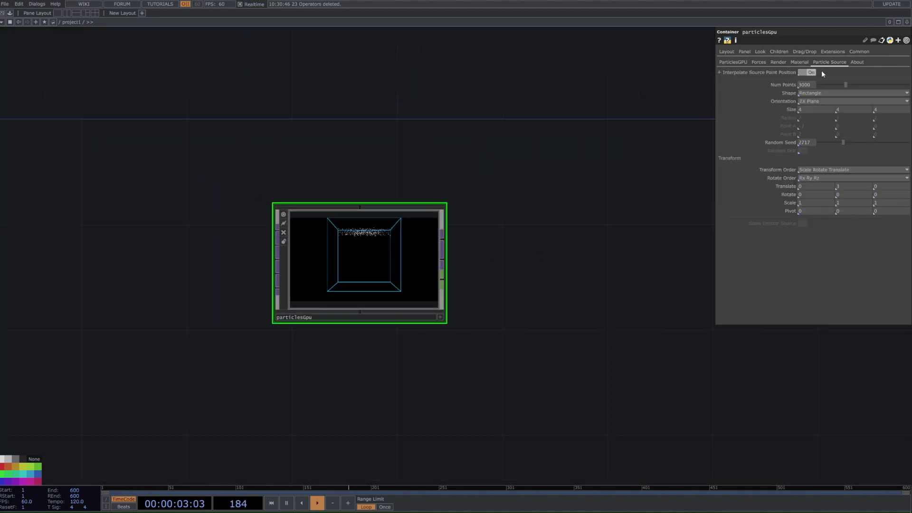
pyautogui.click(799, 62)
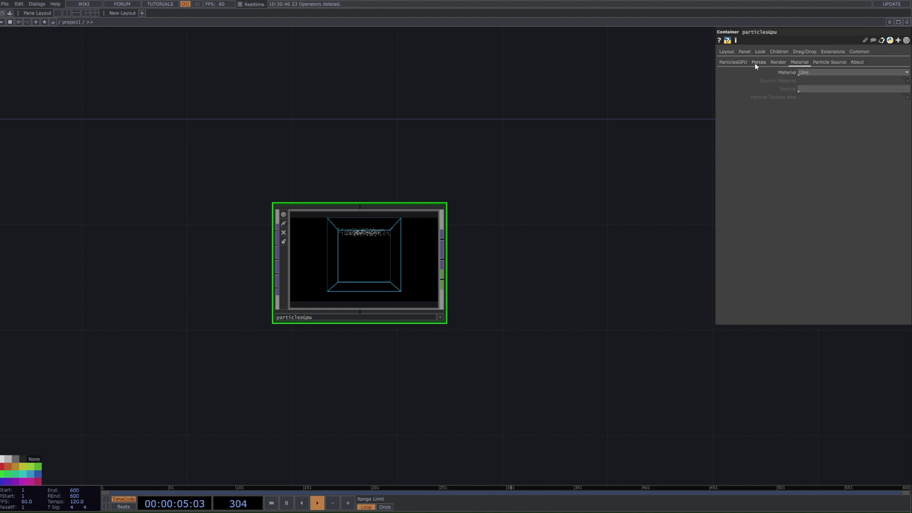
pyautogui.click(736, 62)
pyautogui.click(760, 62)
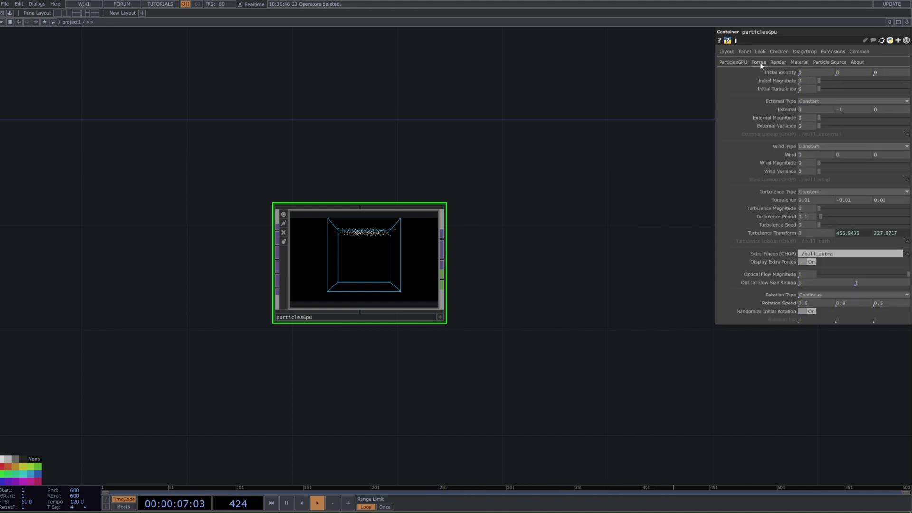
pyautogui.click(778, 62)
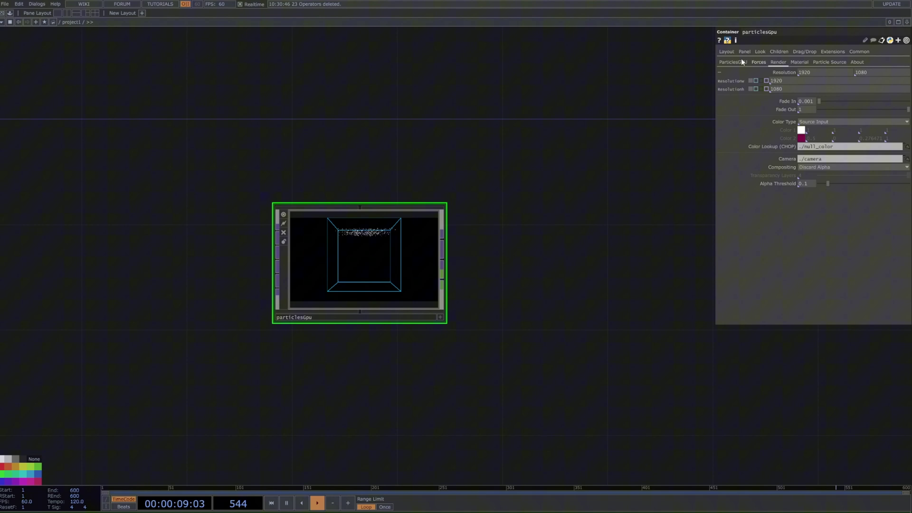
pyautogui.click(734, 62)
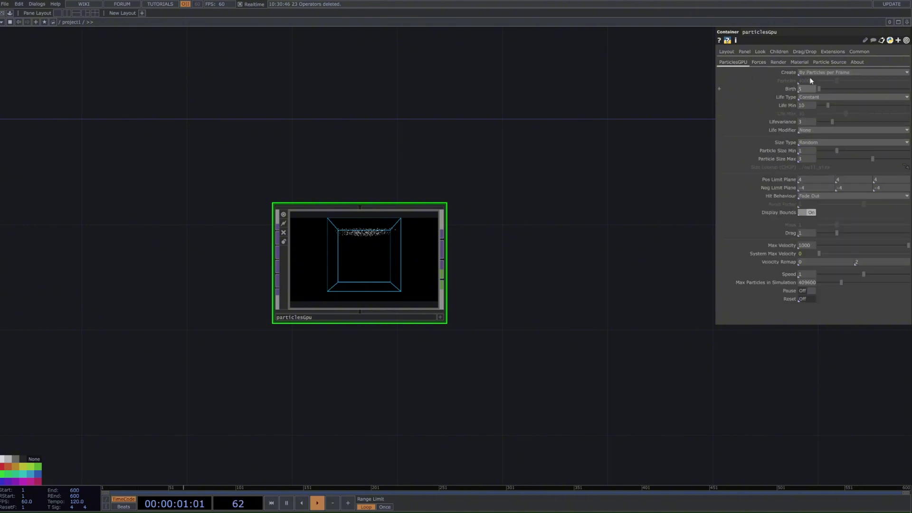
pyautogui.click(826, 62)
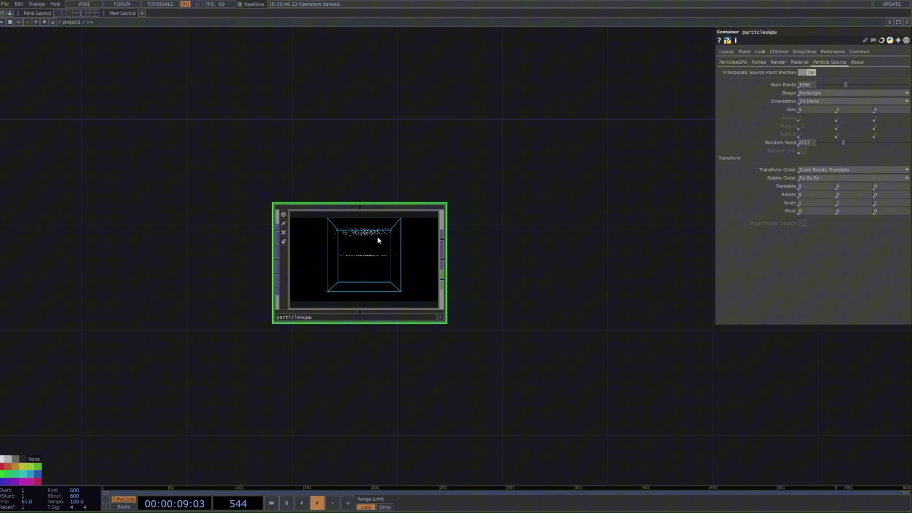
pyautogui.press('a')
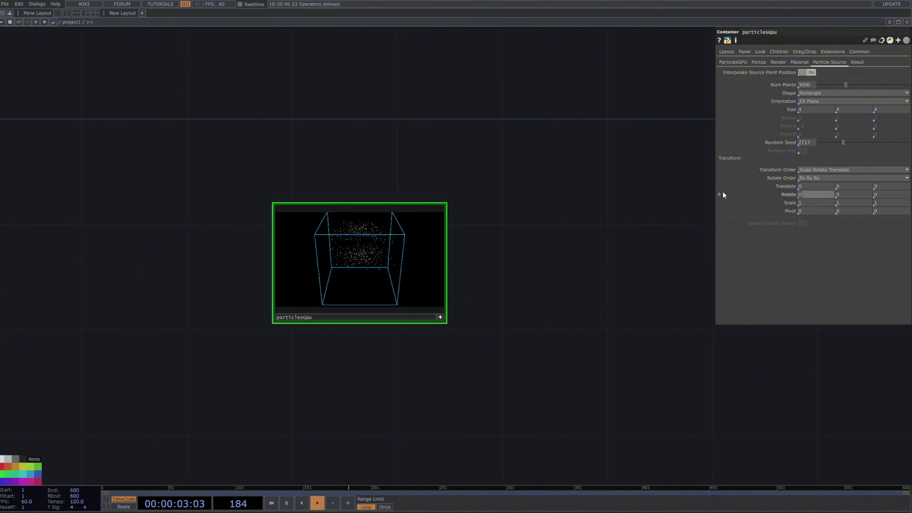
pyautogui.write('90')
pyautogui.press('Return')
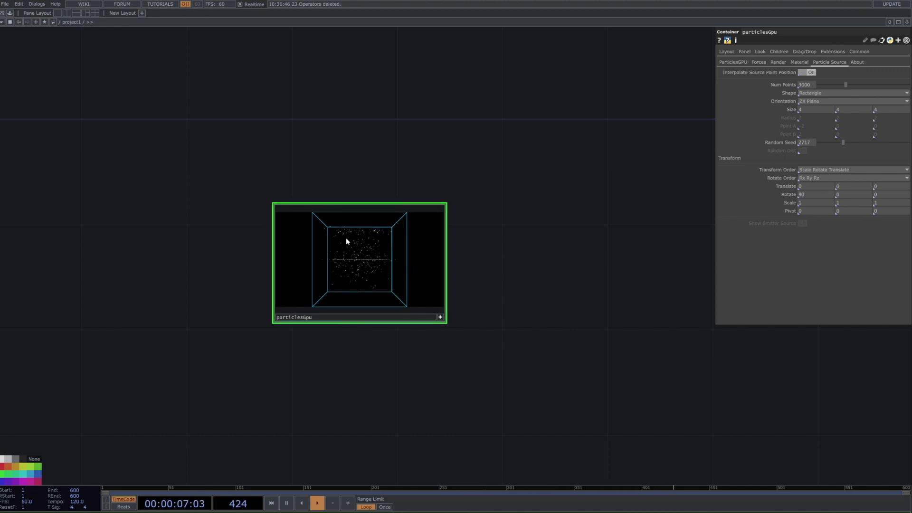
# Step: Turn Display Bounds Off on the ParticlesGPU page to hide the bounding cube
pyautogui.scroll(5, 365, 249)
pyautogui.scroll(3, 368, 252)
pyautogui.scroll(-5, 333, 293)
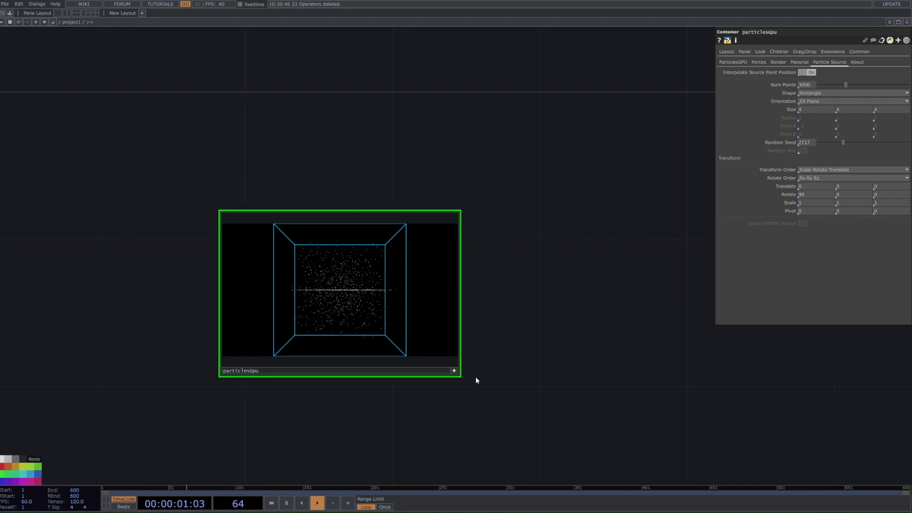
pyautogui.click(454, 370)
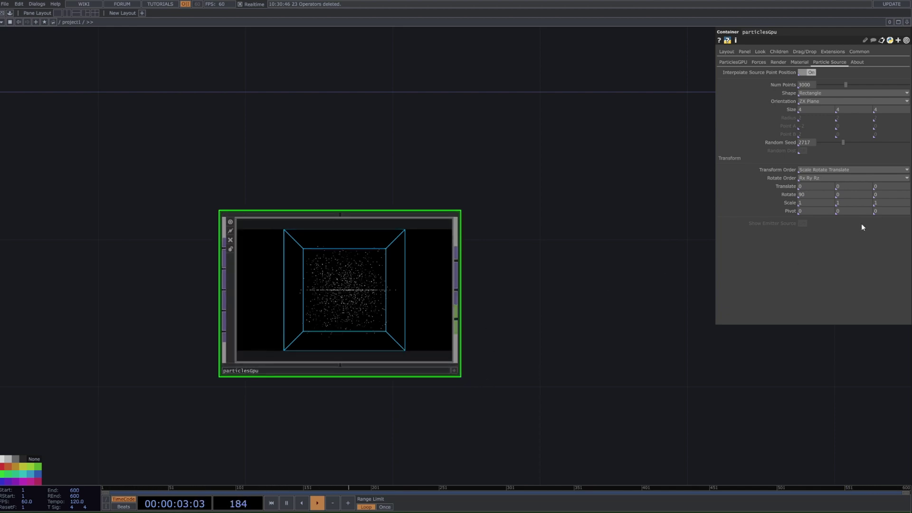
pyautogui.click(733, 62)
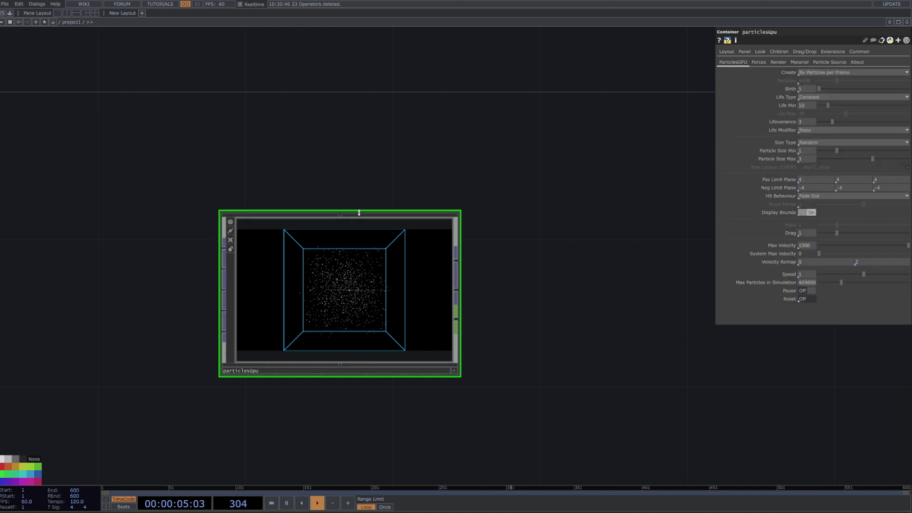
pyautogui.click(810, 213)
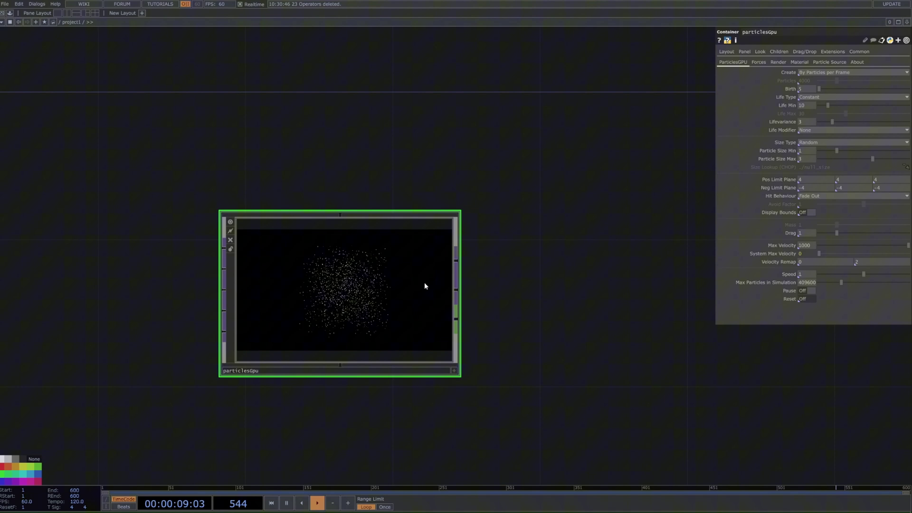
pyautogui.scroll(-5, 572, 294)
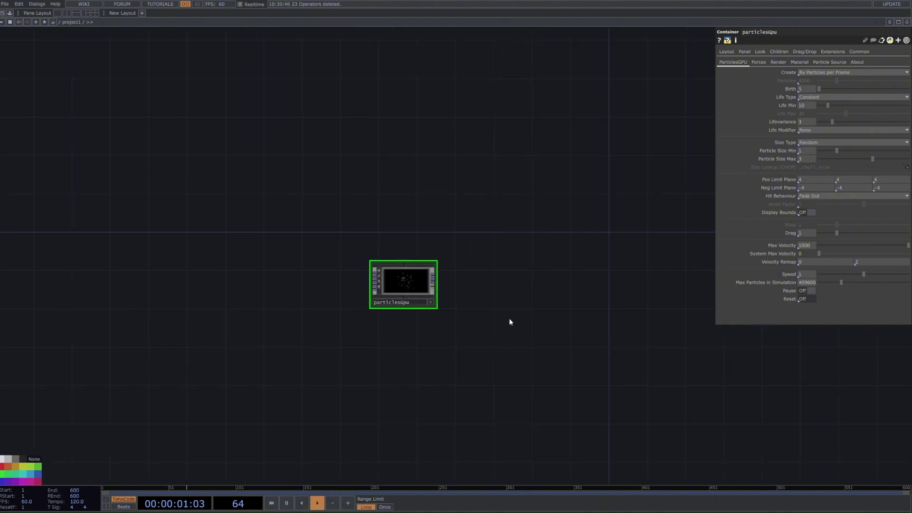
pyautogui.scroll(4, 468, 302)
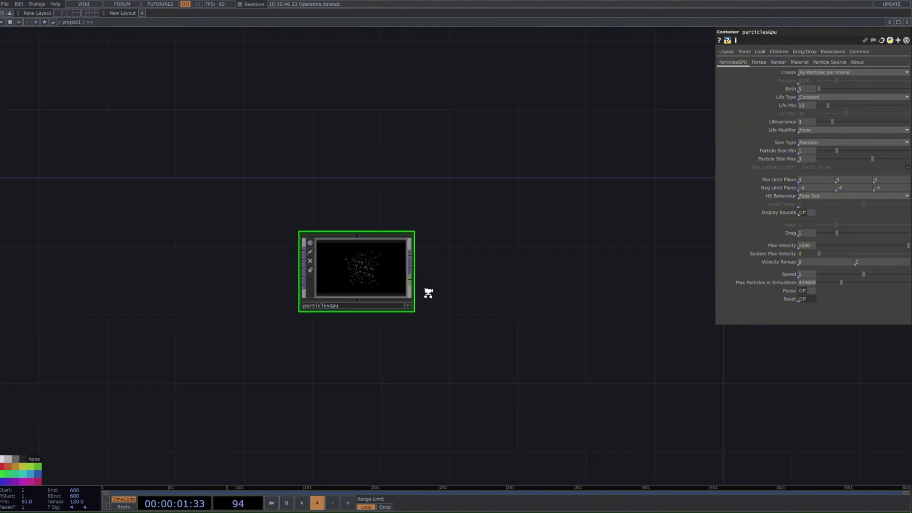
# Step: Add null1 after particlesGpu's output and set it as the network background
pyautogui.rightClick(406, 250)
pyautogui.write('nu')
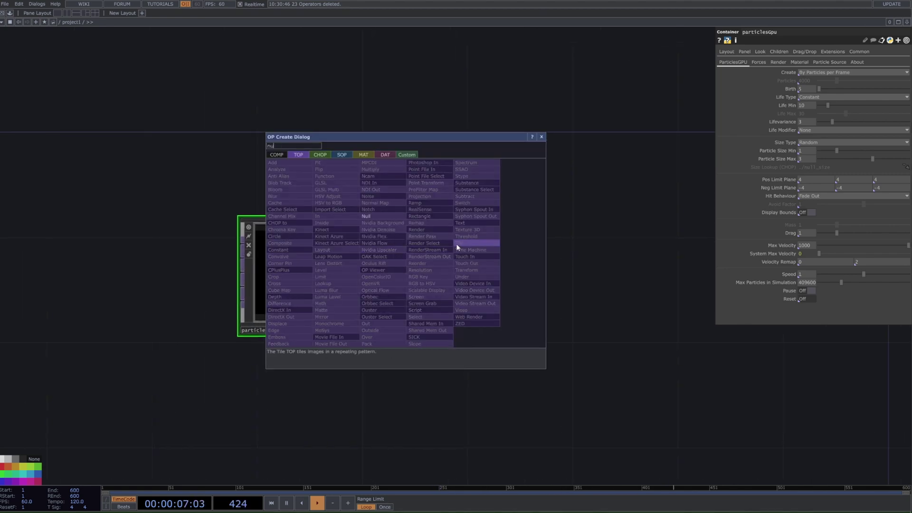
pyautogui.click(366, 216)
pyautogui.click(632, 271)
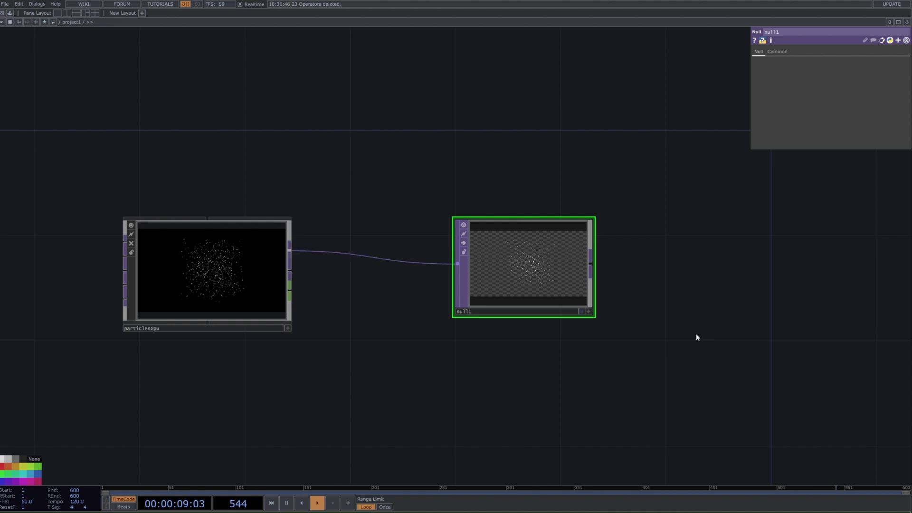
pyautogui.scroll(-3, 417, 316)
pyautogui.moveTo(374, 288); pyautogui.dragTo(698, 286)
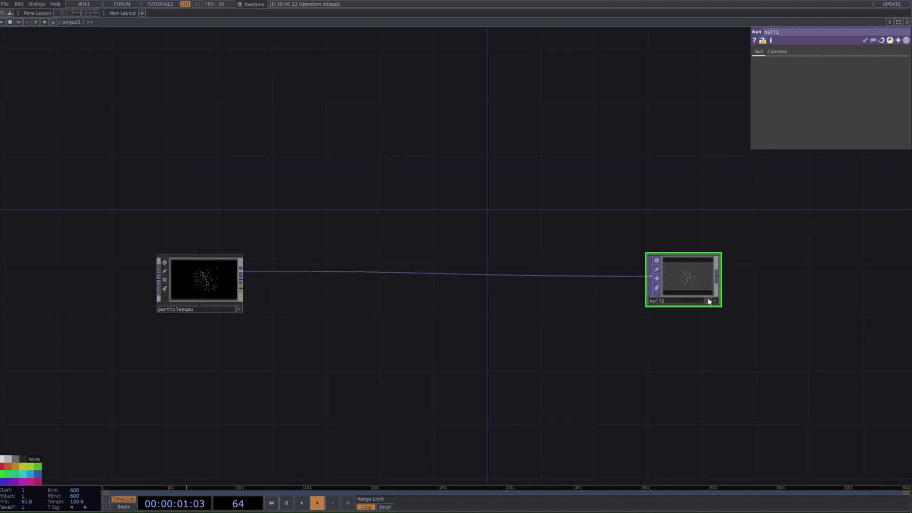
pyautogui.click(709, 301)
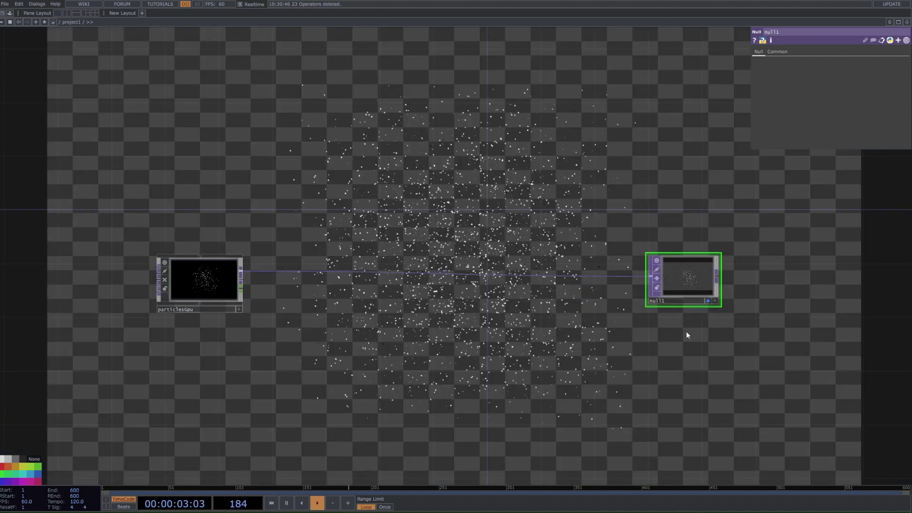
# Step: Insert an RGB Key, rgbkey1, on the wire between particlesGpu and null1
pyautogui.rightClick(592, 276)
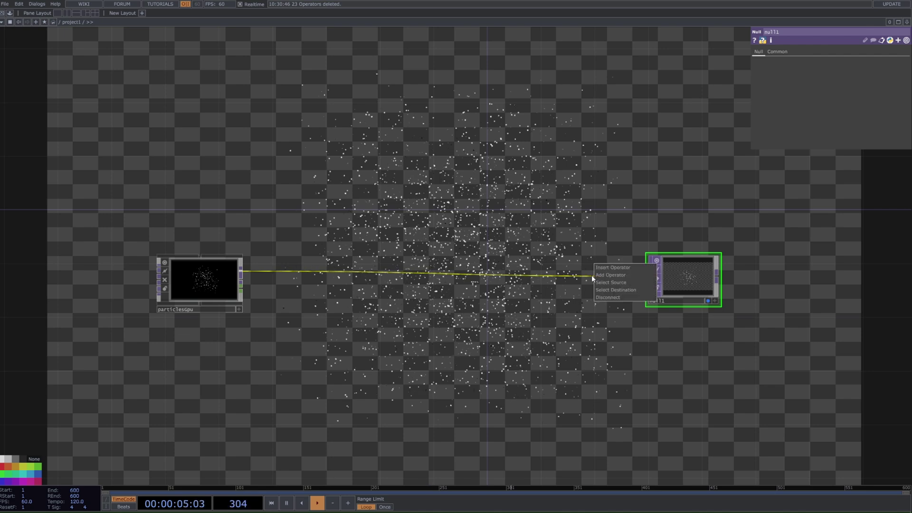
pyautogui.click(605, 266)
pyautogui.write('rg')
pyautogui.click(618, 292)
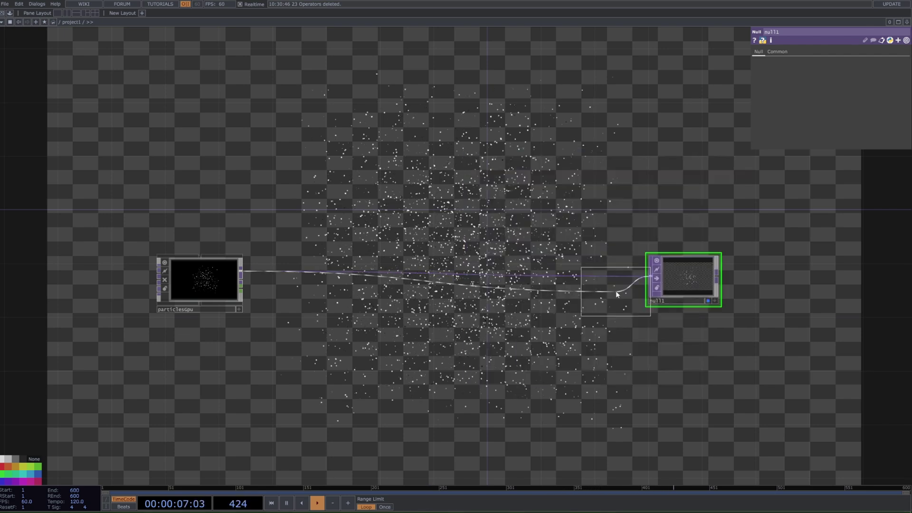
pyautogui.click(591, 278)
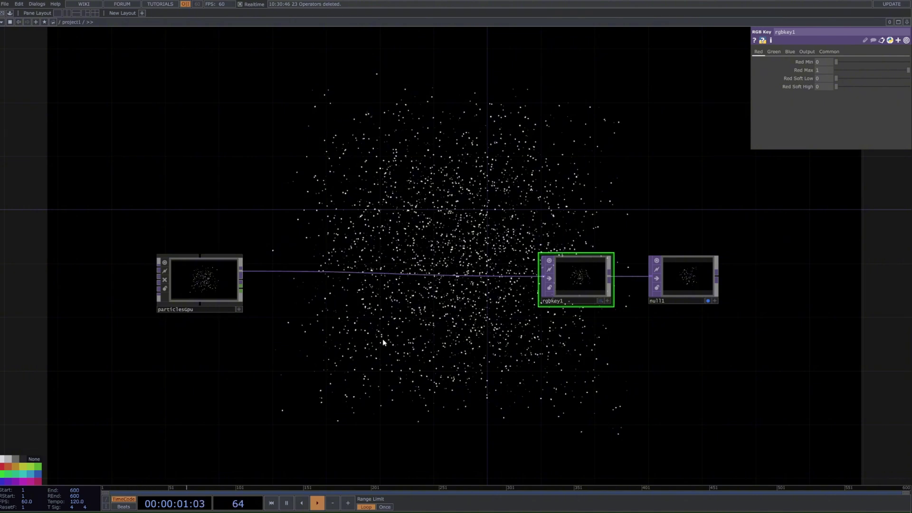
pyautogui.moveTo(339, 354); pyautogui.dragTo(602, 395)
pyautogui.moveTo(647, 353); pyautogui.dragTo(569, 350)
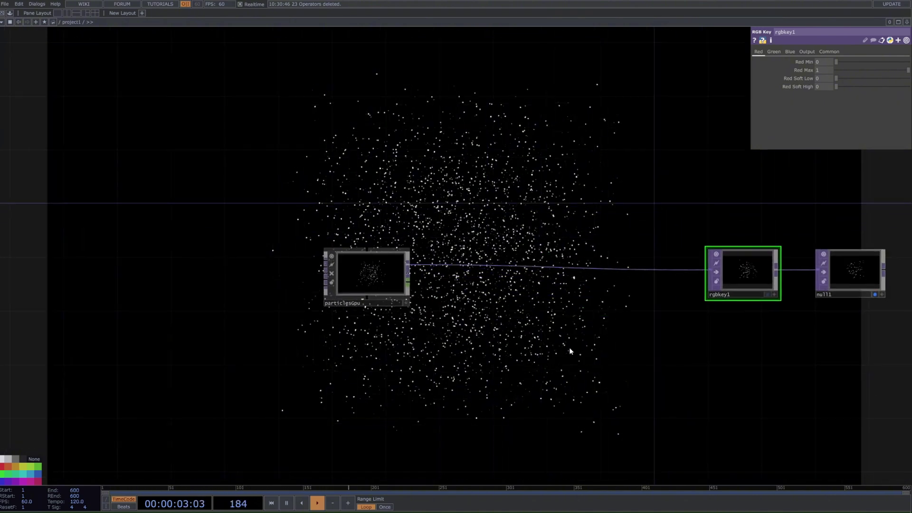
pyautogui.scroll(-3, 541, 360)
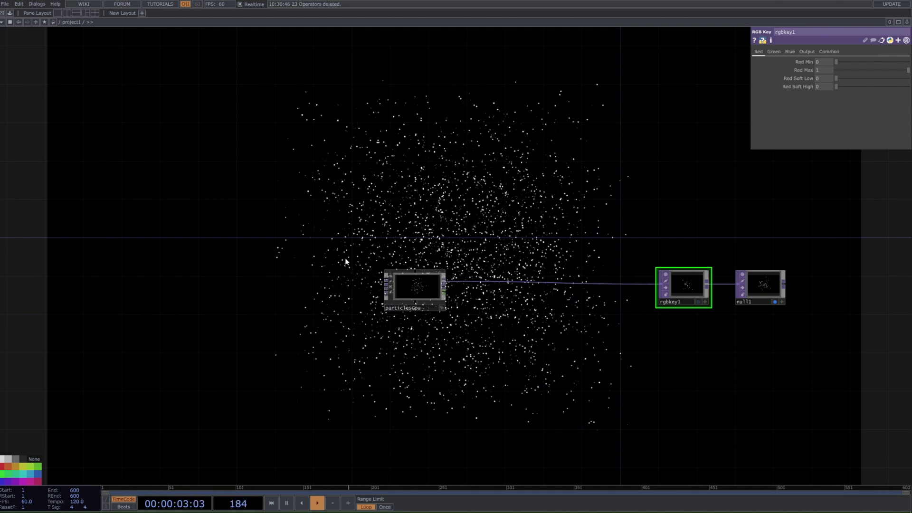
# Step: Create a Ramp TOP, ramp1, and position it left of particlesGpu
pyautogui.moveTo(325, 248); pyautogui.dragTo(504, 237)
pyautogui.press('Tab')
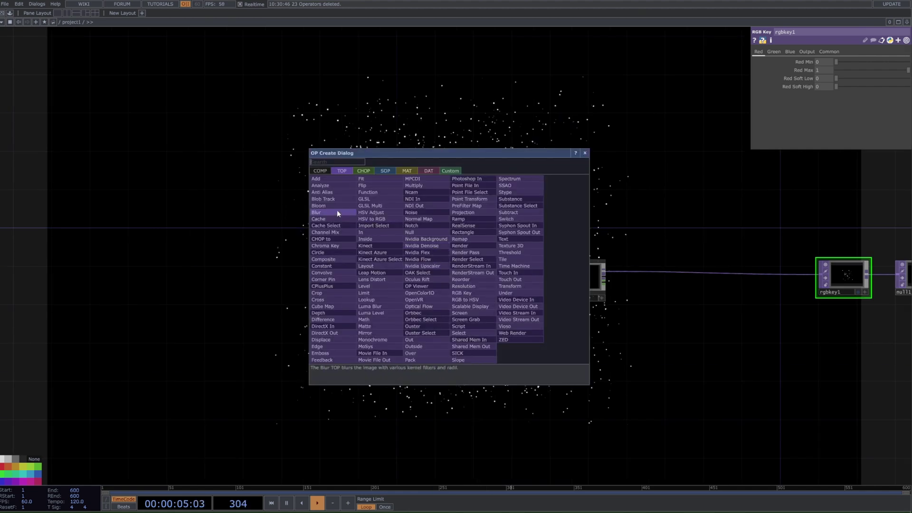
pyautogui.write('ra')
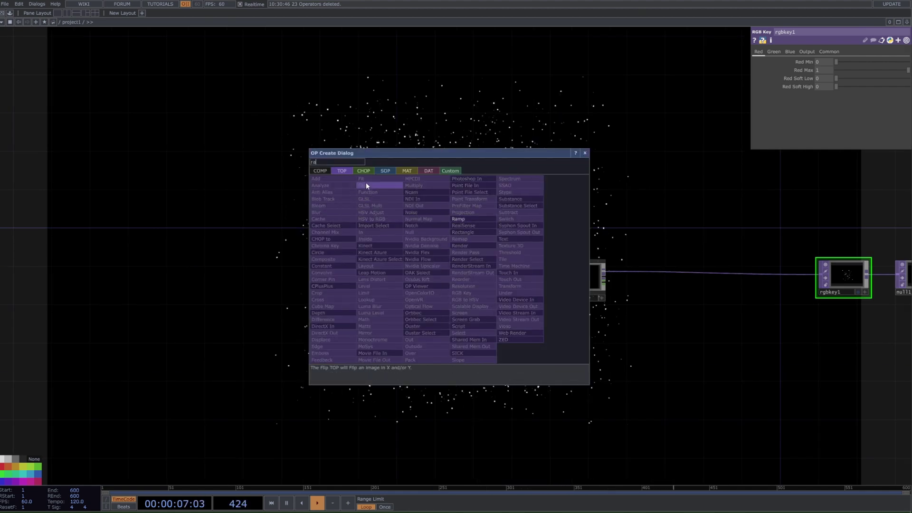
pyautogui.click(480, 219)
pyautogui.click(349, 301)
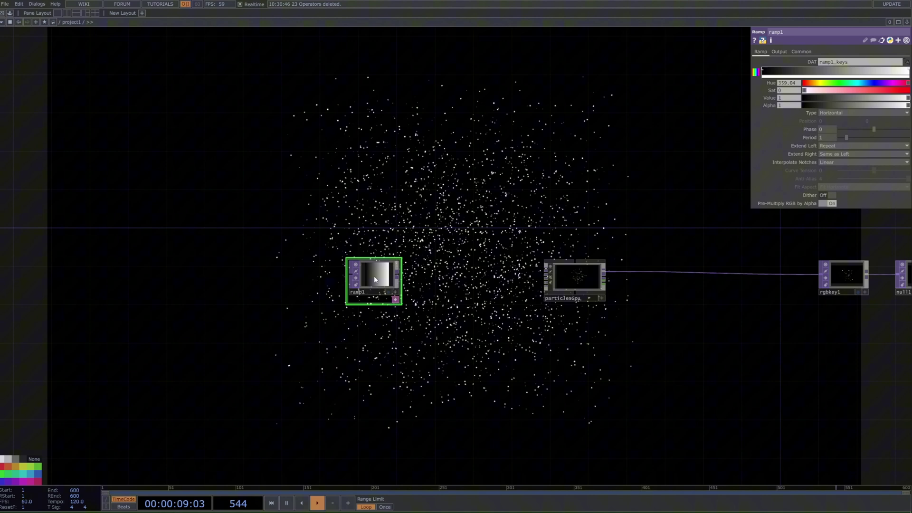
pyautogui.scroll(3, 332, 309)
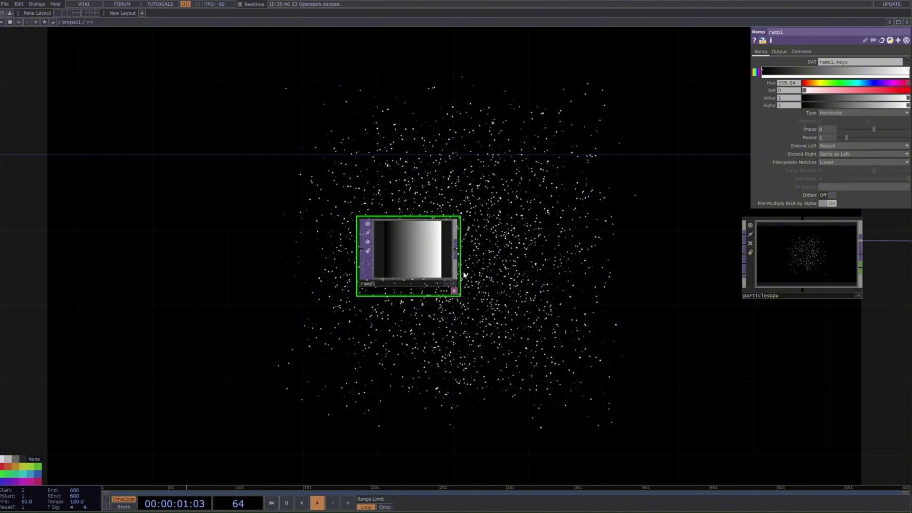
pyautogui.scroll(-2, 491, 279)
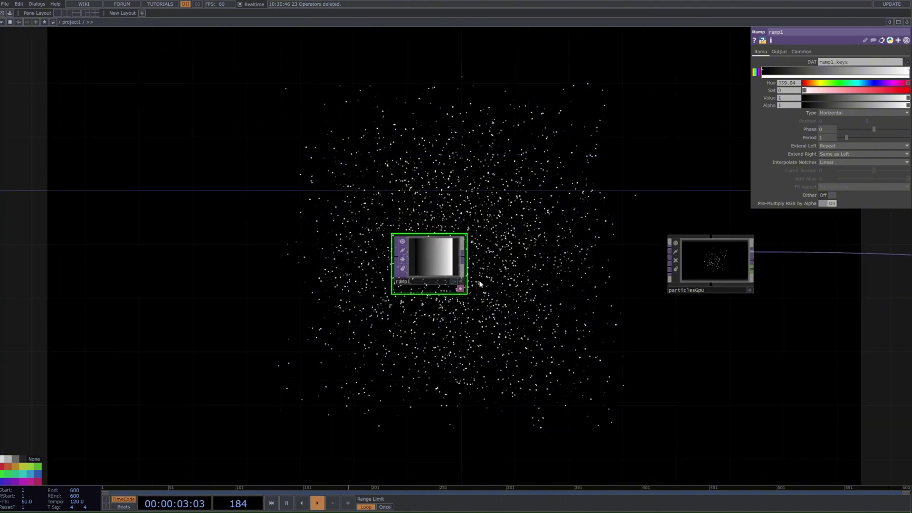
pyautogui.scroll(-2, 479, 284)
pyautogui.moveTo(467, 268); pyautogui.dragTo(421, 263)
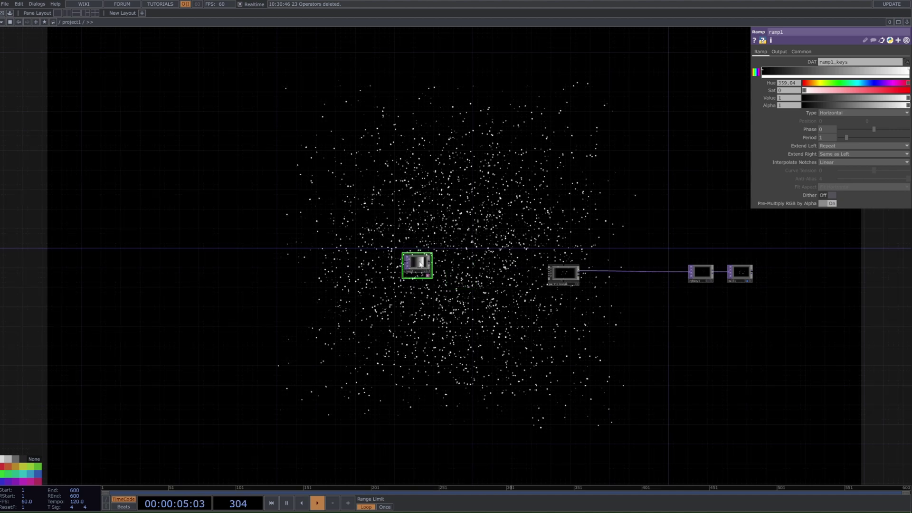
pyautogui.scroll(2, 420, 263)
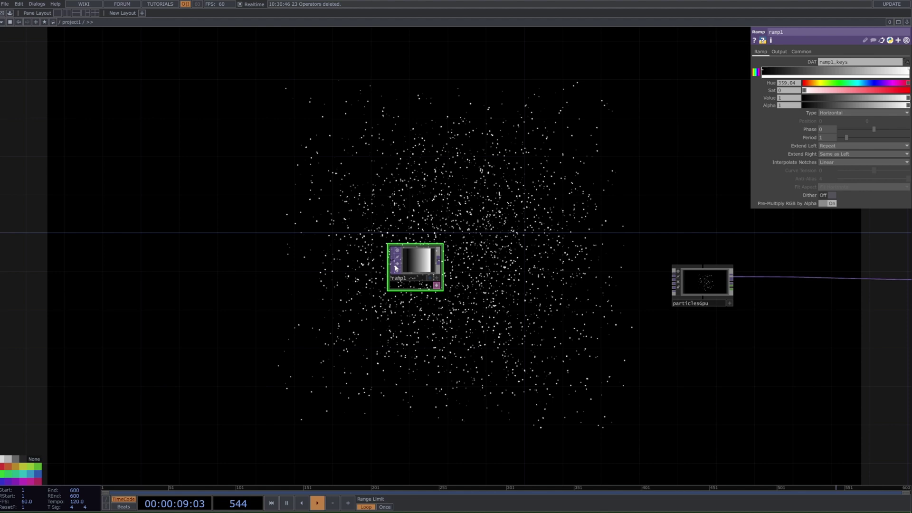
# Step: Duplicate ramp1 as ramp2 below it and set its Type to Vertical
pyautogui.moveTo(423, 273); pyautogui.dragTo(375, 254)
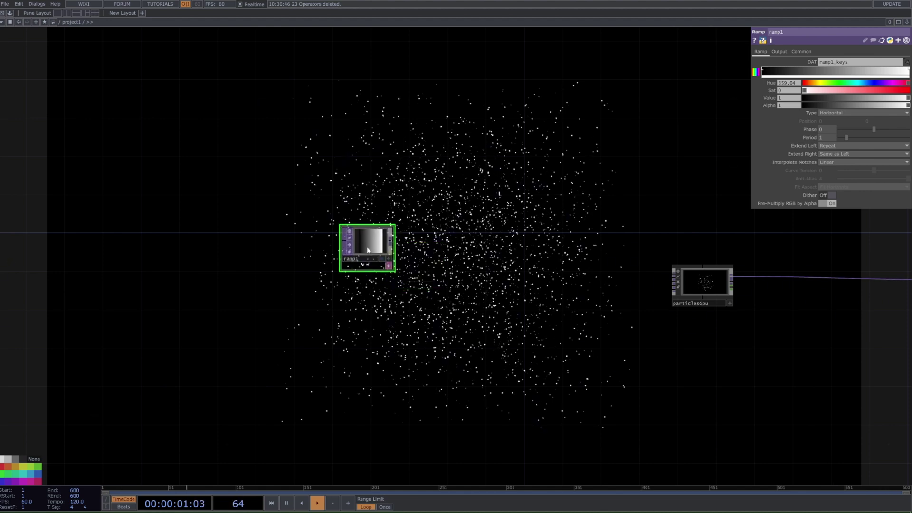
pyautogui.hotkey('ctrl', 'c')
pyautogui.hotkey('ctrl', 'v')
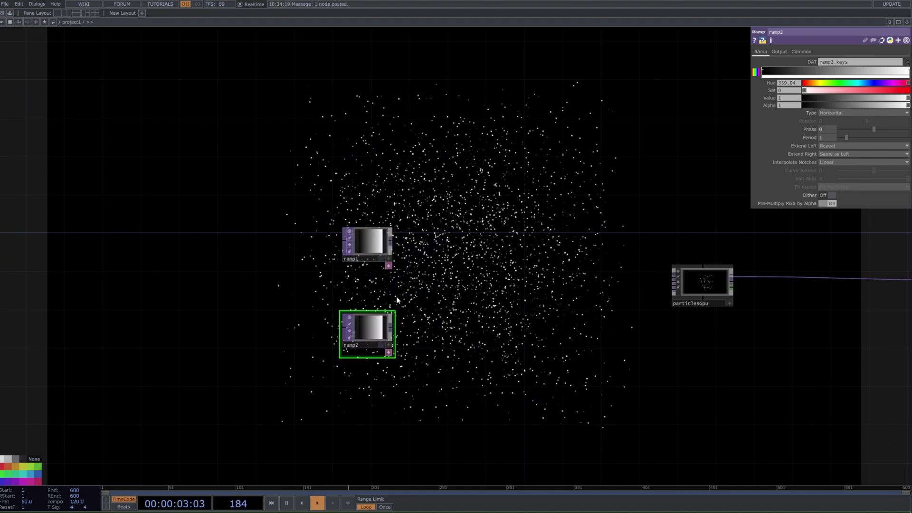
pyautogui.click(378, 295)
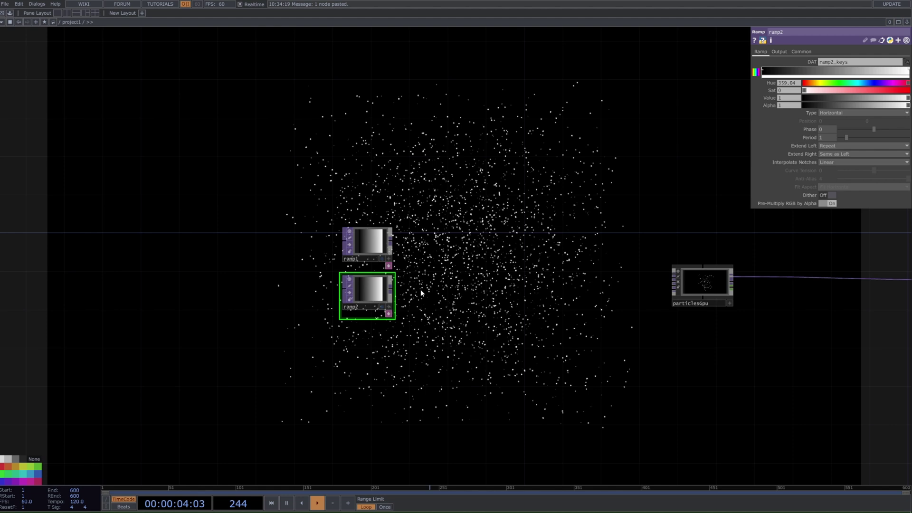
pyautogui.click(849, 114)
pyautogui.click(827, 121)
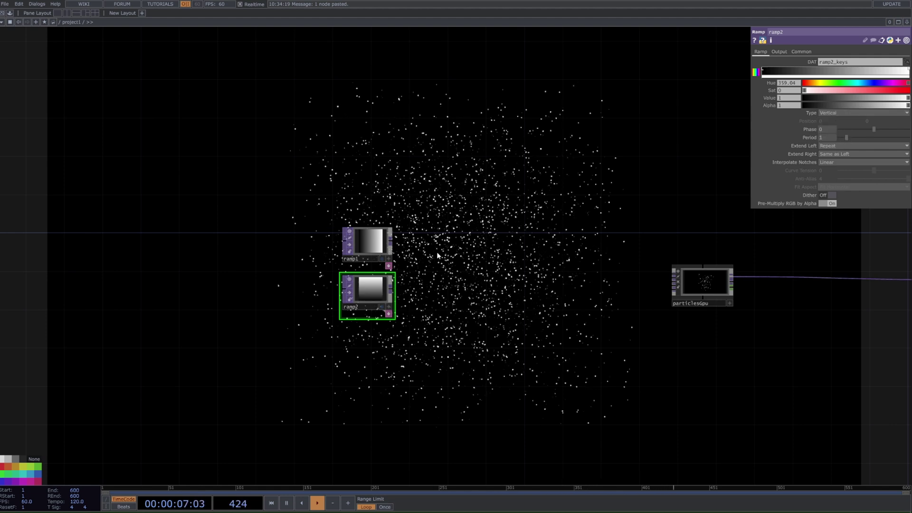
# Step: Add reorder1 and wire ramp1 and ramp2 into its first and second inputs
pyautogui.press('Tab')
pyautogui.write('re')
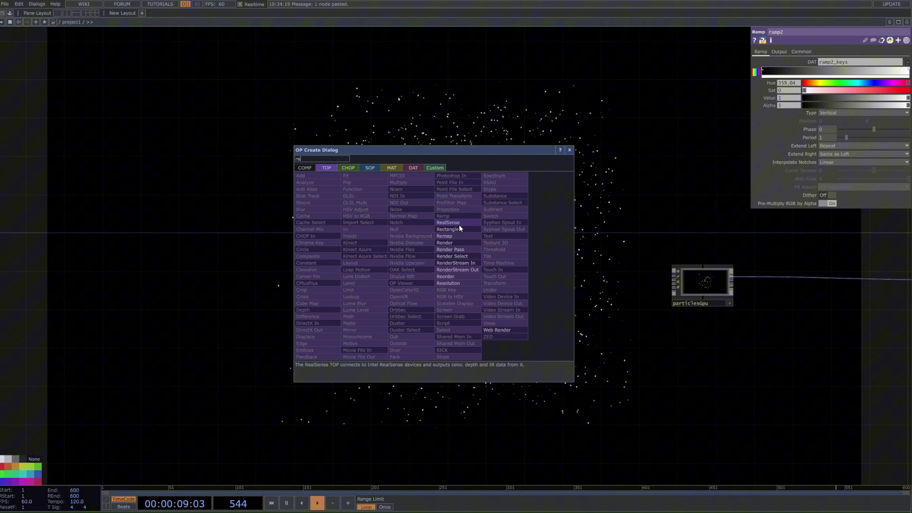
pyautogui.click(463, 262)
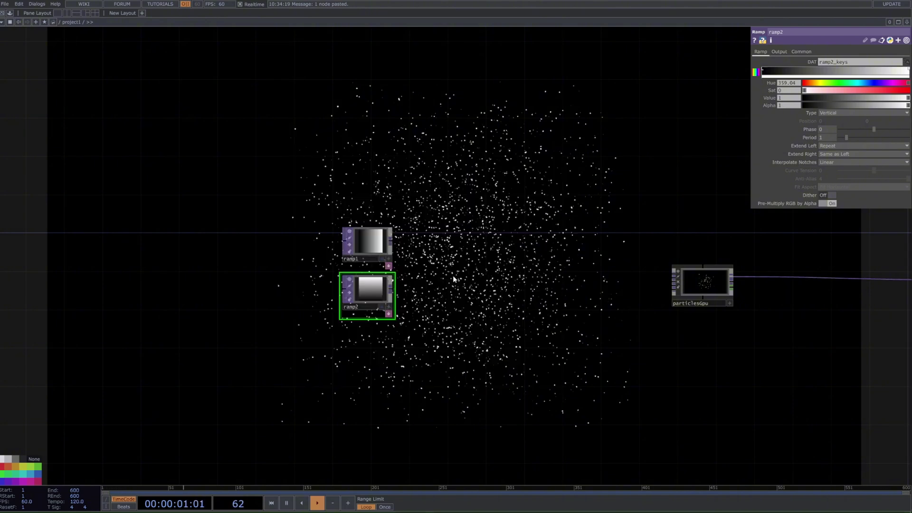
pyautogui.click(483, 264)
pyautogui.click(390, 240)
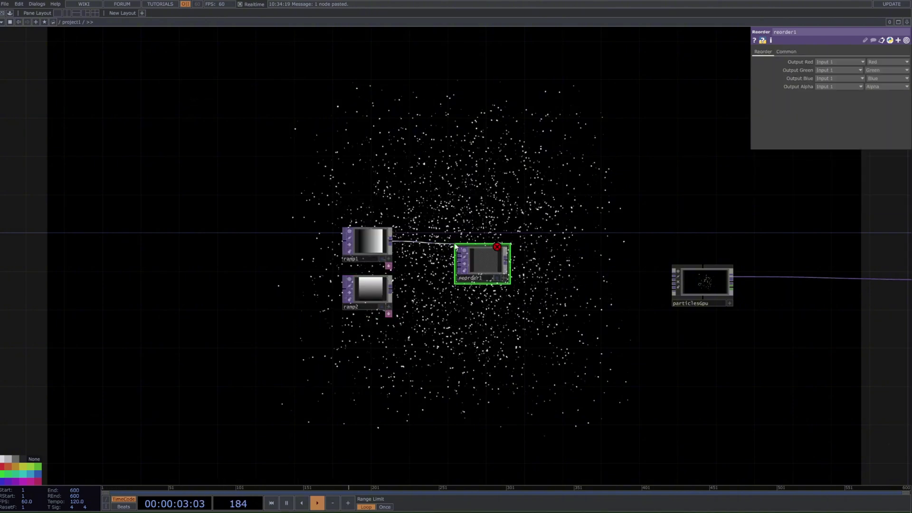
pyautogui.click(456, 254)
pyautogui.click(391, 288)
pyautogui.click(457, 259)
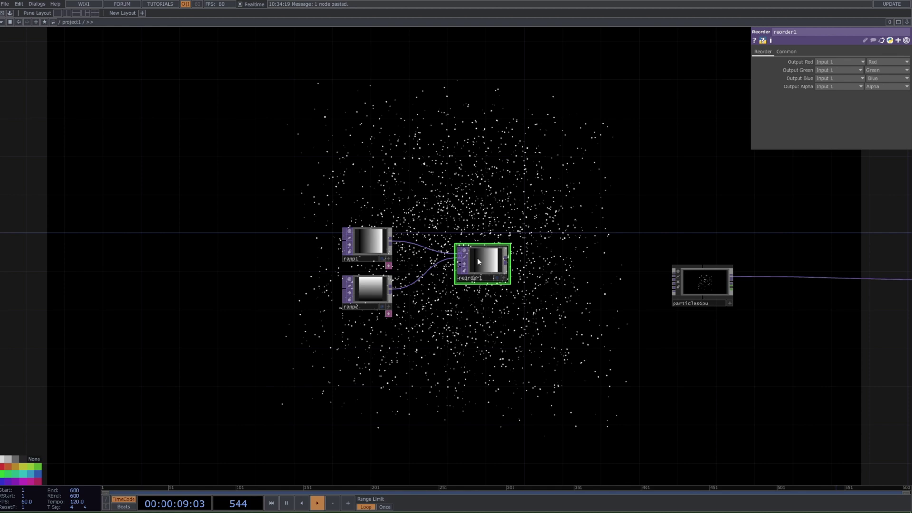
# Step: Set reorder1's Output Green to Input 2 and Output Blue to Zero
pyautogui.click(820, 71)
pyautogui.click(828, 87)
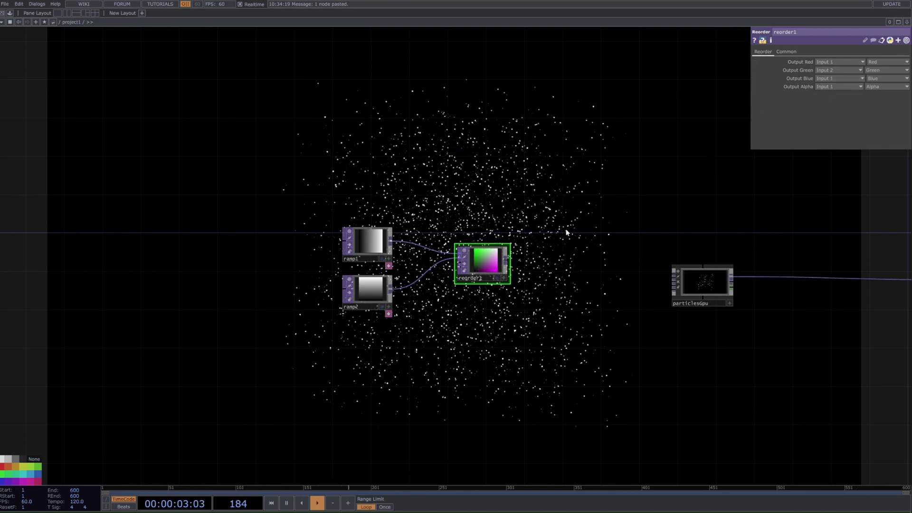
pyautogui.scroll(3, 529, 242)
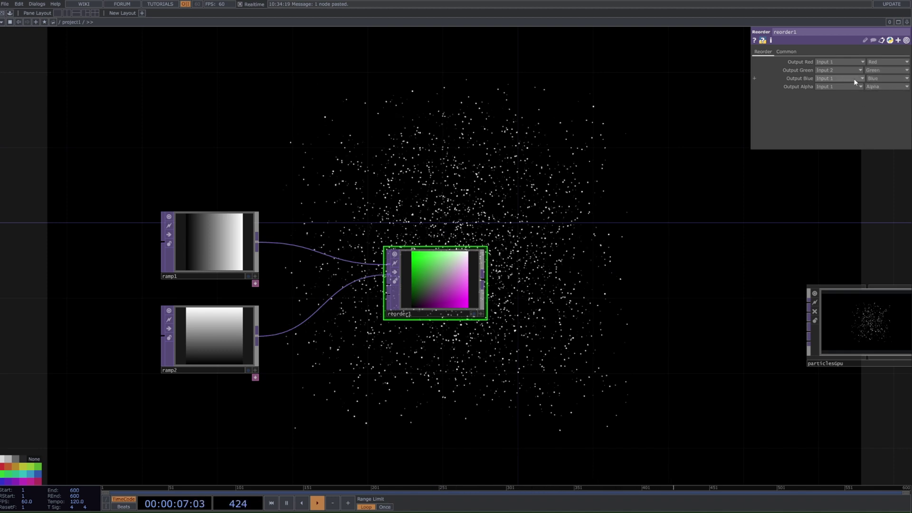
pyautogui.click(879, 78)
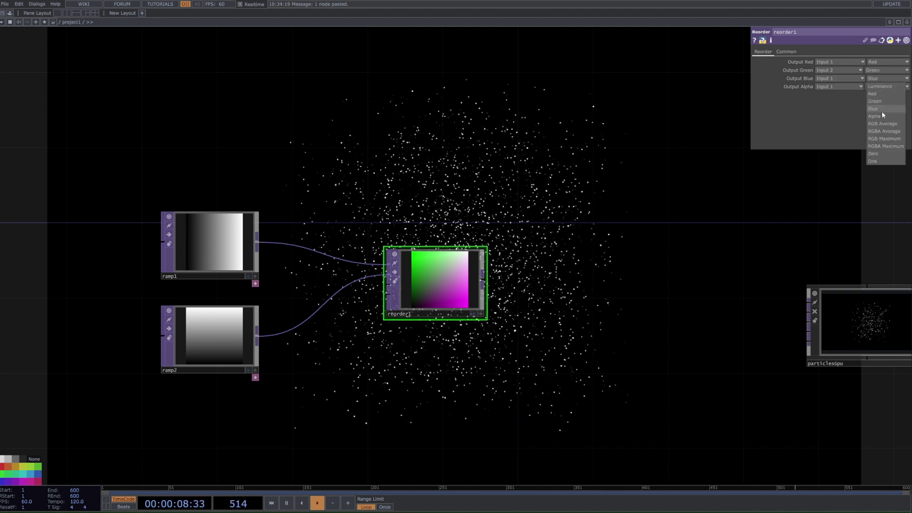
pyautogui.click(879, 153)
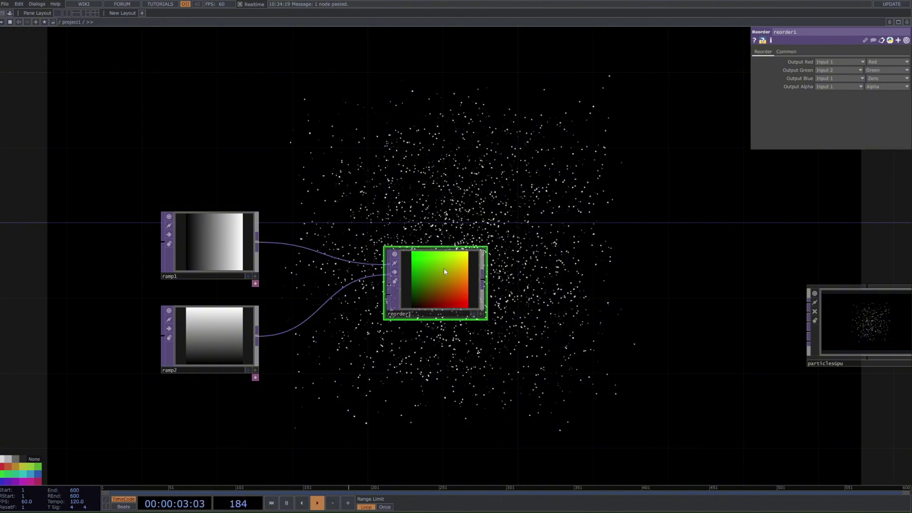
pyautogui.scroll(-3, 443, 268)
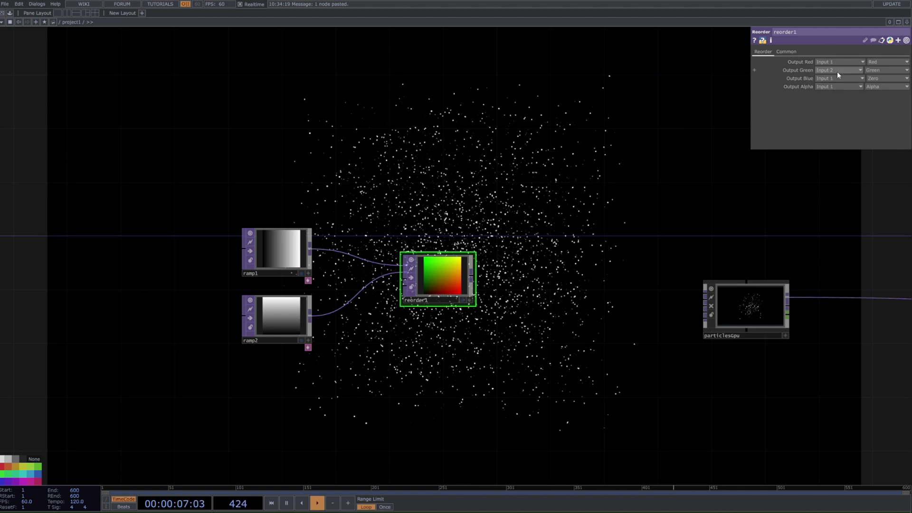
# Step: Select ramp1 and ramp2 and open the Pixel Format choices on the Common page
pyautogui.moveTo(363, 163); pyautogui.dragTo(244, 403)
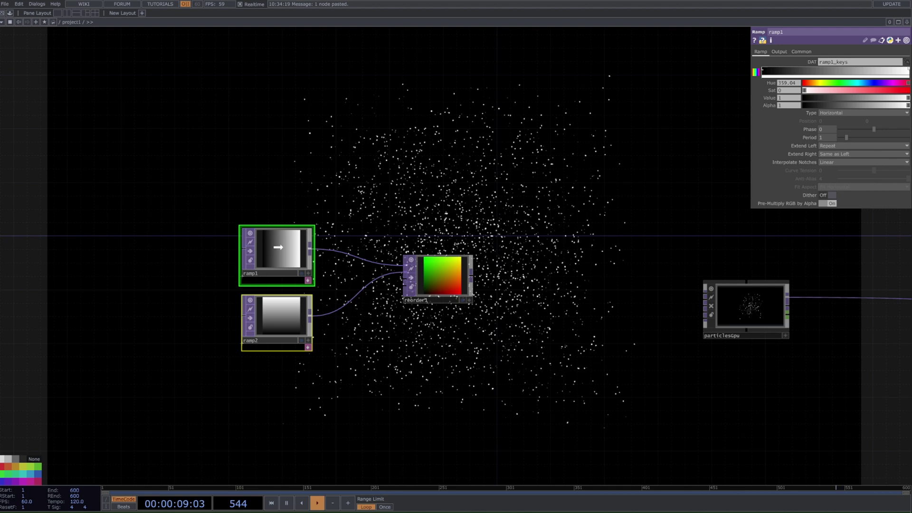
pyautogui.moveTo(278, 249); pyautogui.dragTo(262, 193)
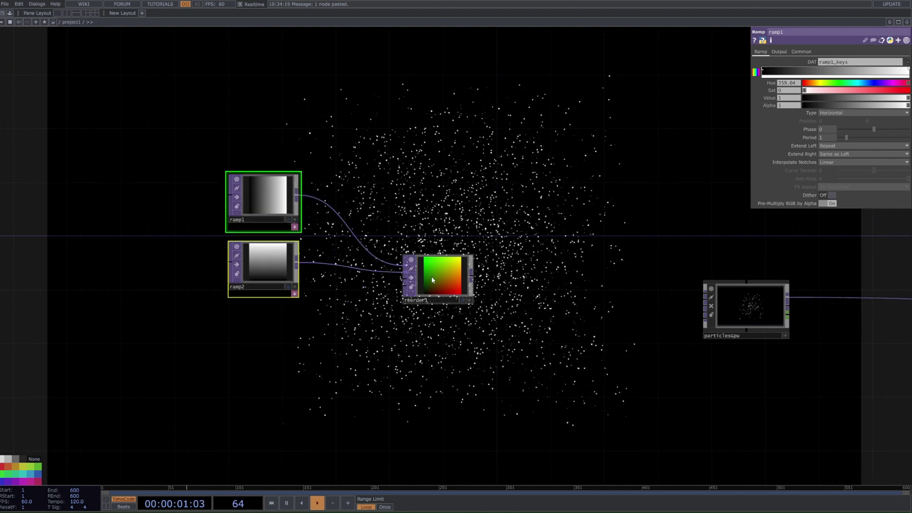
pyautogui.click(334, 258)
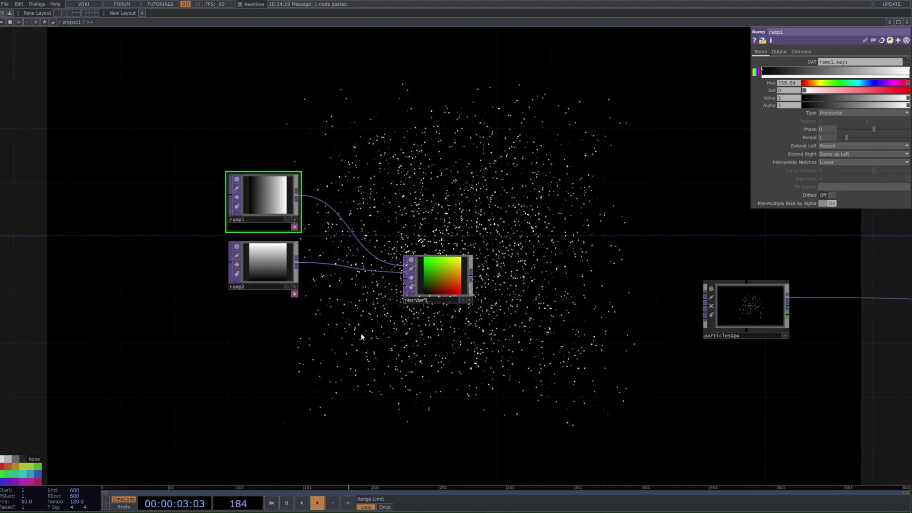
pyautogui.moveTo(212, 121); pyautogui.dragTo(304, 299)
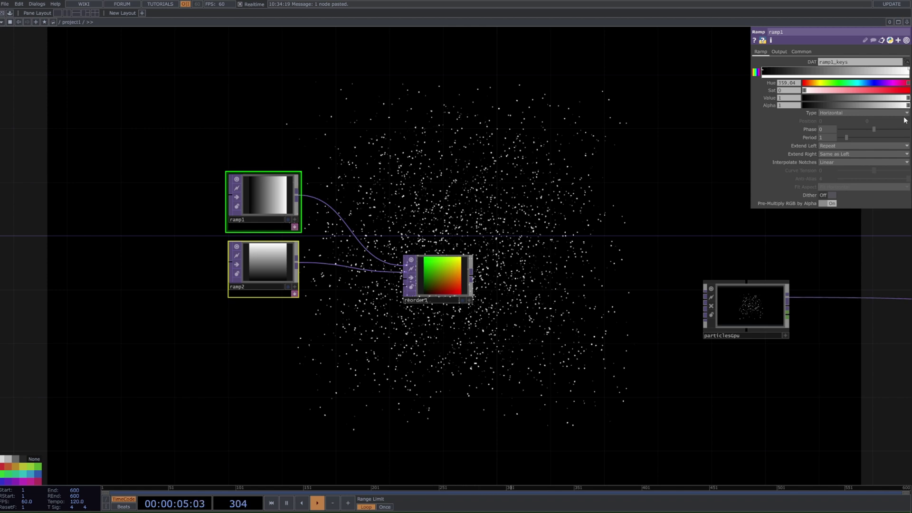
pyautogui.click(802, 52)
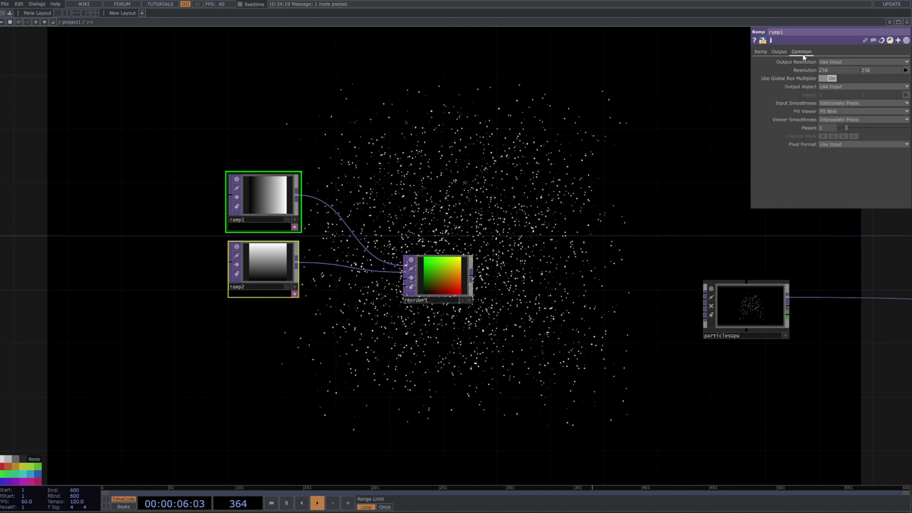
pyautogui.click(831, 144)
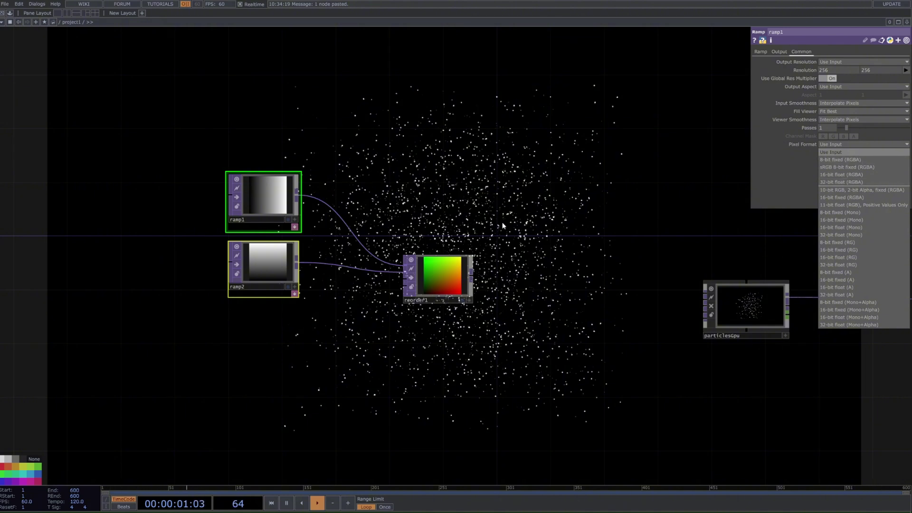
# Step: Set both ramps' Pixel Format to 32-bit float (RGBA)
pyautogui.moveTo(553, 229); pyautogui.dragTo(404, 260)
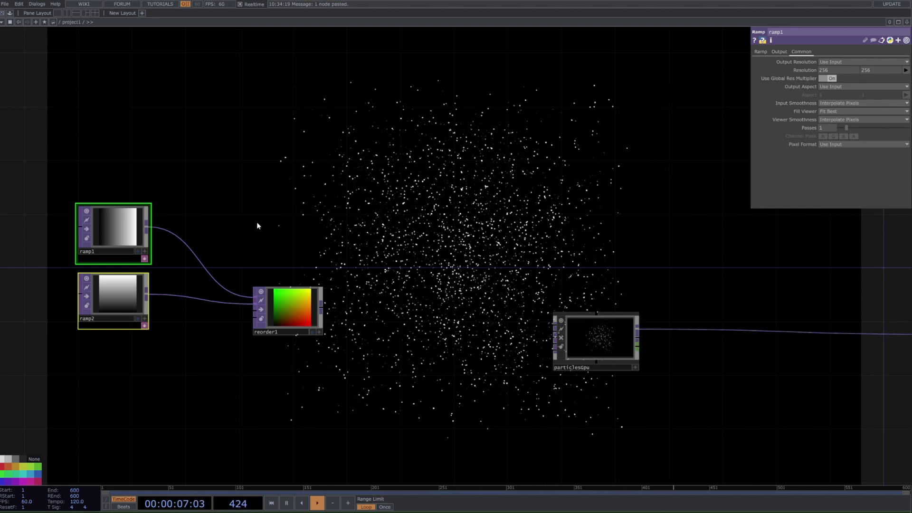
pyautogui.click(306, 312)
pyautogui.moveTo(161, 179); pyautogui.dragTo(75, 351)
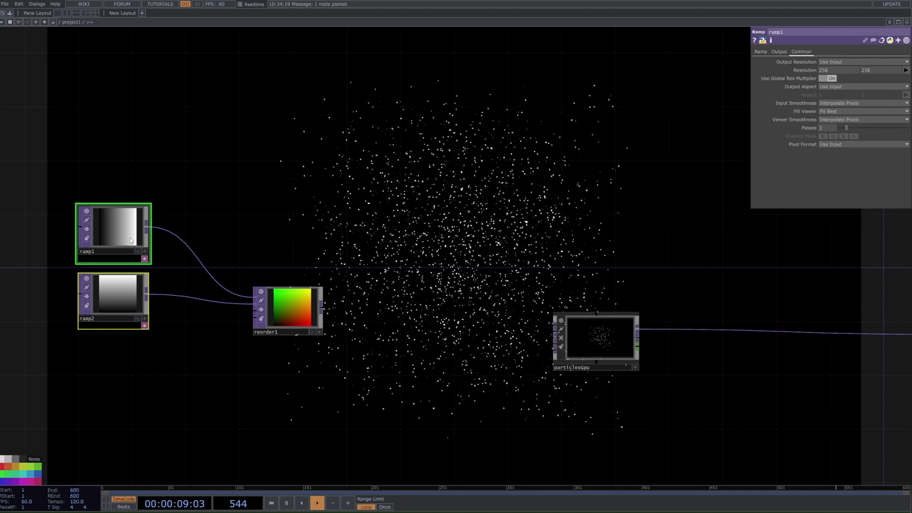
pyautogui.click(838, 145)
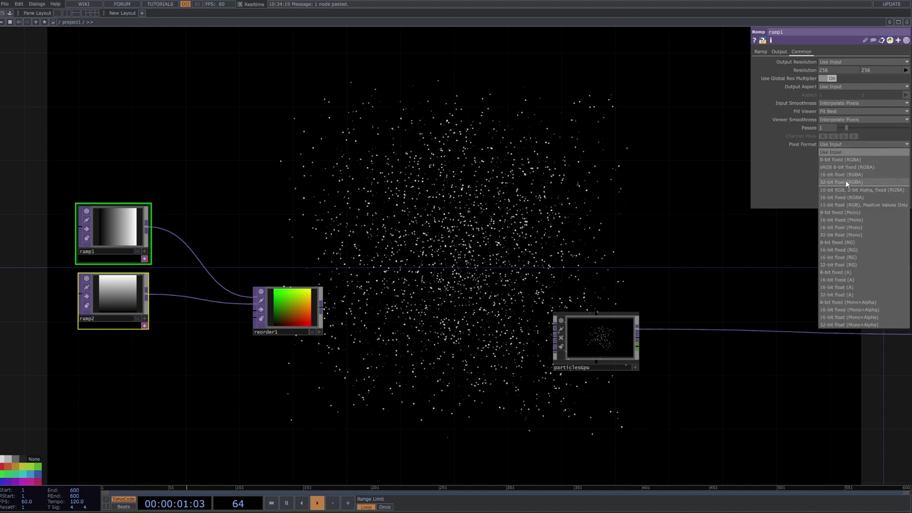
pyautogui.click(846, 181)
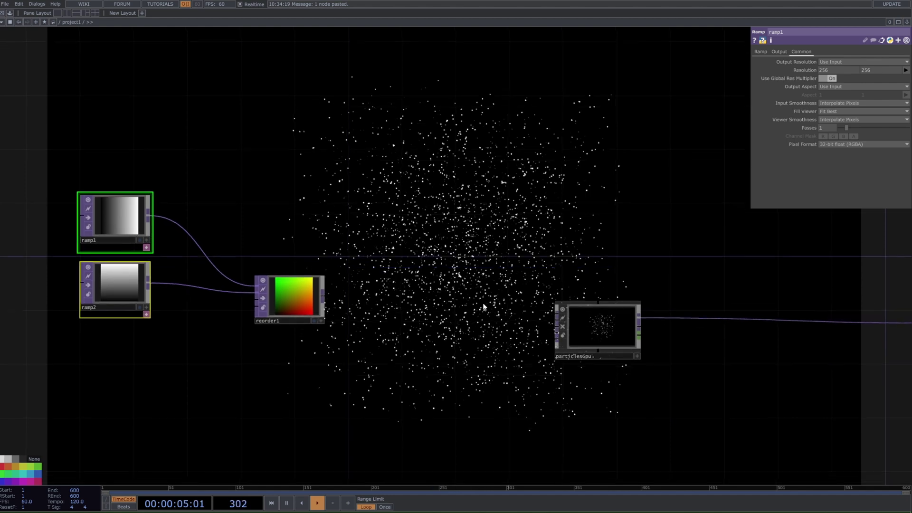
pyautogui.scroll(-2, 522, 280)
pyautogui.click(324, 203)
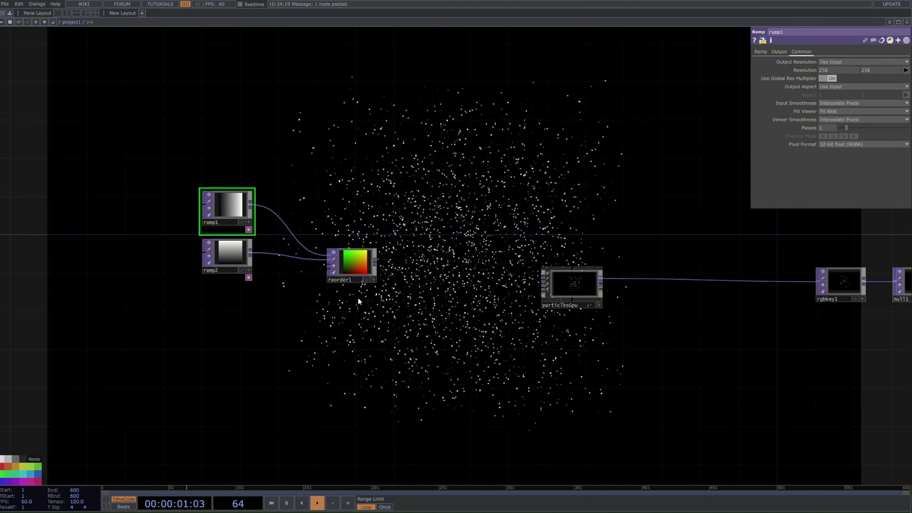
# Step: Add a Movie File In node, moviefilein1, to the network
pyautogui.moveTo(405, 340); pyautogui.dragTo(429, 252)
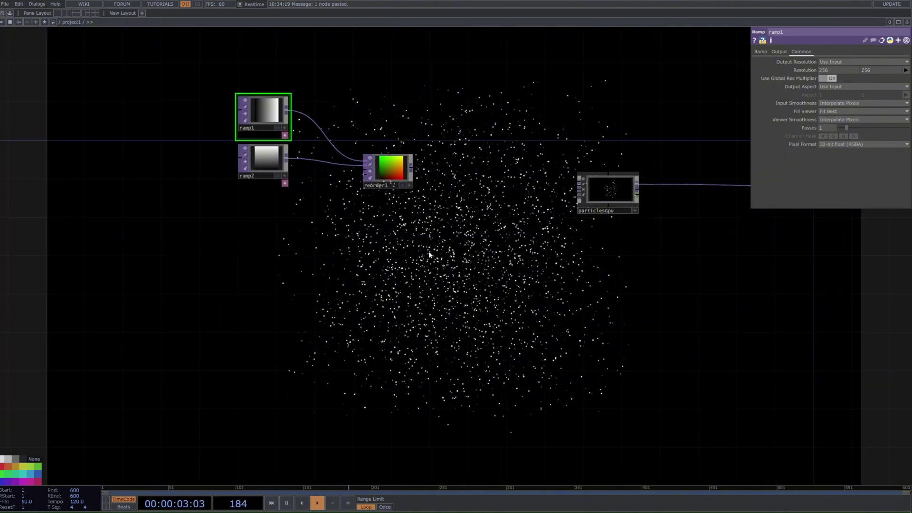
pyautogui.moveTo(388, 177); pyautogui.dragTo(398, 158)
pyautogui.press('Tab')
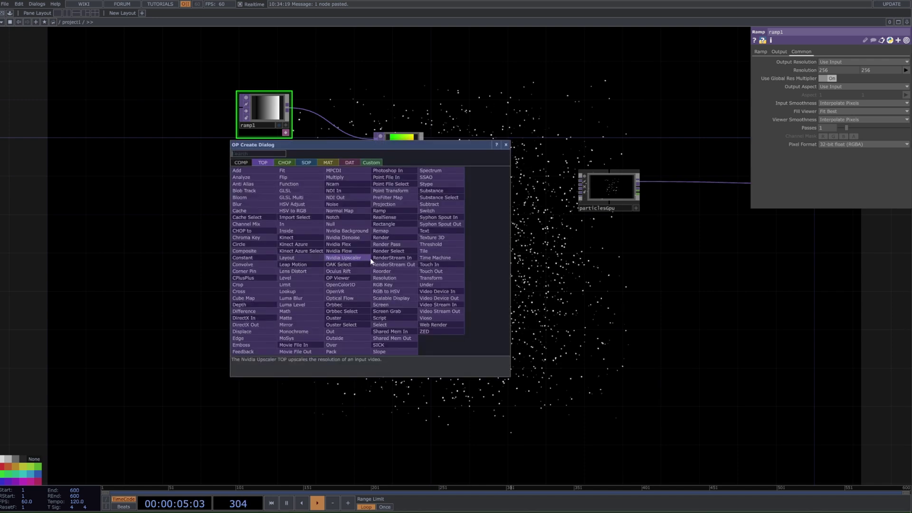
pyautogui.write('mov')
pyautogui.press('Return')
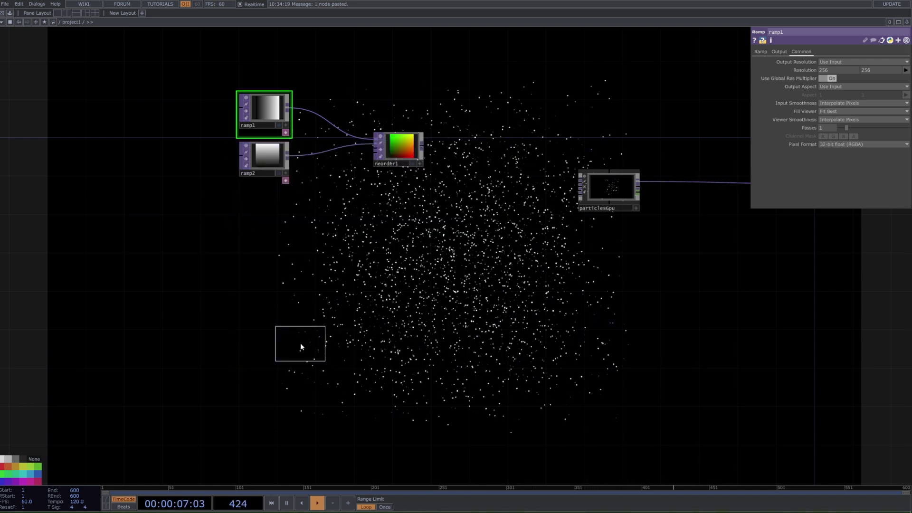
pyautogui.click(302, 274)
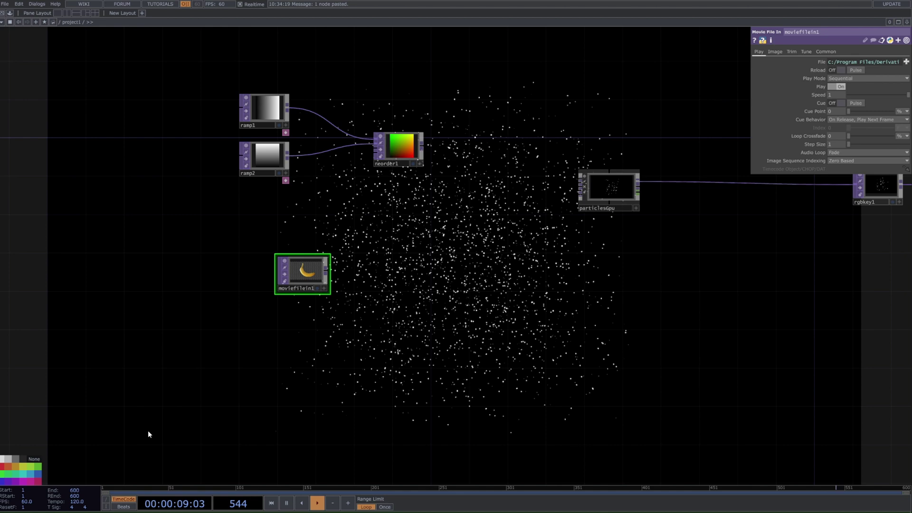
pyautogui.scroll(5, 314, 277)
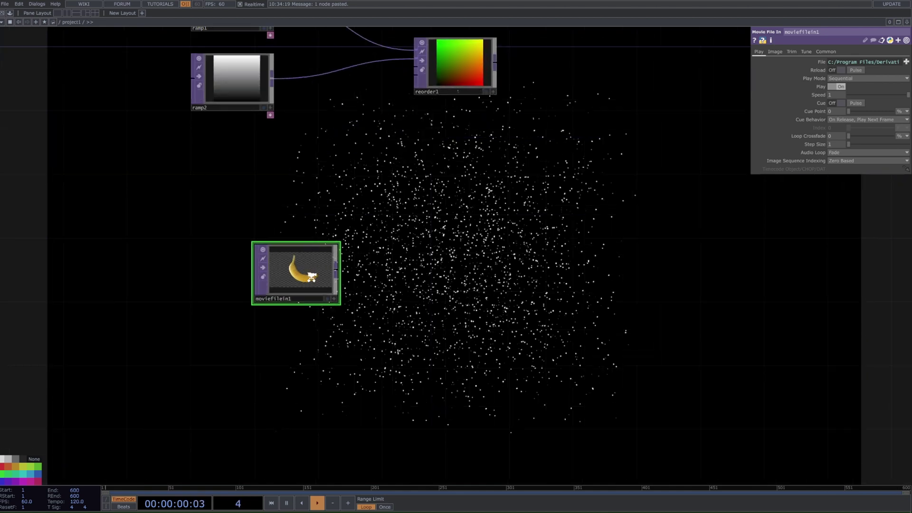
# Step: Load the Butterfly6.tif sample image into moviefilein1
pyautogui.click(906, 62)
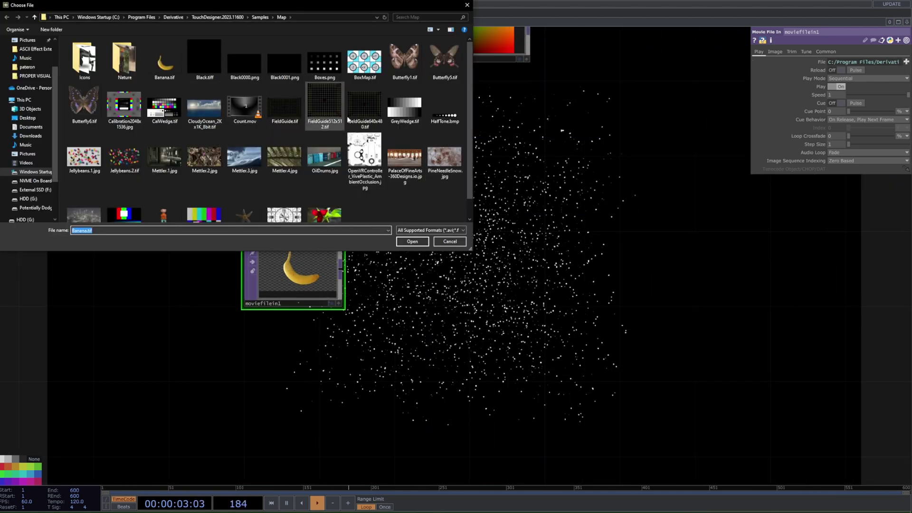
pyautogui.scroll(-1, 245, 142)
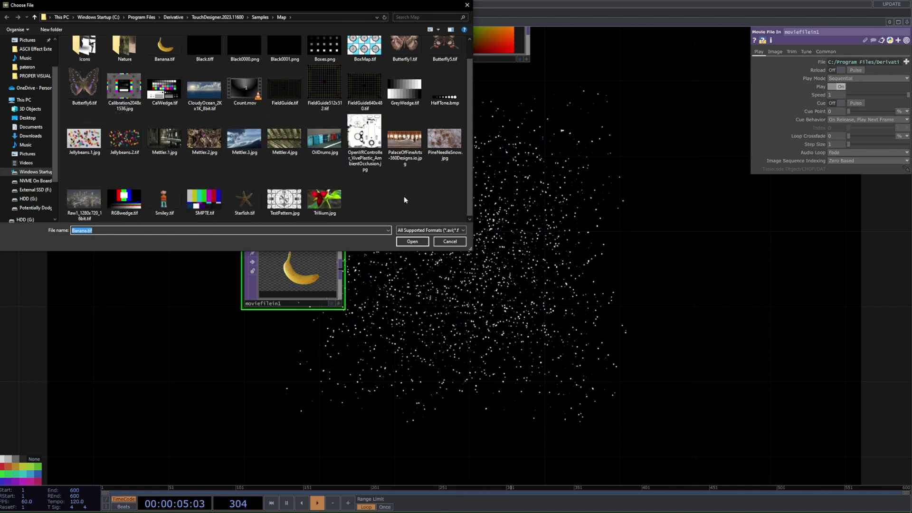
pyautogui.click(88, 80)
pyautogui.click(412, 243)
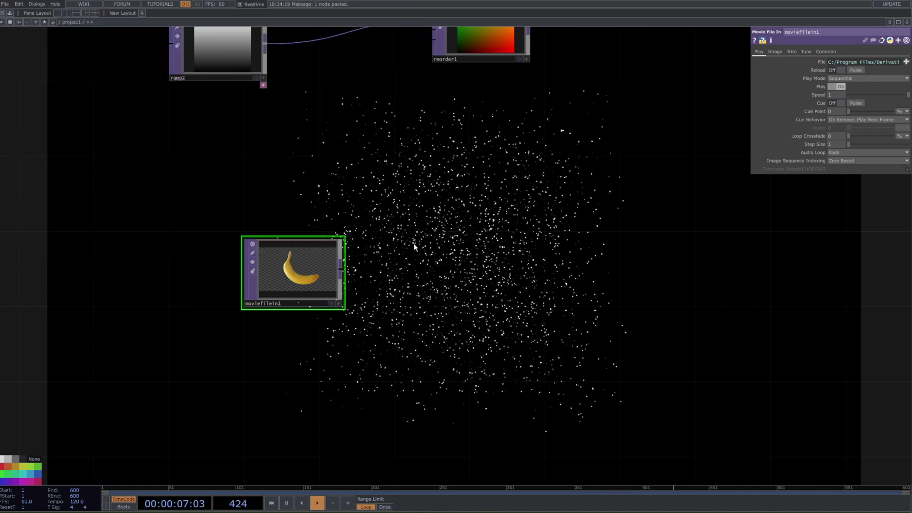
pyautogui.scroll(-4, 429, 240)
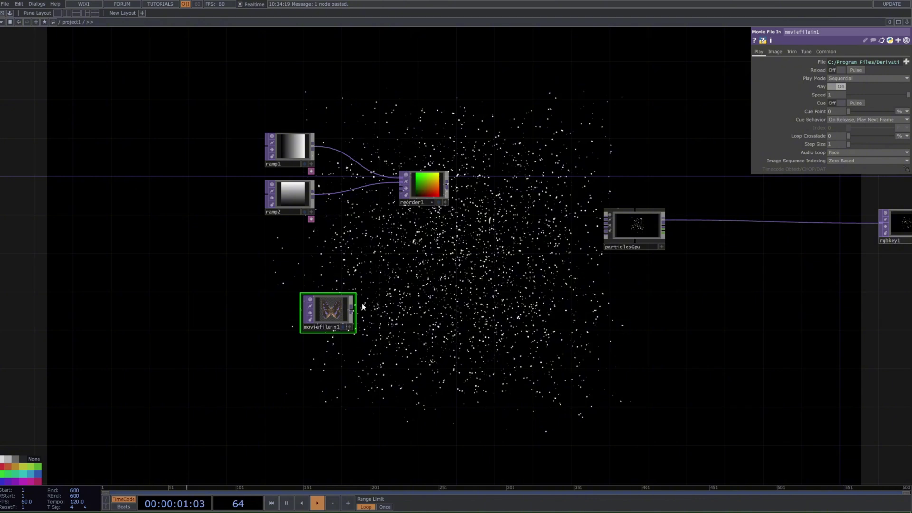
pyautogui.scroll(3, 283, 283)
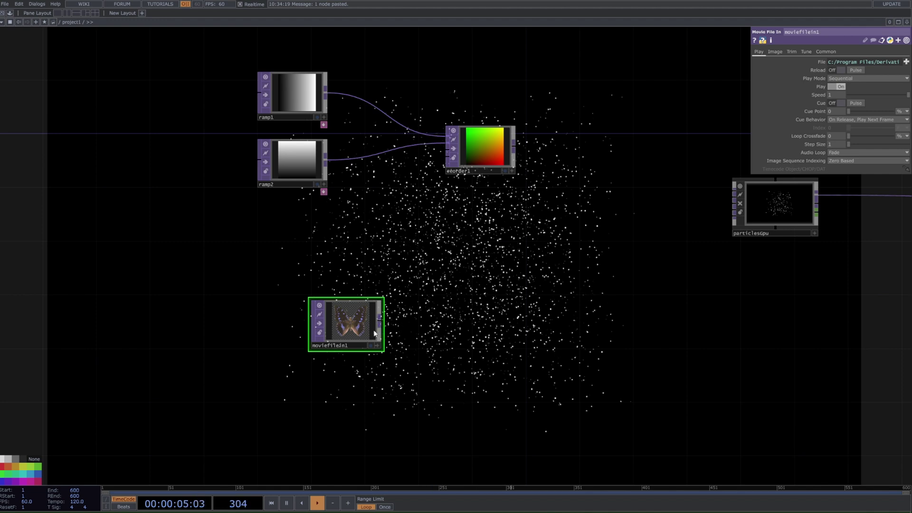
# Step: Swap moviefilein1's image for the Jellybeans.1.jpg sample
pyautogui.moveTo(356, 335); pyautogui.dragTo(276, 349)
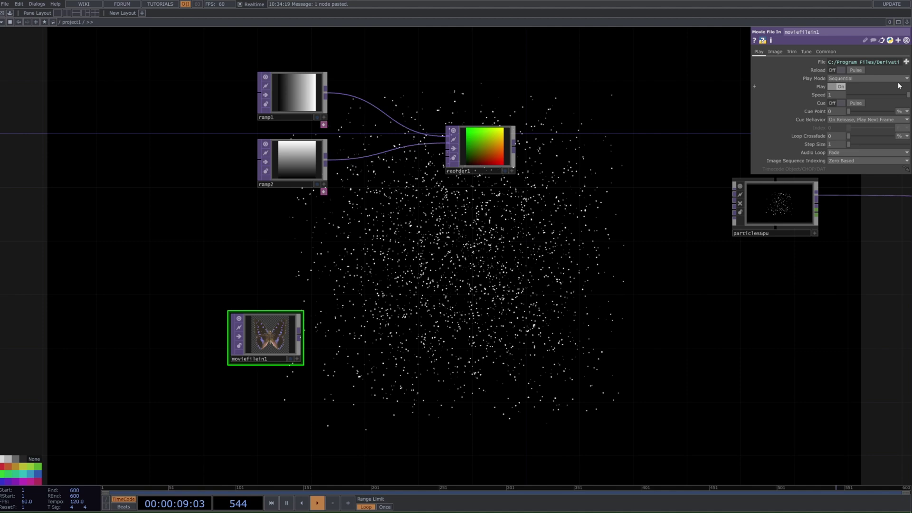
pyautogui.click(906, 62)
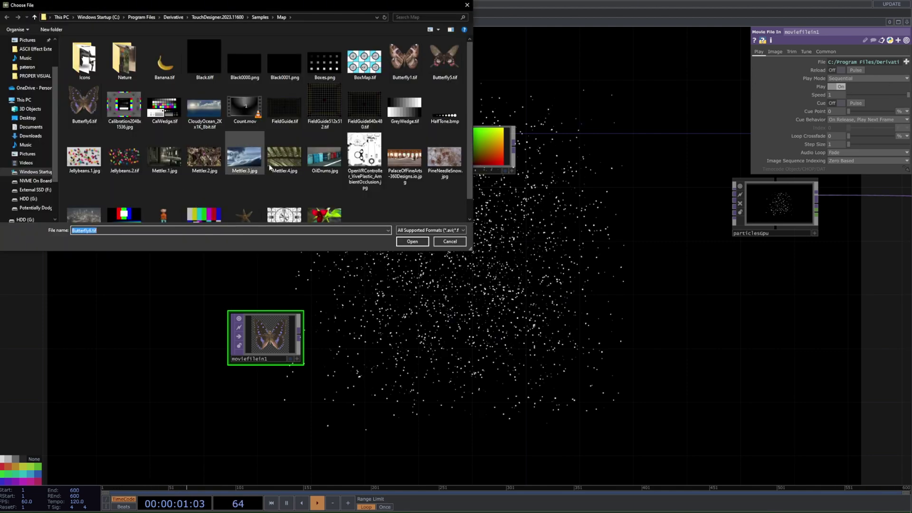
pyautogui.click(97, 160)
pyautogui.click(412, 241)
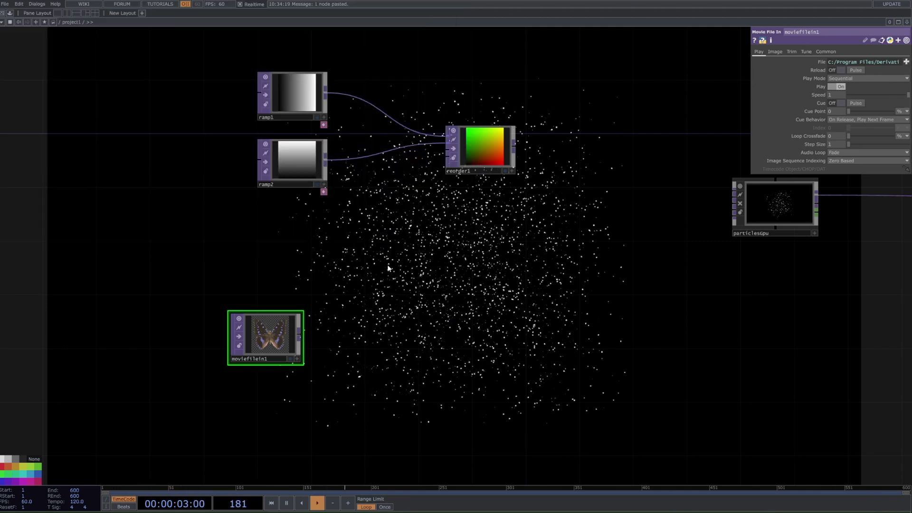
pyautogui.moveTo(298, 366); pyautogui.dragTo(291, 321)
pyautogui.scroll(3, 292, 321)
pyautogui.scroll(-5, 335, 257)
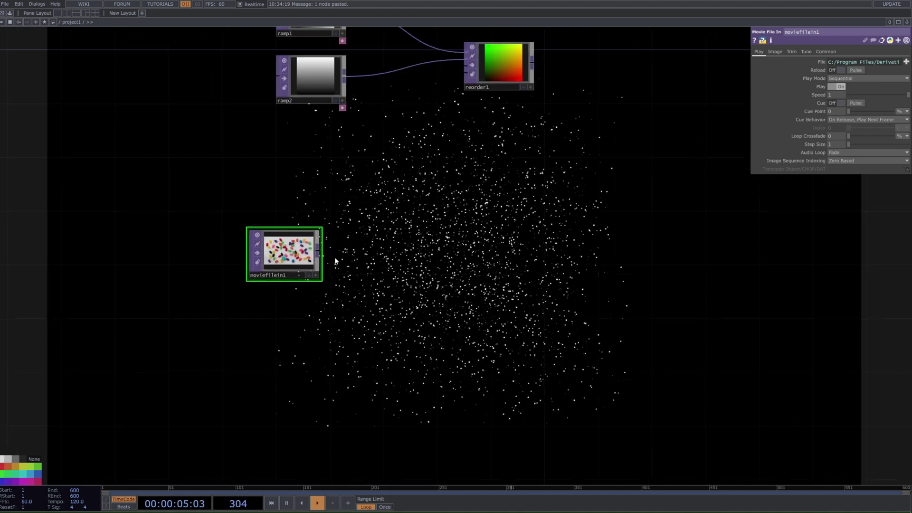
pyautogui.moveTo(334, 257); pyautogui.dragTo(323, 274)
# Step: Add a Threshold TOP, thresh1, off moviefilein1 and align it beside the movie node
pyautogui.rightClick(323, 271)
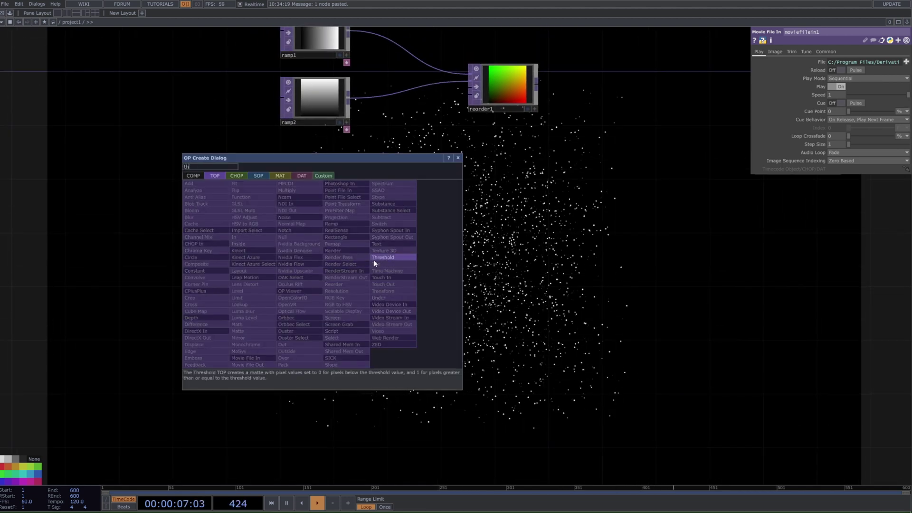
pyautogui.click(392, 256)
pyautogui.click(395, 261)
pyautogui.moveTo(410, 260); pyautogui.dragTo(409, 273)
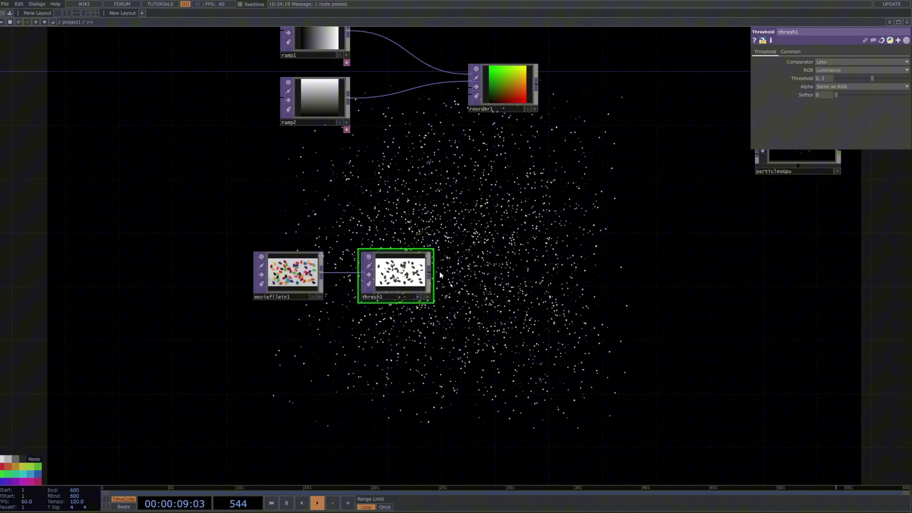
# Step: Add a Composite TOP, comp1, after thresh1 and also wire moviefilein1 into it
pyautogui.press('Tab')
pyautogui.write('com')
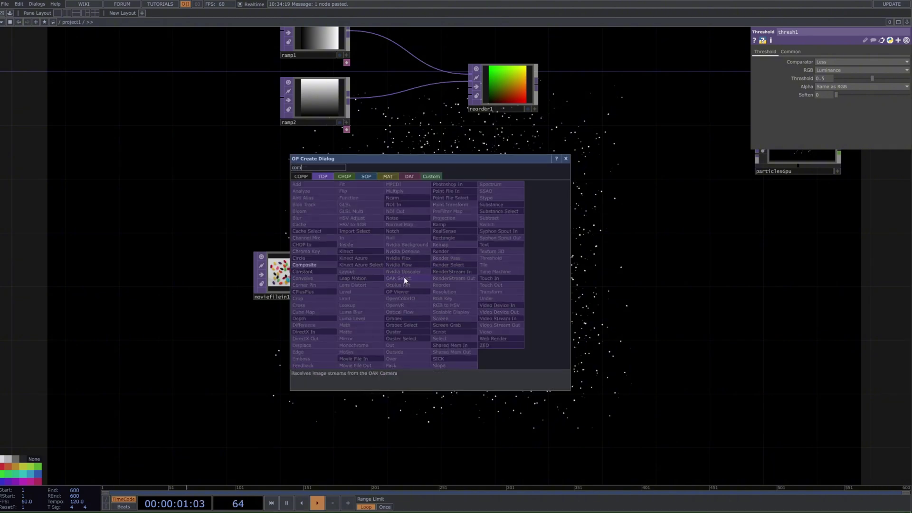
pyautogui.click(328, 264)
pyautogui.click(503, 278)
pyautogui.moveTo(503, 278); pyautogui.dragTo(490, 314)
pyautogui.moveTo(399, 274); pyautogui.dragTo(398, 247)
pyautogui.moveTo(322, 273); pyautogui.dragTo(451, 316)
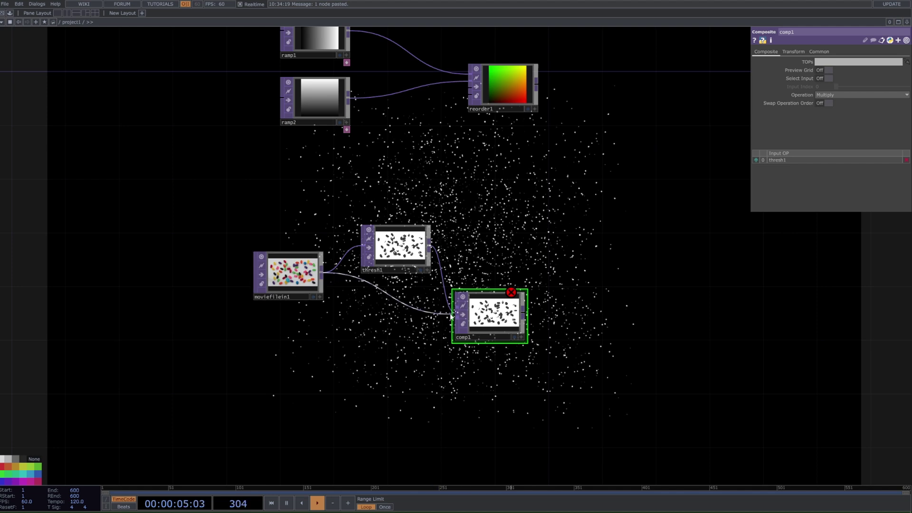
pyautogui.scroll(2, 487, 320)
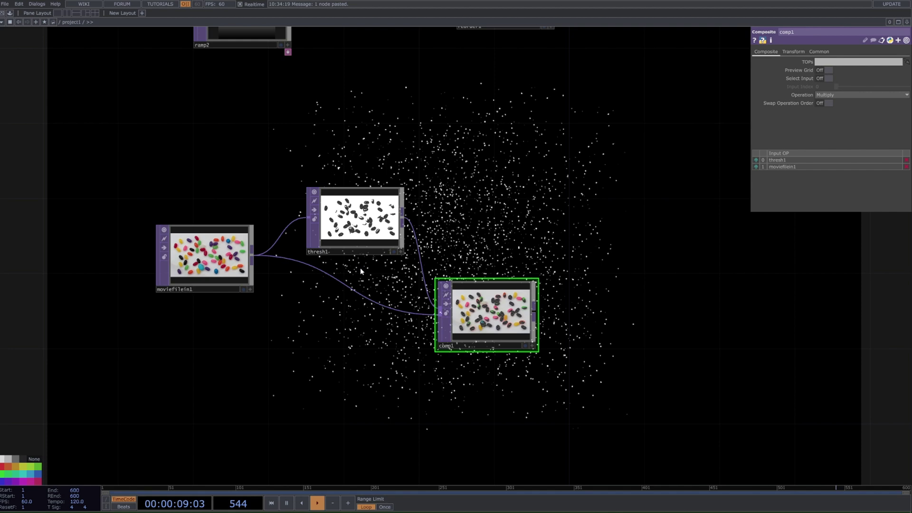
# Step: Set thresh1's comparator to Greater and try threshold values, checking the comp1 result
pyautogui.moveTo(374, 189); pyautogui.dragTo(373, 169)
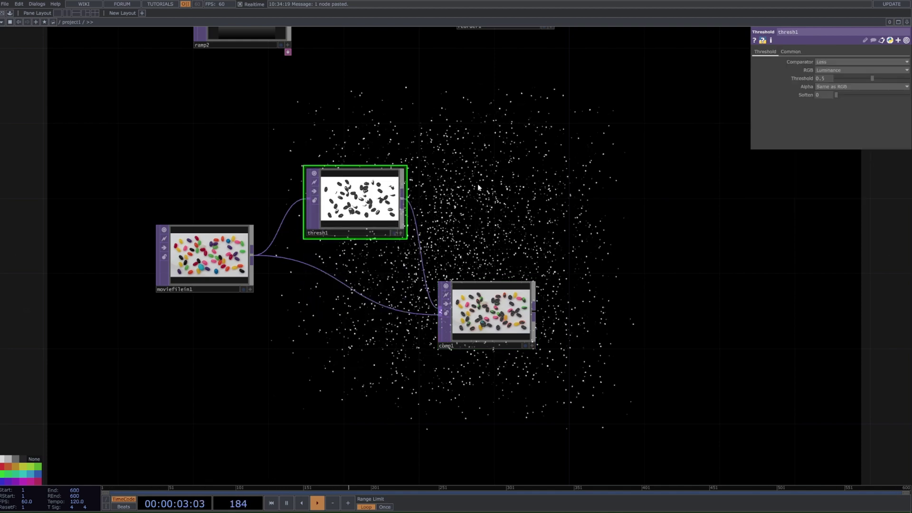
pyautogui.scroll(3, 335, 244)
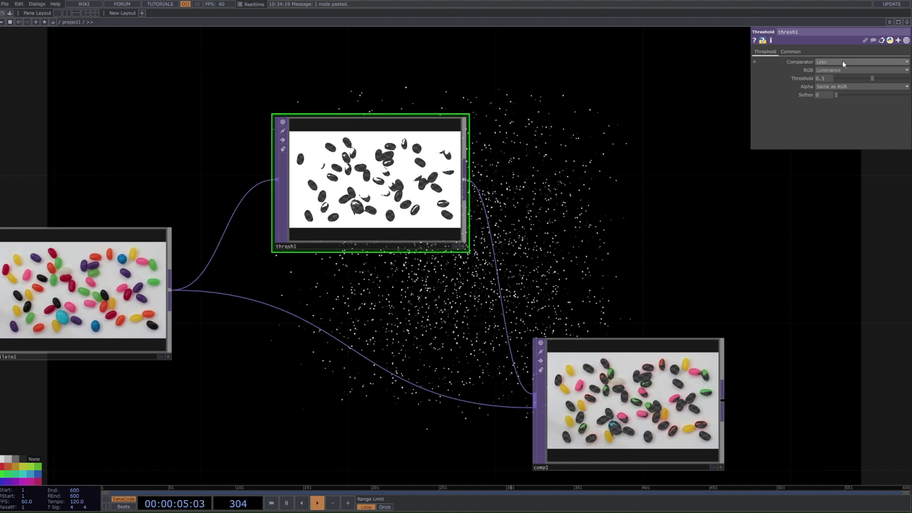
pyautogui.moveTo(871, 78); pyautogui.dragTo(860, 79)
pyautogui.click(855, 62)
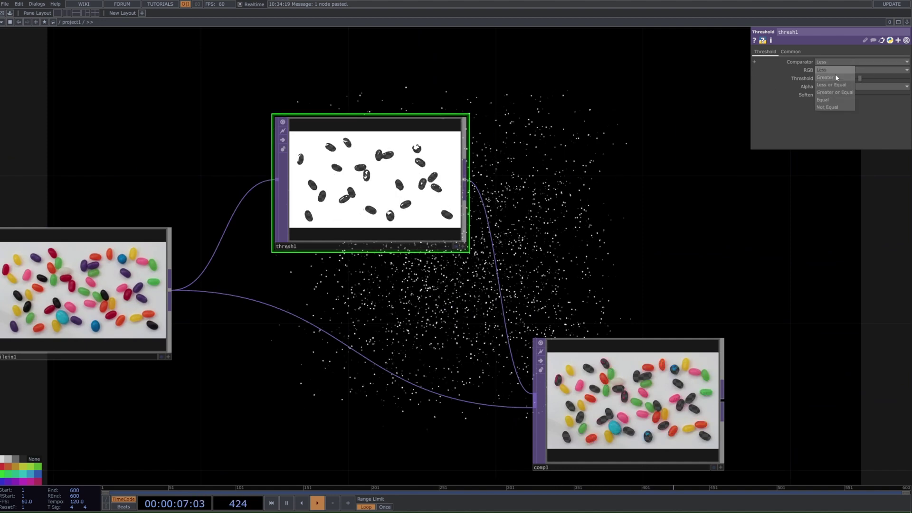
pyautogui.click(835, 73)
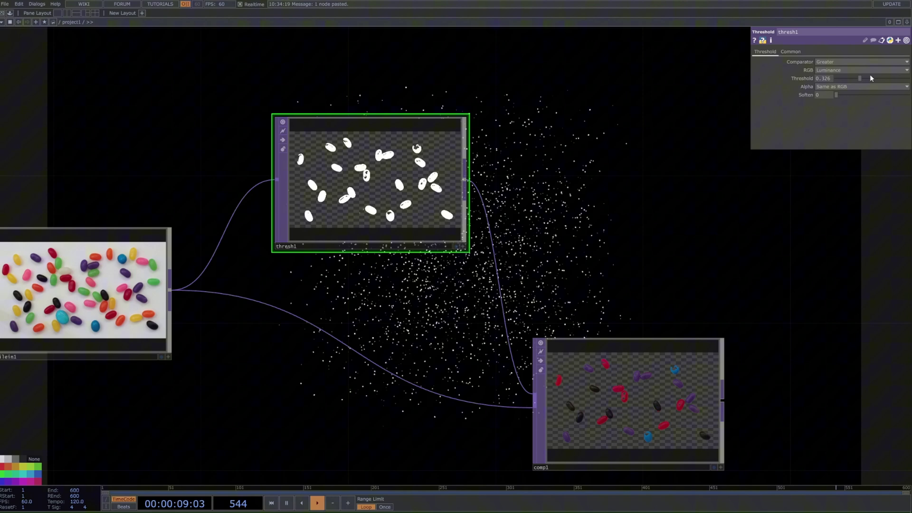
pyautogui.moveTo(860, 79); pyautogui.dragTo(883, 76)
pyautogui.moveTo(601, 431); pyautogui.dragTo(574, 313)
pyautogui.click(574, 313)
pyautogui.scroll(6, 574, 311)
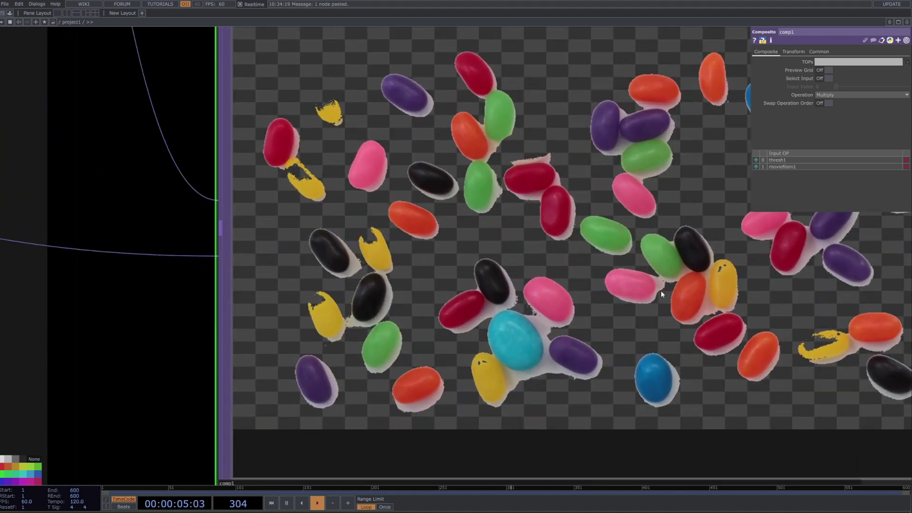
pyautogui.scroll(-8, 651, 321)
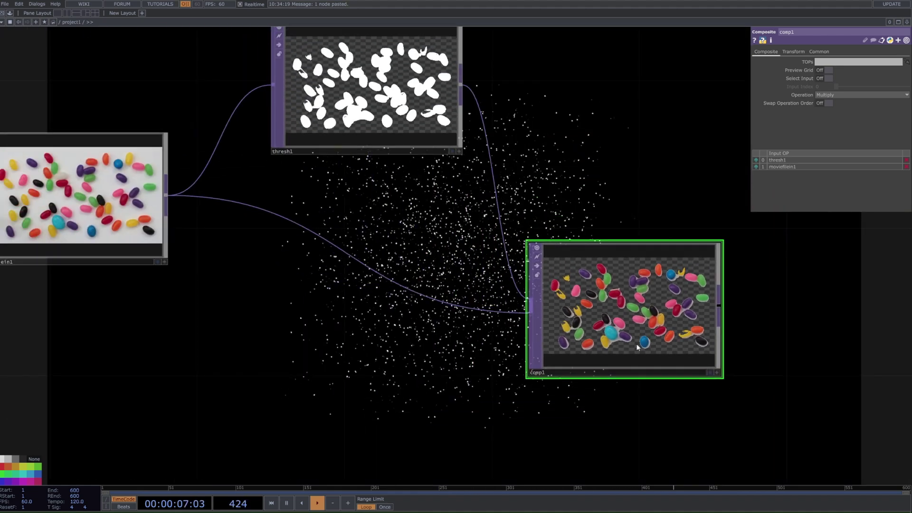
# Step: Set thresh1's Threshold to 0.611 and Soften to 0.238, then shift the three nodes left
pyautogui.press('Tab')
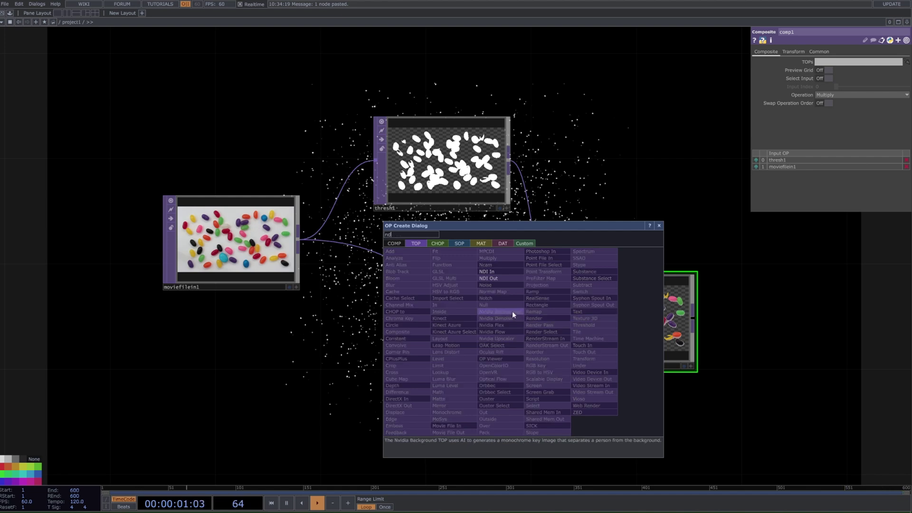
pyautogui.write('t')
pyautogui.press('BackSpace')
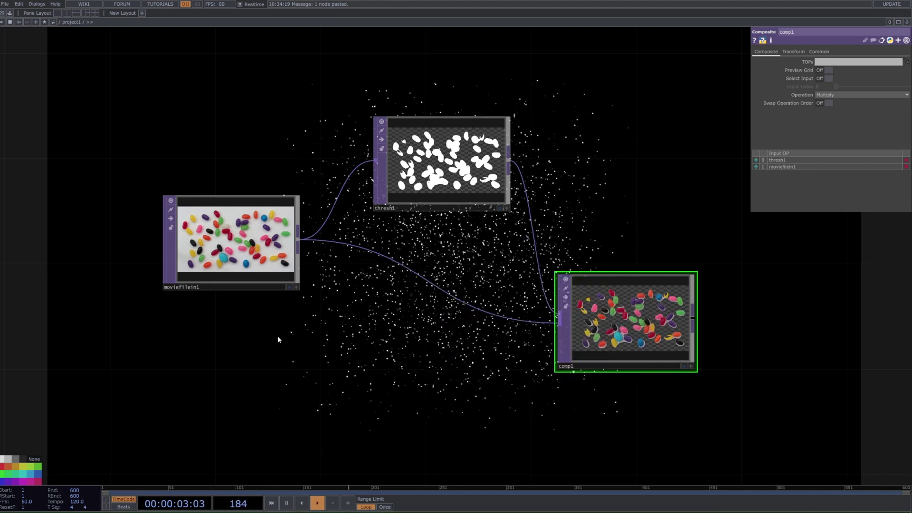
pyautogui.press('Escape')
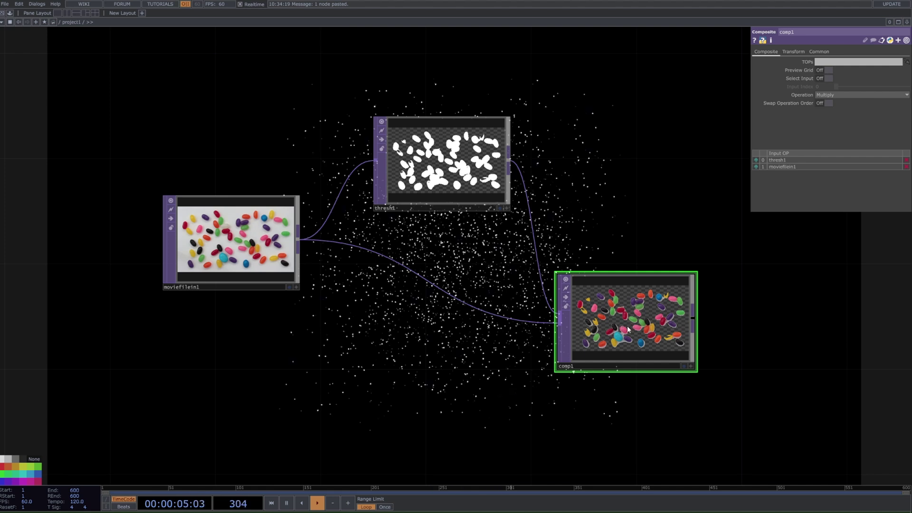
pyautogui.scroll(-3, 628, 329)
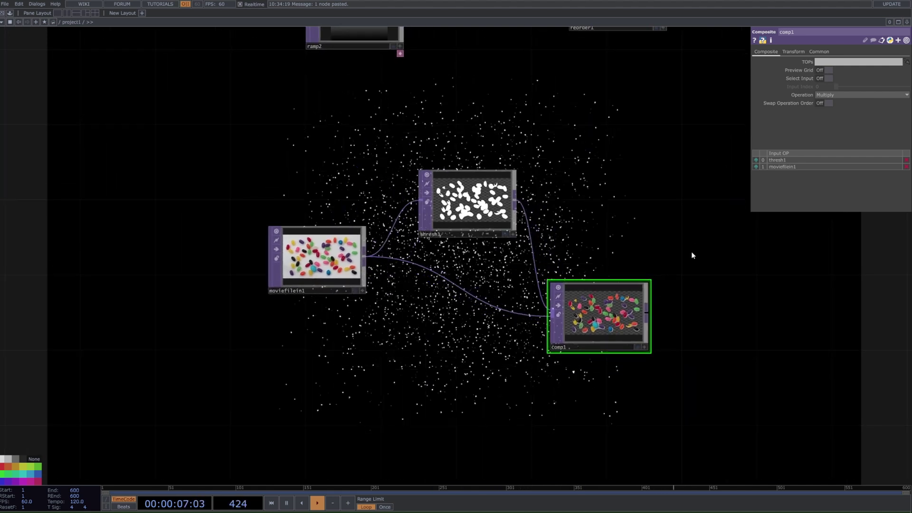
pyautogui.click(476, 194)
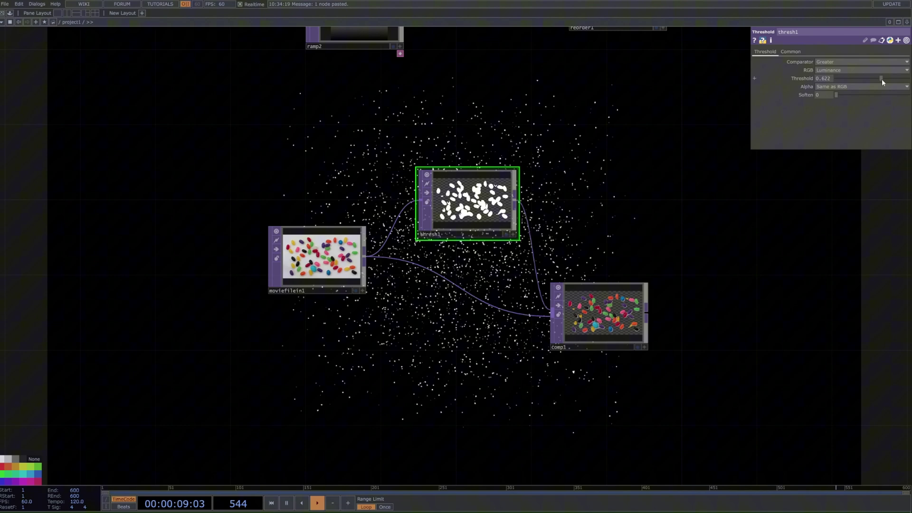
pyautogui.moveTo(881, 80); pyautogui.dragTo(853, 94)
pyautogui.click(860, 95)
pyautogui.scroll(5, 590, 321)
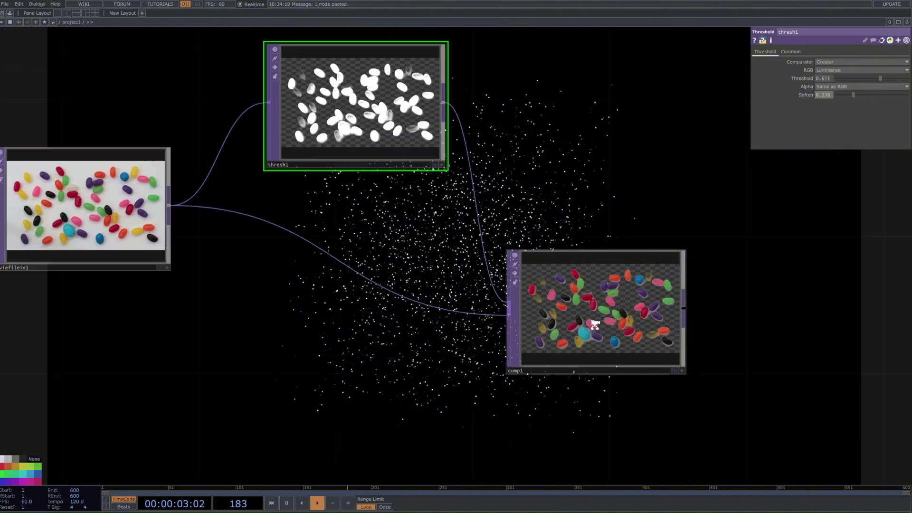
pyautogui.scroll(-5, 712, 332)
pyautogui.scroll(-3, 710, 349)
pyautogui.moveTo(722, 371); pyautogui.dragTo(533, 263)
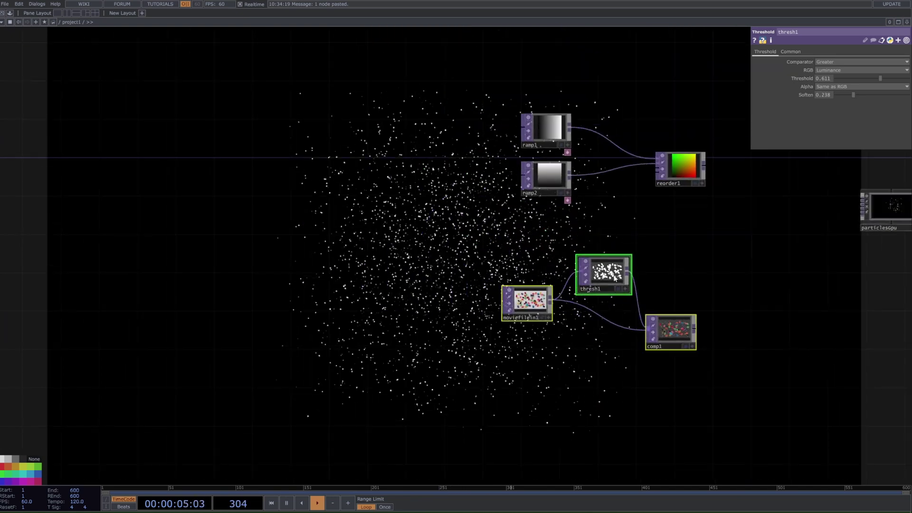
pyautogui.moveTo(601, 275); pyautogui.dragTo(546, 275)
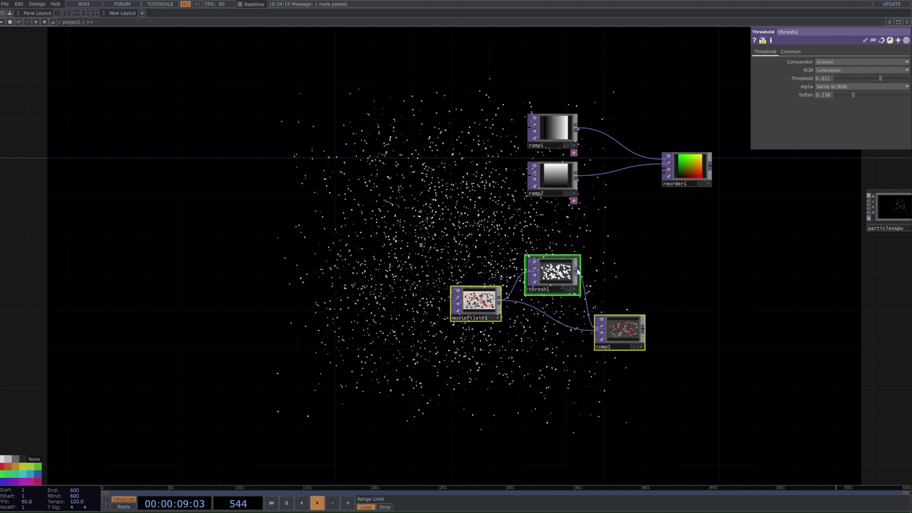
# Step: Append a Null node, null12, after comp1
pyautogui.moveTo(644, 333); pyautogui.dragTo(579, 333)
pyautogui.rightClick(577, 334)
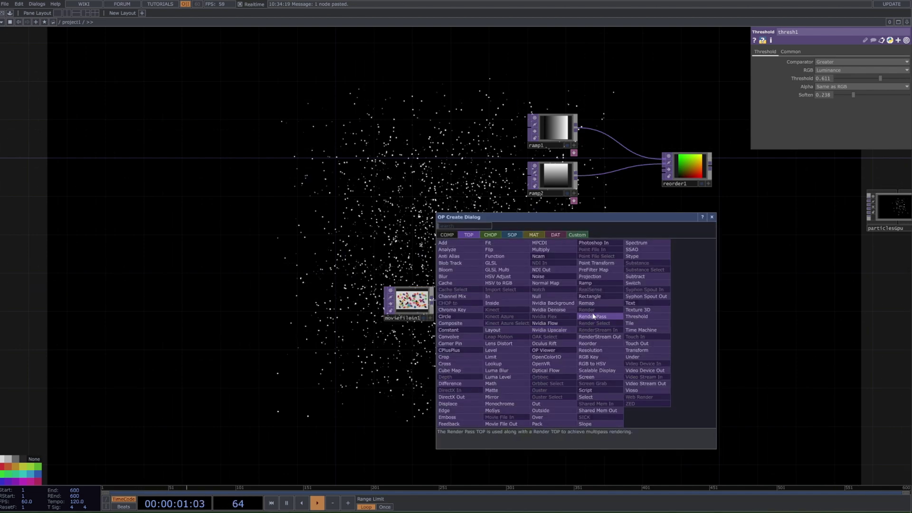
pyautogui.click(583, 294)
pyautogui.click(687, 292)
pyautogui.scroll(-3, 617, 313)
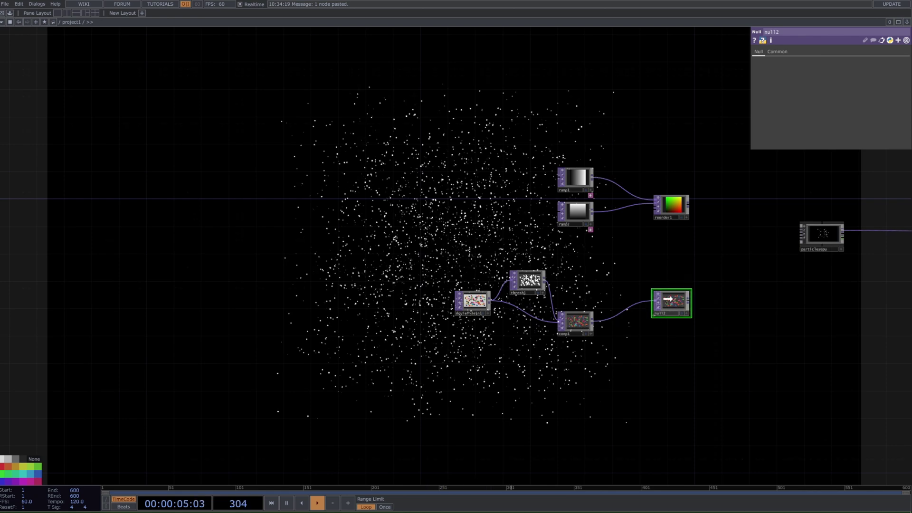
pyautogui.moveTo(711, 291); pyautogui.dragTo(555, 278)
# Step: Add an Info CHOP, info1, to the right of null12 and tidy null12's position
pyautogui.press('Tab')
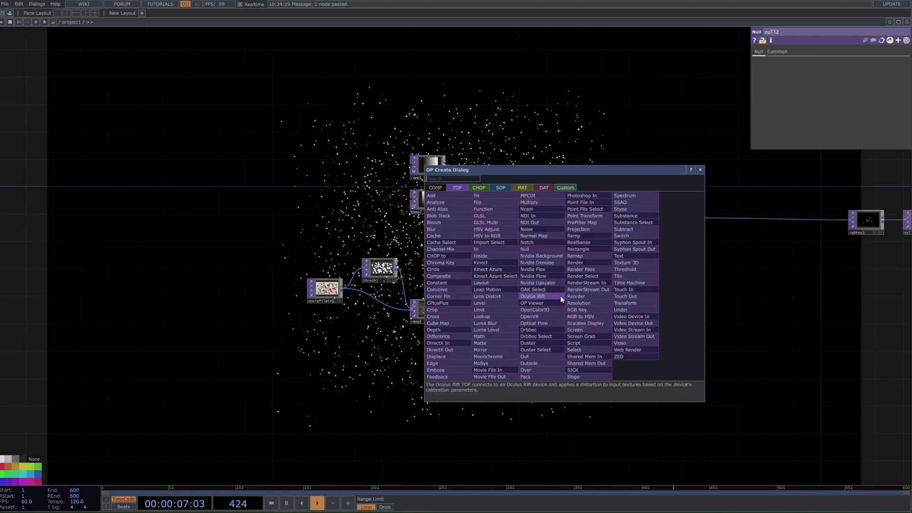
pyautogui.click(479, 189)
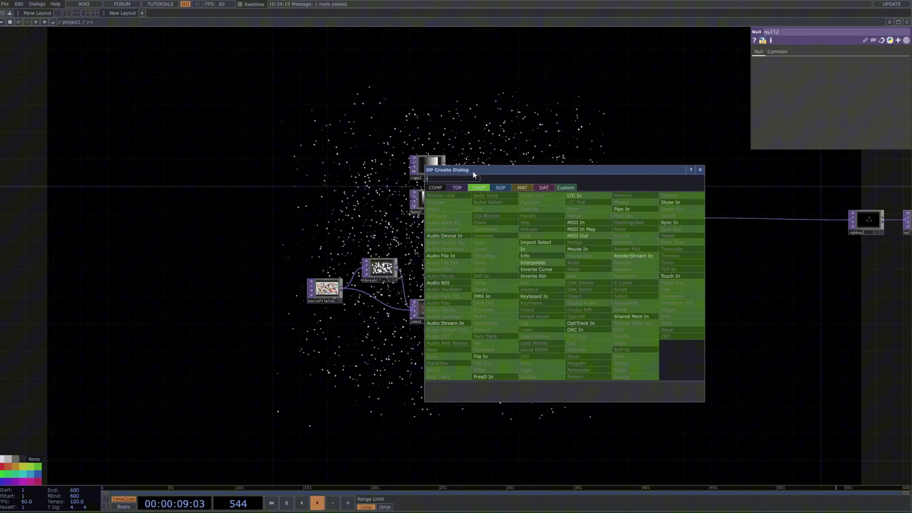
pyautogui.write('inf')
pyautogui.click(521, 249)
pyautogui.click(584, 295)
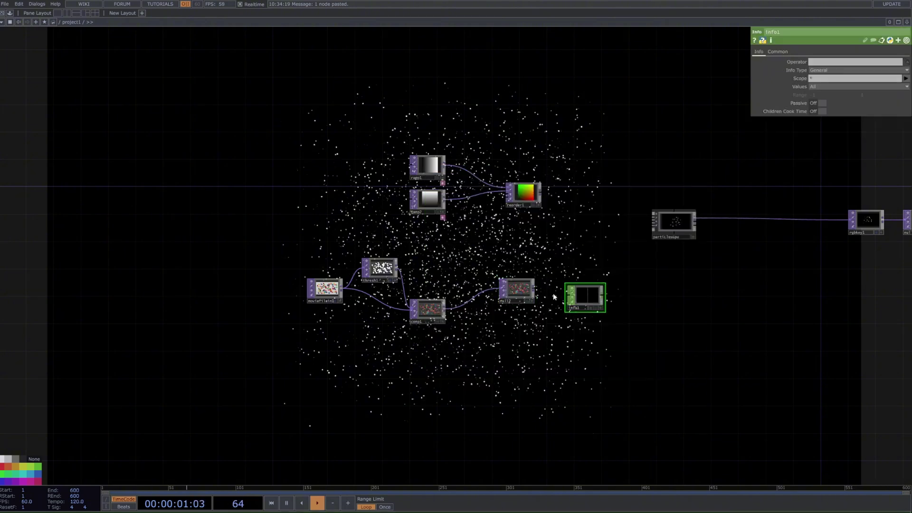
pyautogui.moveTo(517, 290); pyautogui.dragTo(510, 306)
pyautogui.scroll(5, 576, 285)
pyautogui.scroll(3, 695, 310)
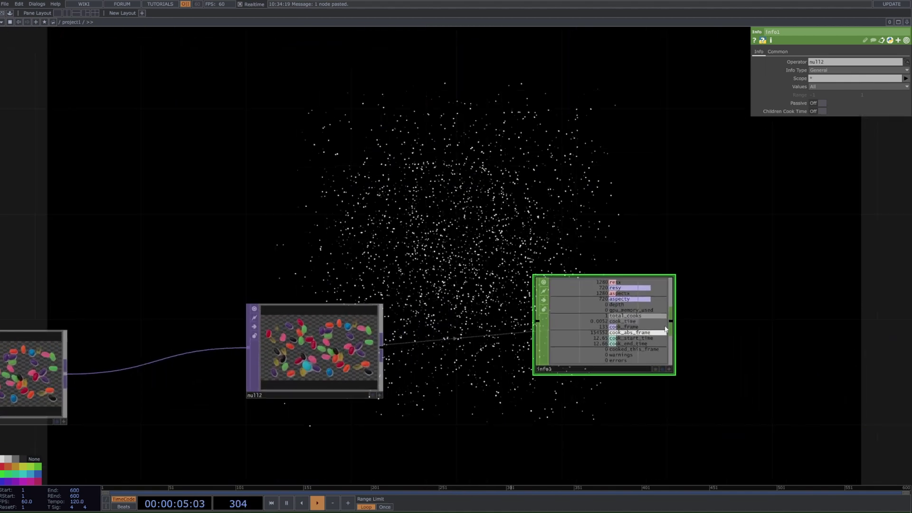
pyautogui.scroll(-5, 682, 341)
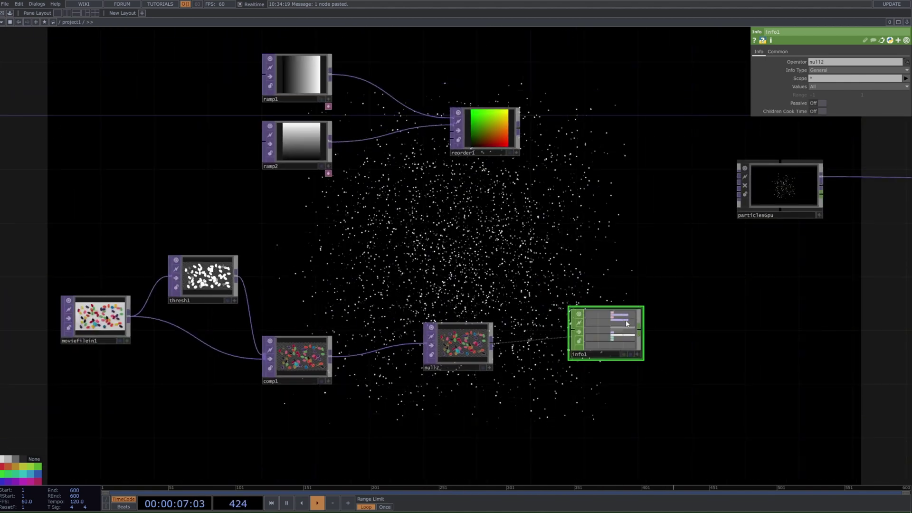
pyautogui.moveTo(378, 273); pyautogui.dragTo(438, 270)
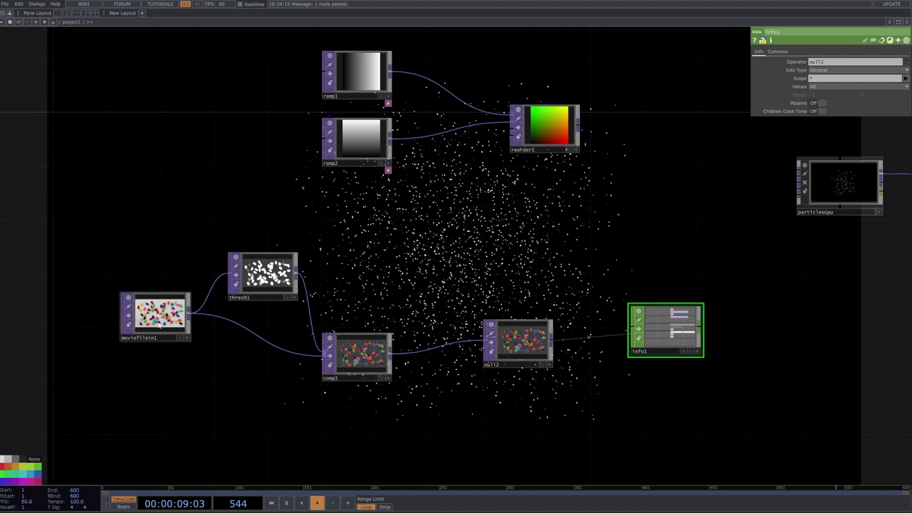
pyautogui.moveTo(522, 317); pyautogui.dragTo(522, 291)
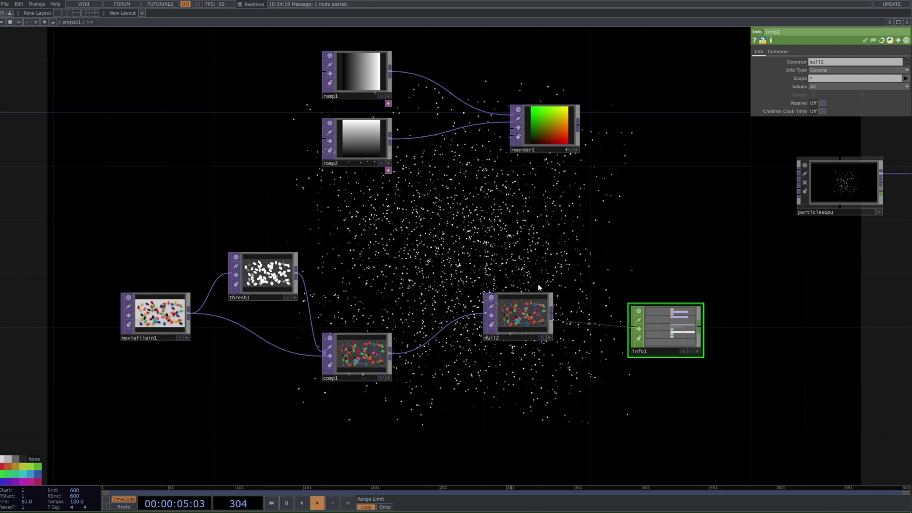
# Step: Wire null12 into reorder1's fourth input and move ramp1 and ramp2 aside
pyautogui.click(551, 311)
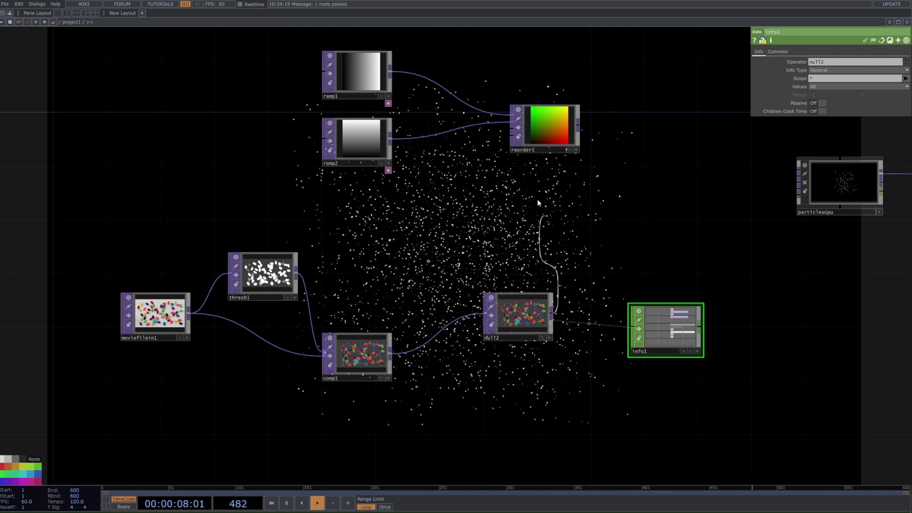
pyautogui.click(512, 132)
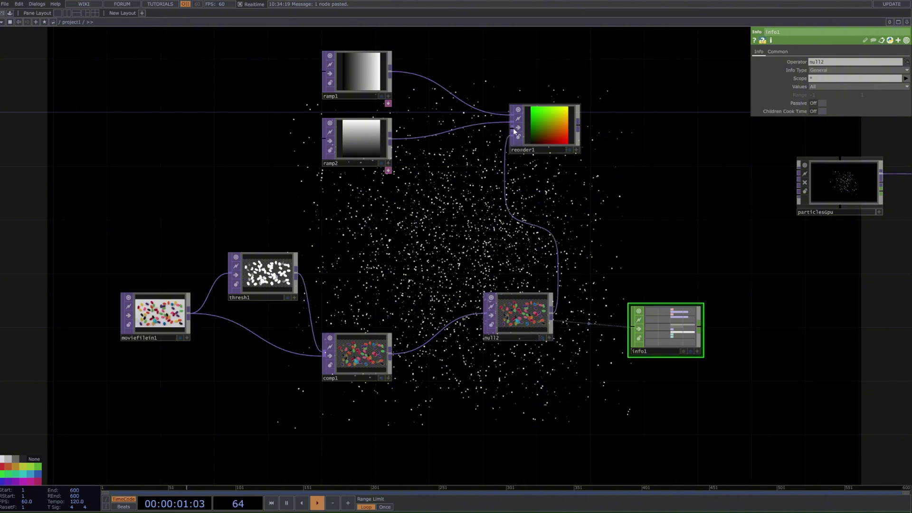
pyautogui.moveTo(497, 135); pyautogui.dragTo(507, 199)
pyautogui.moveTo(418, 266); pyautogui.dragTo(310, 81, button='right')
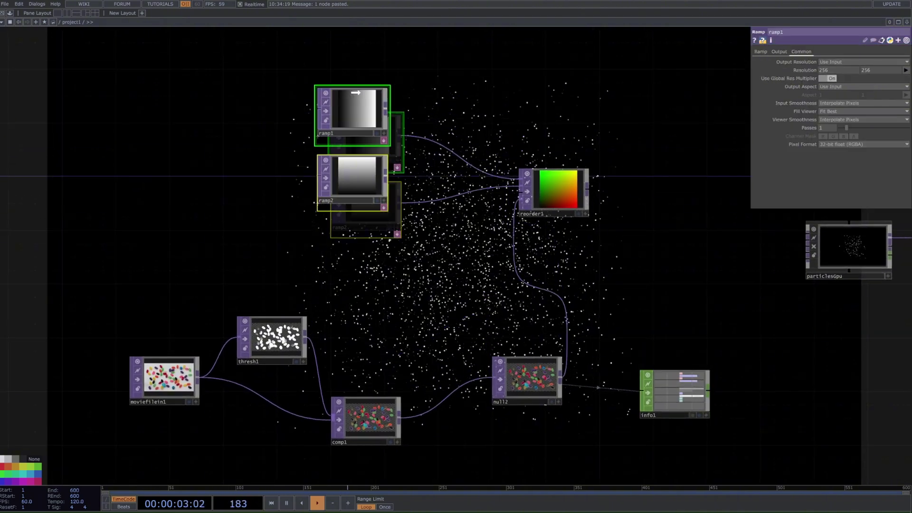
pyautogui.moveTo(365, 137); pyautogui.dragTo(353, 90)
# Step: Set reorder1's Output Alpha to Input 4
pyautogui.click(562, 205)
pyautogui.click(836, 86)
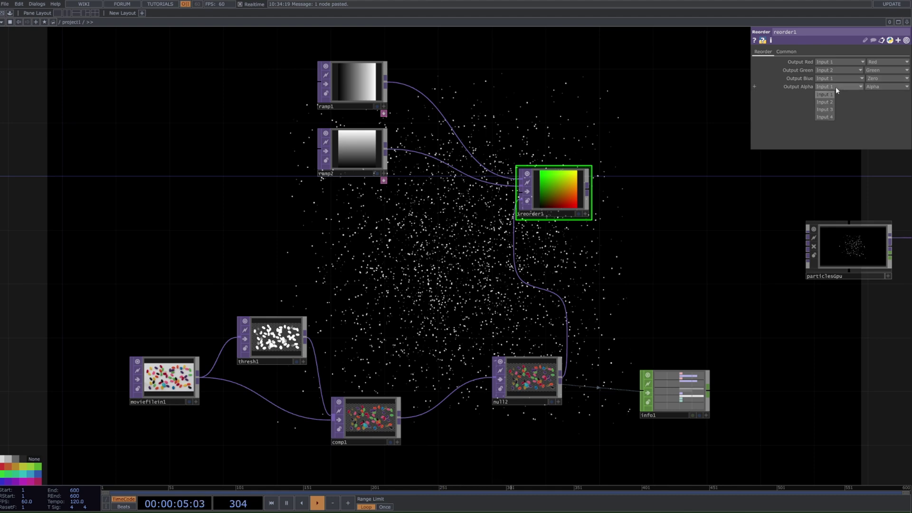
pyautogui.click(826, 117)
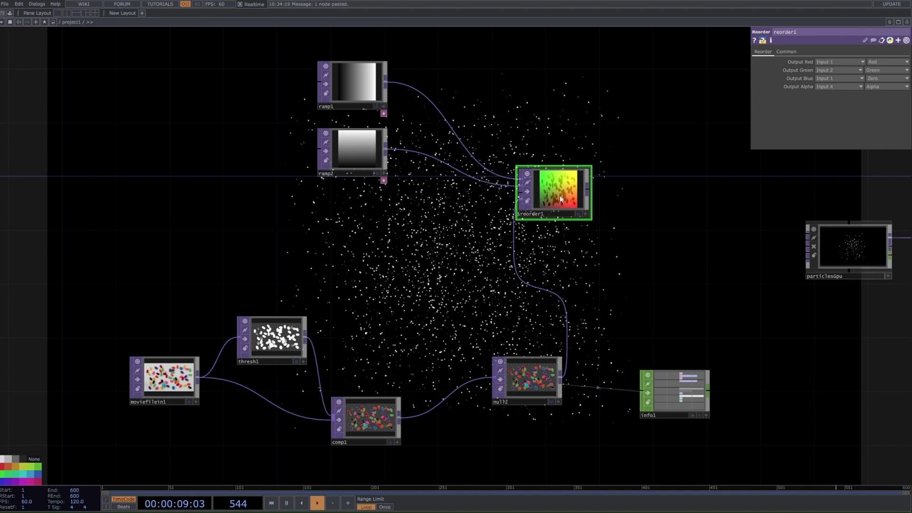
pyautogui.scroll(4, 564, 191)
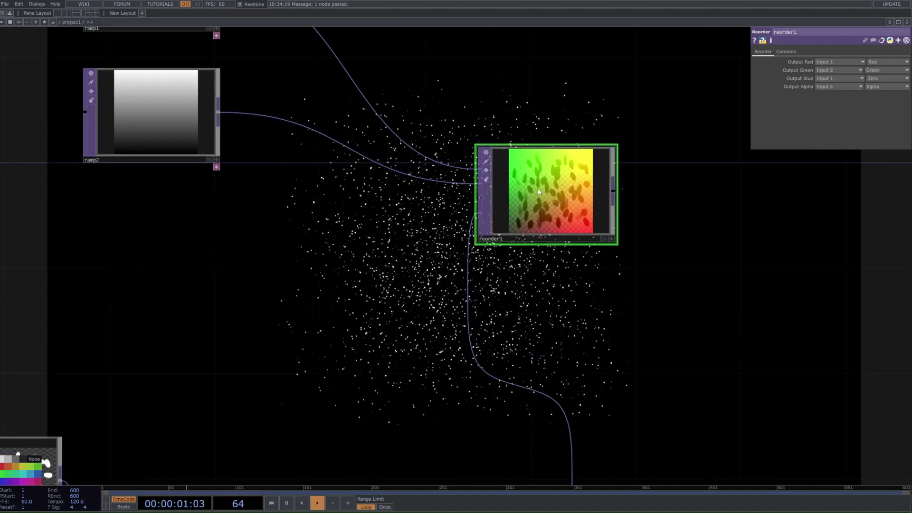
pyautogui.scroll(-6, 623, 214)
pyautogui.scroll(2, 533, 174)
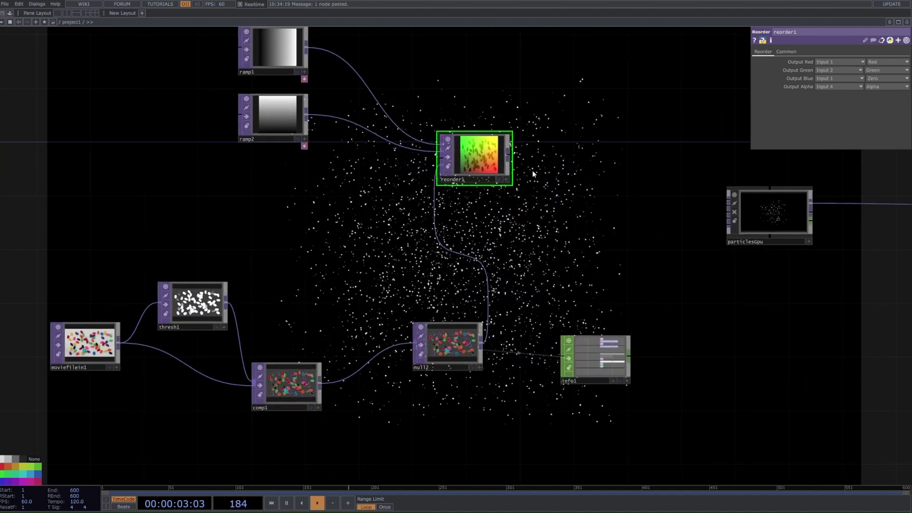
# Step: Add a Point Transform, pointtransform1, wired after reorder1
pyautogui.rightClick(511, 153)
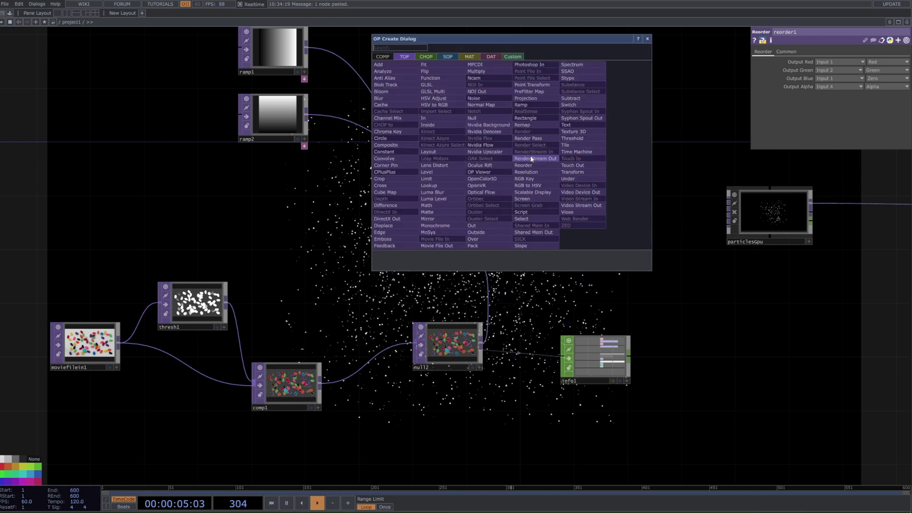
pyautogui.click(532, 85)
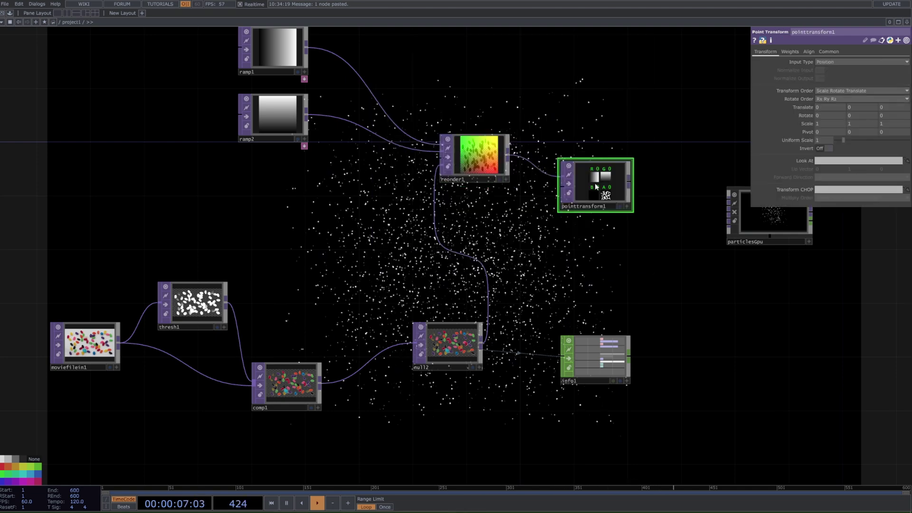
pyautogui.click(595, 196)
pyautogui.moveTo(677, 241); pyautogui.dragTo(526, 212)
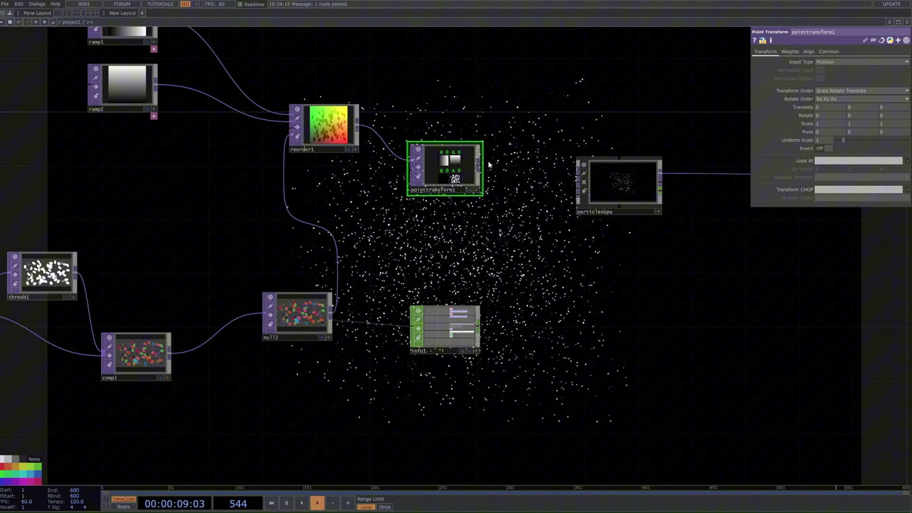
pyautogui.moveTo(535, 152); pyautogui.dragTo(618, 144)
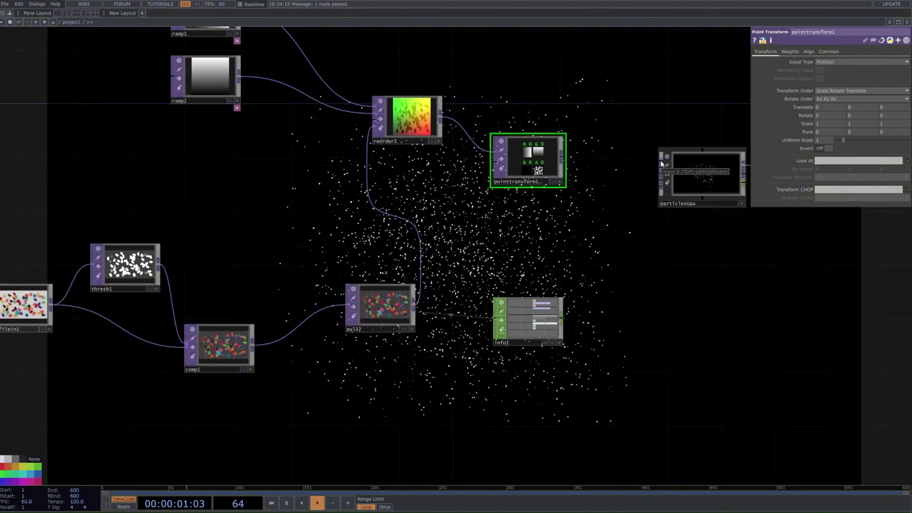
pyautogui.scroll(3, 661, 164)
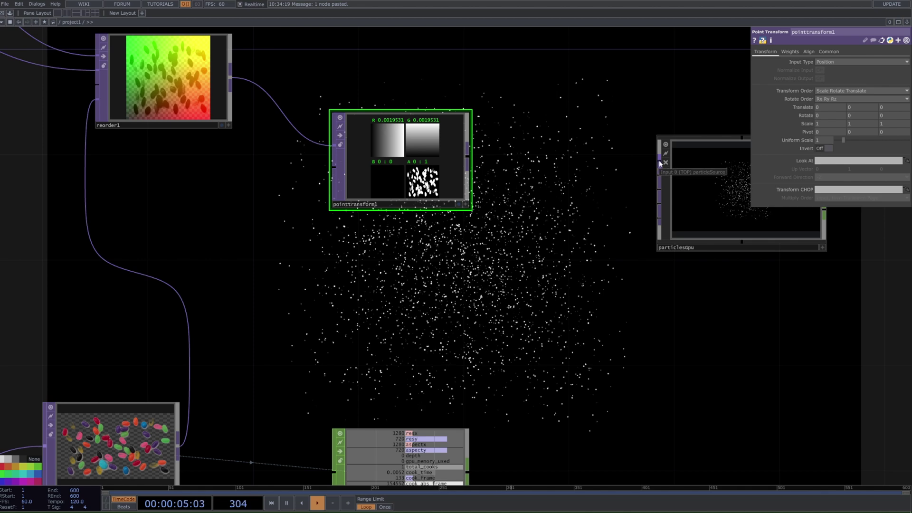
pyautogui.scroll(-3, 539, 224)
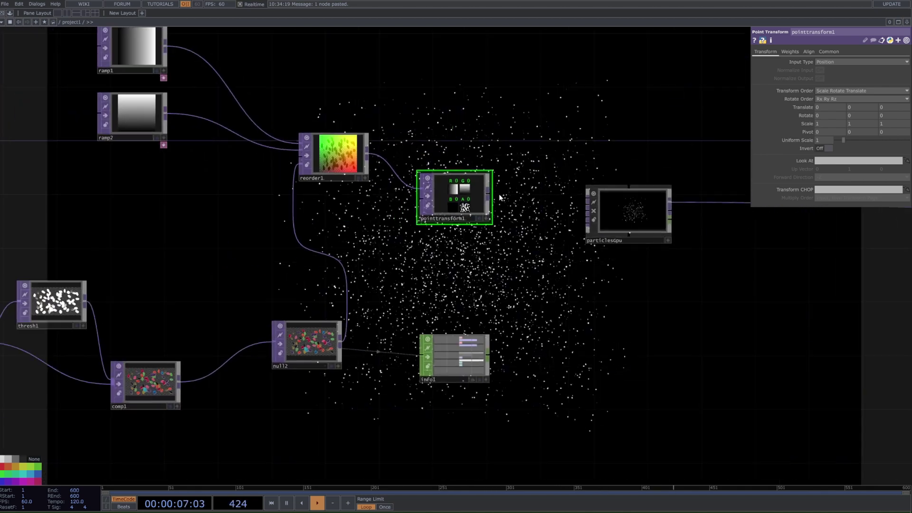
# Step: Connect pointtransform1's output to particlesGpu's particle source input
pyautogui.moveTo(499, 191); pyautogui.dragTo(600, 196)
pyautogui.moveTo(615, 196); pyautogui.dragTo(498, 204, button='middle')
pyautogui.moveTo(473, 276); pyautogui.dragTo(530, 317, button='middle')
pyautogui.click(581, 284)
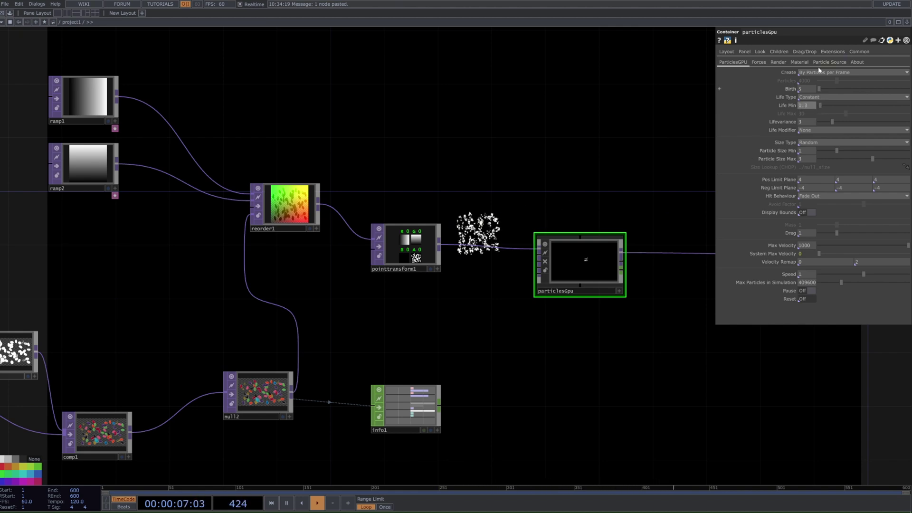
# Step: Enter 100 as particlesGpu's Birth value
pyautogui.write('10')
pyautogui.press('Return')
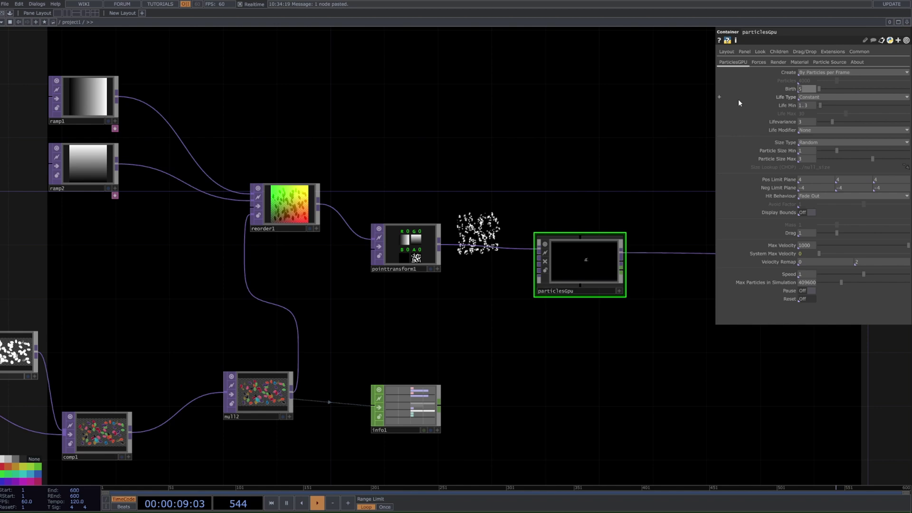
pyautogui.write('00')
pyautogui.press('Return')
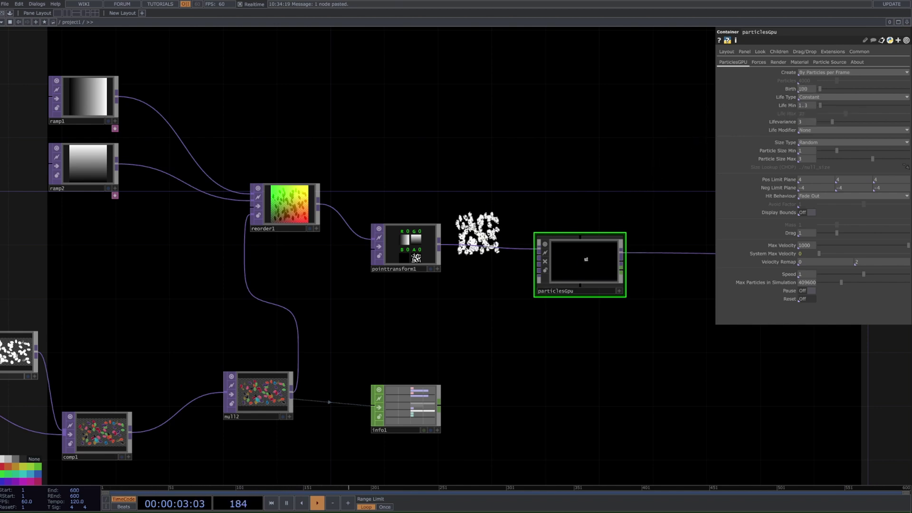
pyautogui.moveTo(506, 257); pyautogui.dragTo(489, 268)
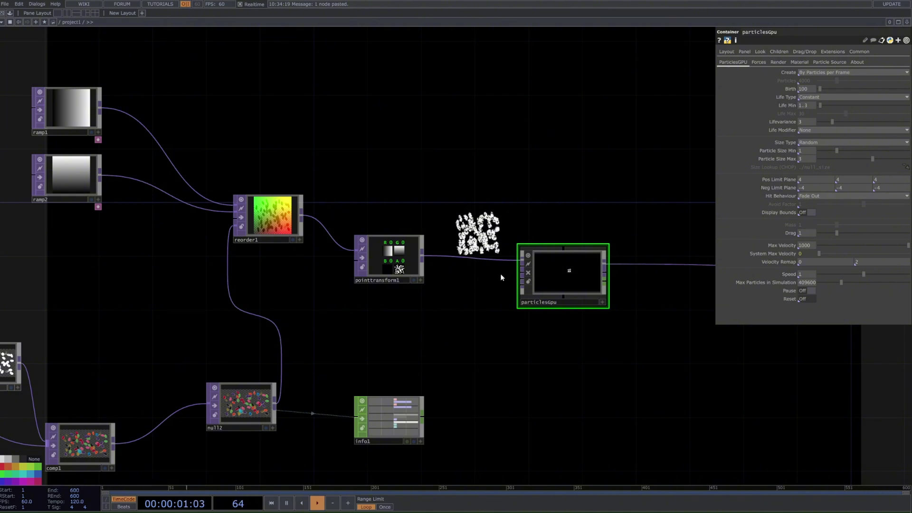
# Step: Wire null12 into particlesGpu's second input, particleSourceColor
pyautogui.moveTo(405, 276); pyautogui.dragTo(418, 236)
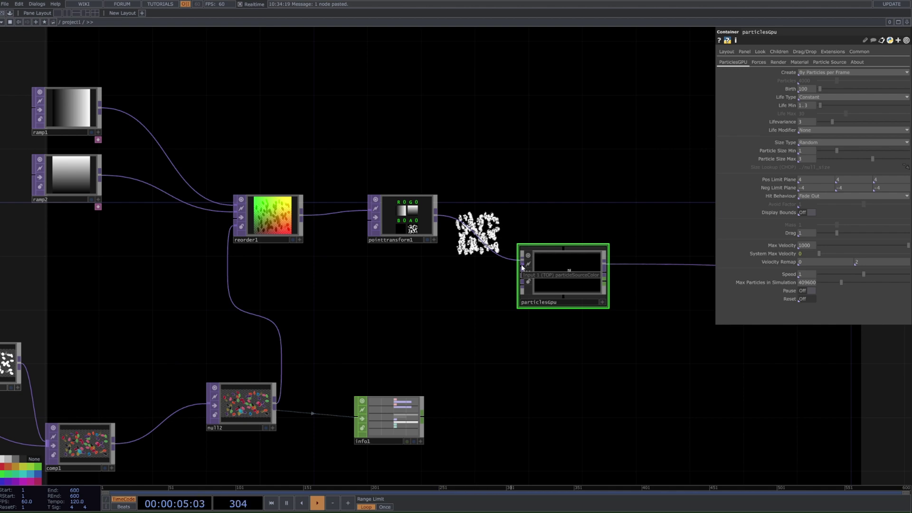
pyautogui.moveTo(275, 402); pyautogui.dragTo(509, 267)
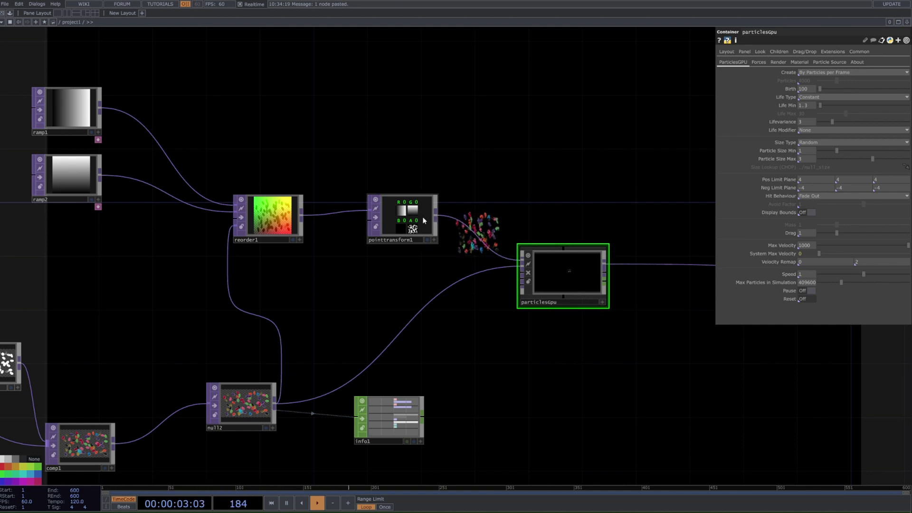
pyautogui.click(386, 224)
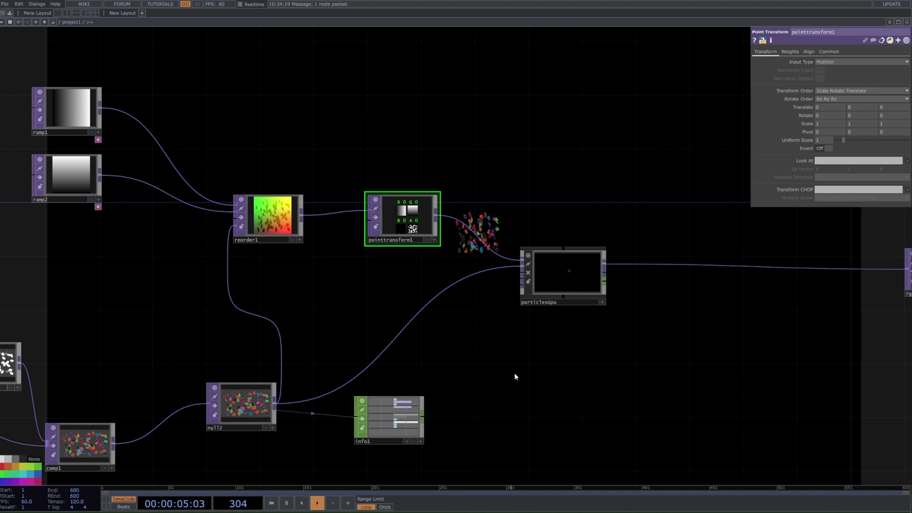
# Step: Turn on info1's Viewer Active so its resx 1280 and resy 720 channels are usable
pyautogui.scroll(5, 464, 379)
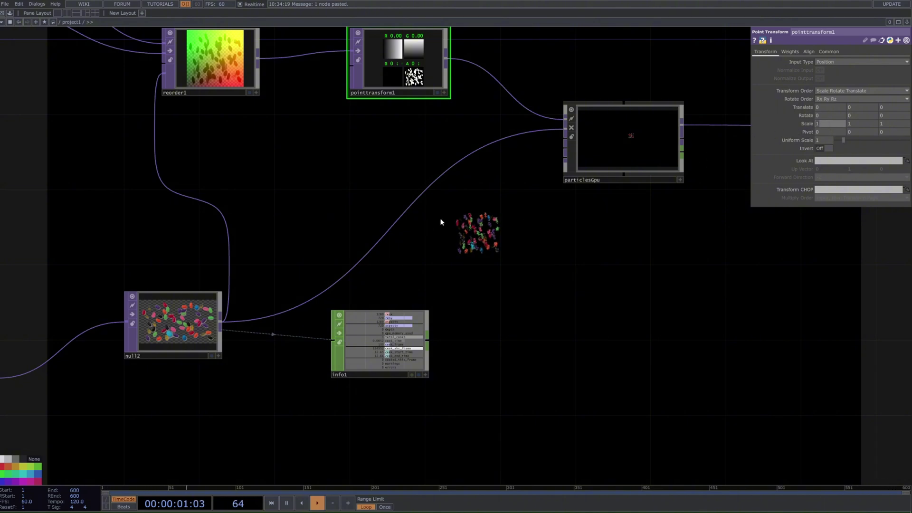
pyautogui.scroll(6, 429, 360)
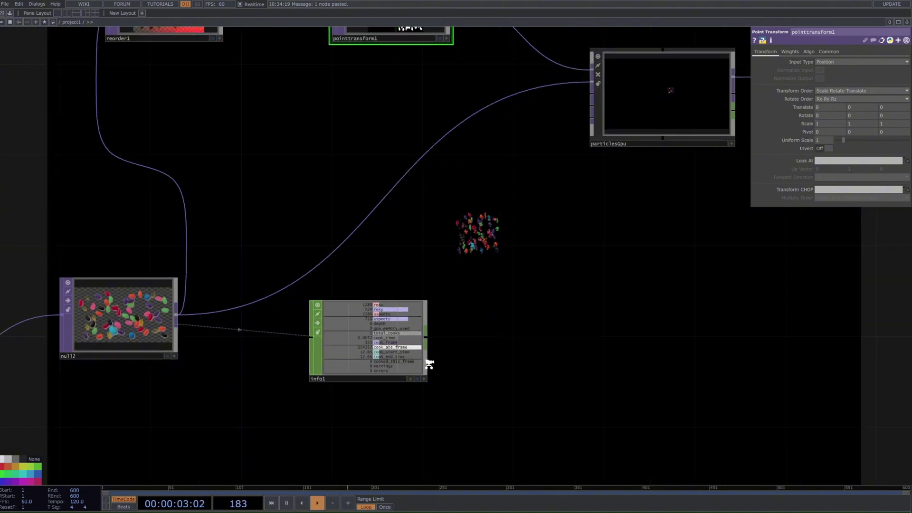
pyautogui.click(373, 241)
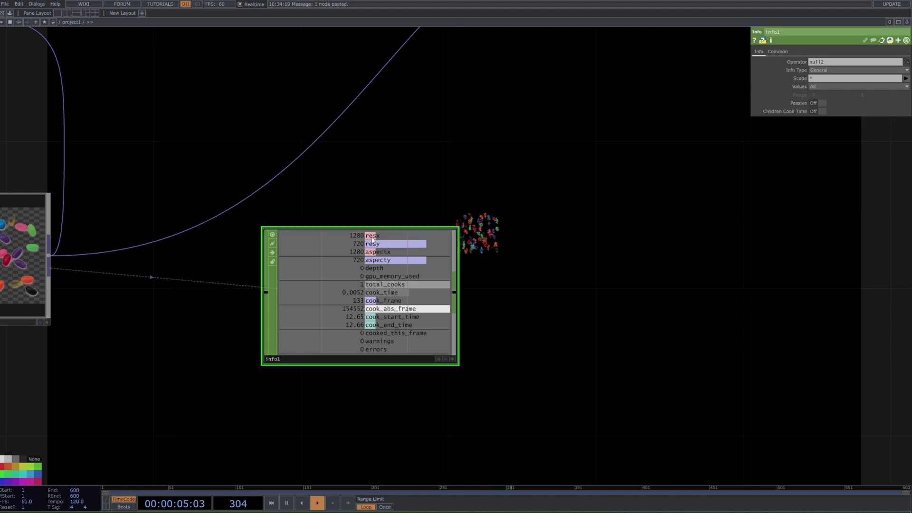
pyautogui.scroll(-6, 503, 315)
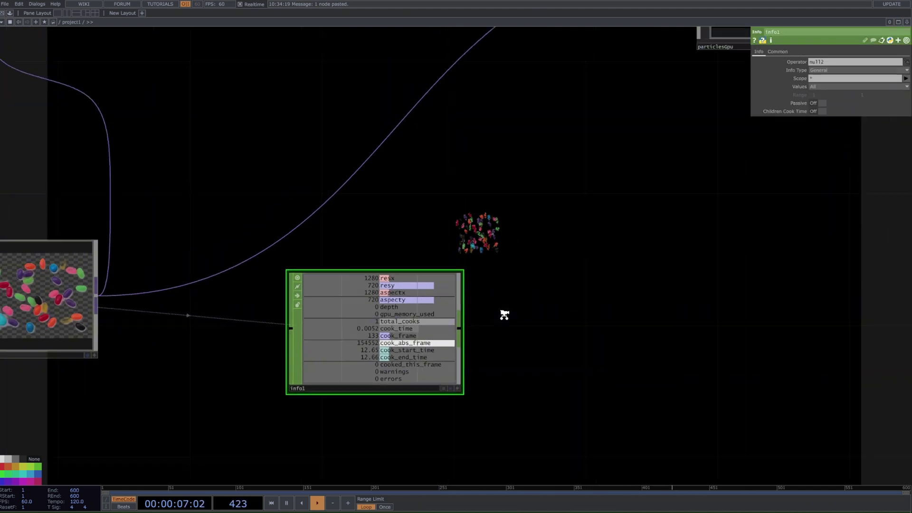
pyautogui.click(470, 61)
pyautogui.scroll(6, 485, 279)
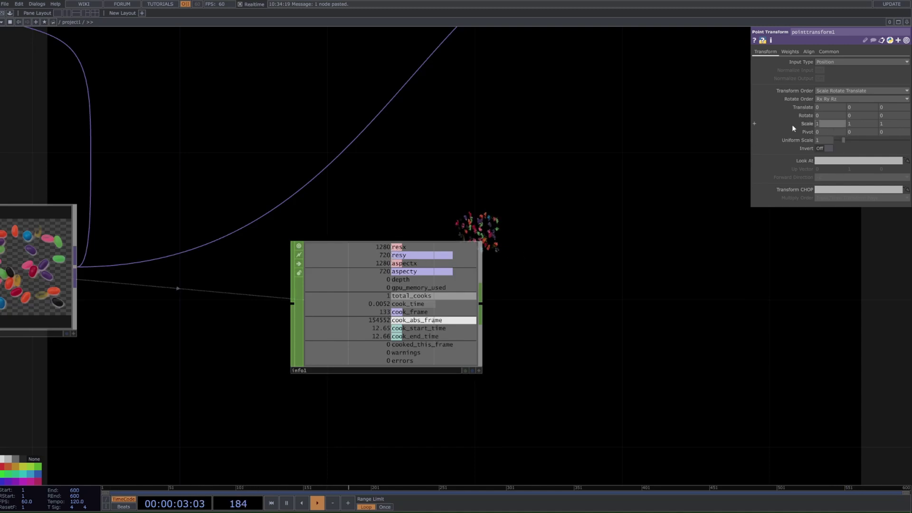
pyautogui.scroll(-6, 503, 342)
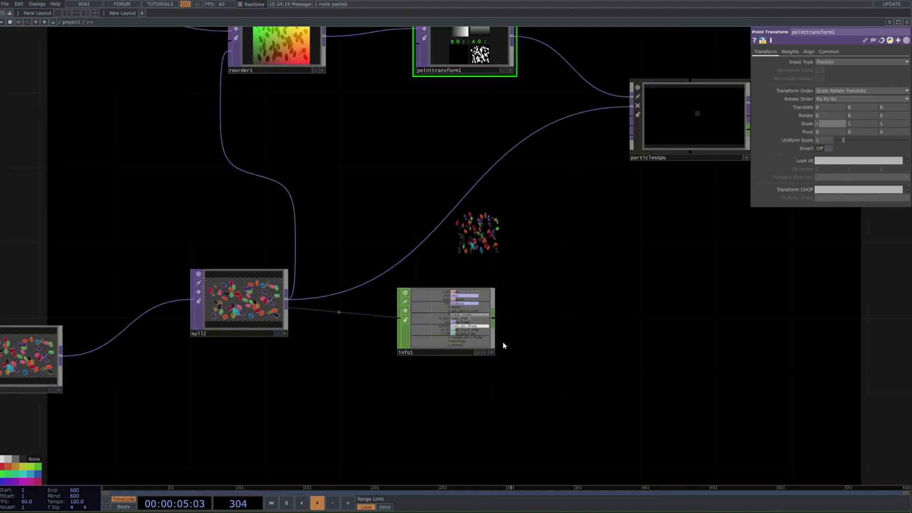
pyautogui.scroll(6, 500, 349)
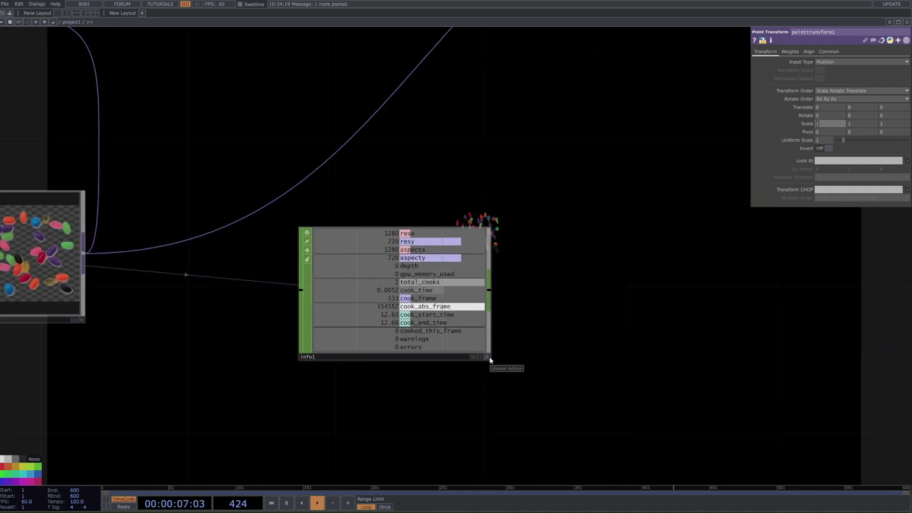
pyautogui.click(489, 358)
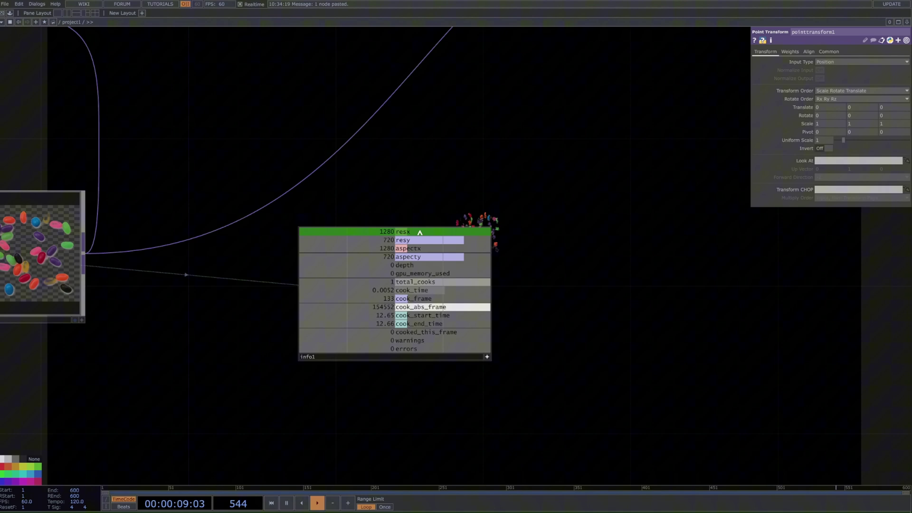
# Step: Drag info1's resx onto pointtransform1's Scale as a CHOP Reference
pyautogui.moveTo(420, 232); pyautogui.dragTo(836, 125)
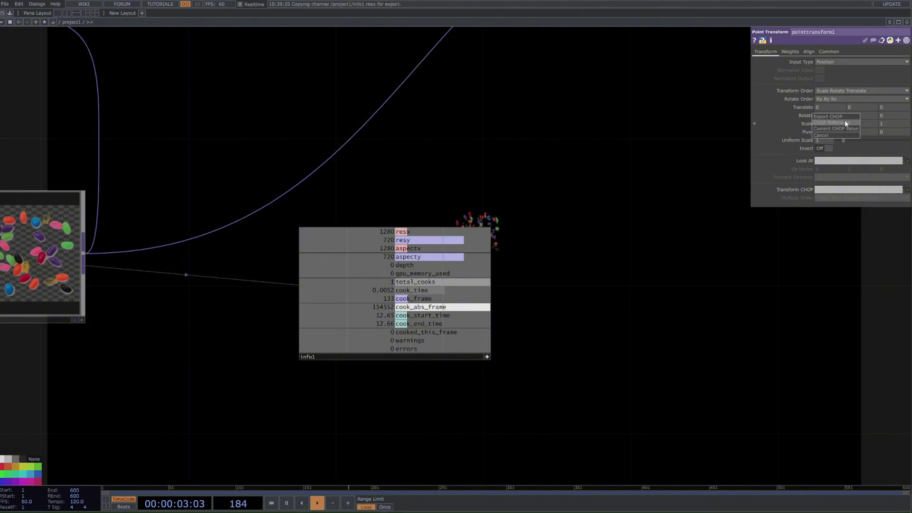
pyautogui.click(842, 121)
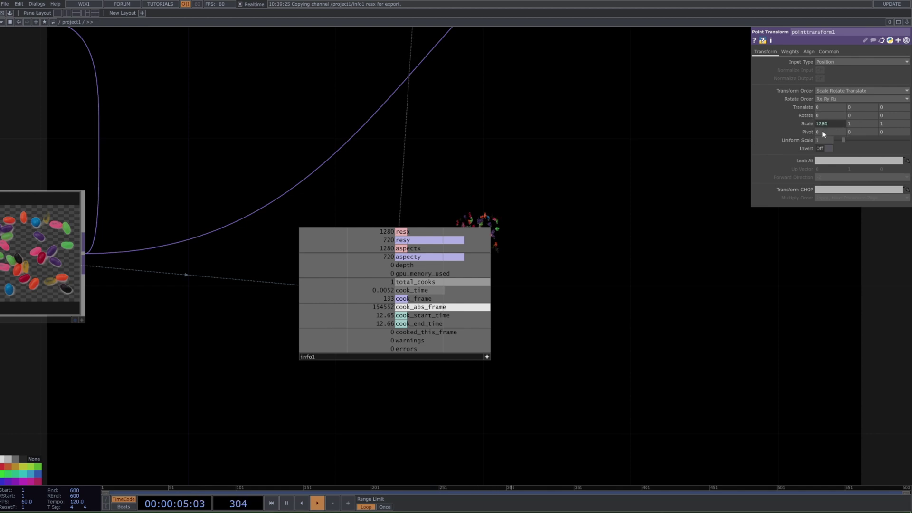
pyautogui.moveTo(838, 166); pyautogui.dragTo(681, 236)
pyautogui.click(807, 123)
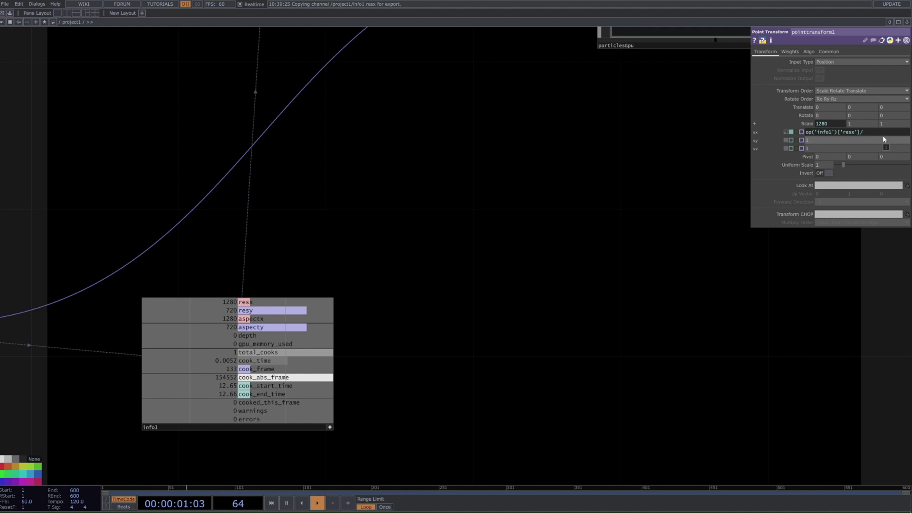
# Step: Make Scale X op('info1')['resx']/op('info1')['resy'], evaluating to 1.777778
pyautogui.hotkey('ctrl', 'shift', 'Left')
pyautogui.hotkey('ctrl', 'shift', 'Left')
pyautogui.hotkey('ctrl', 'shift', 'Left')
pyautogui.hotkey('ctrl', 'c')
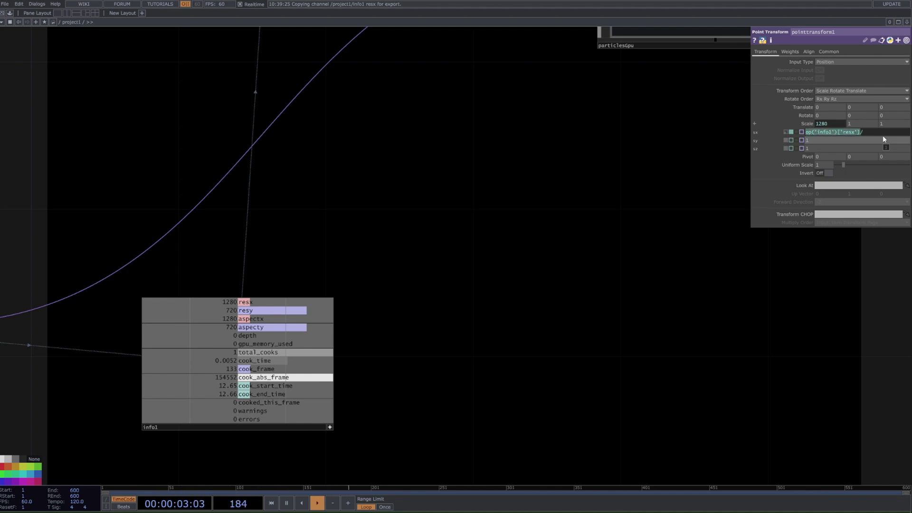
pyautogui.press('Right')
pyautogui.write('/')
pyautogui.hotkey('ctrl', 'v')
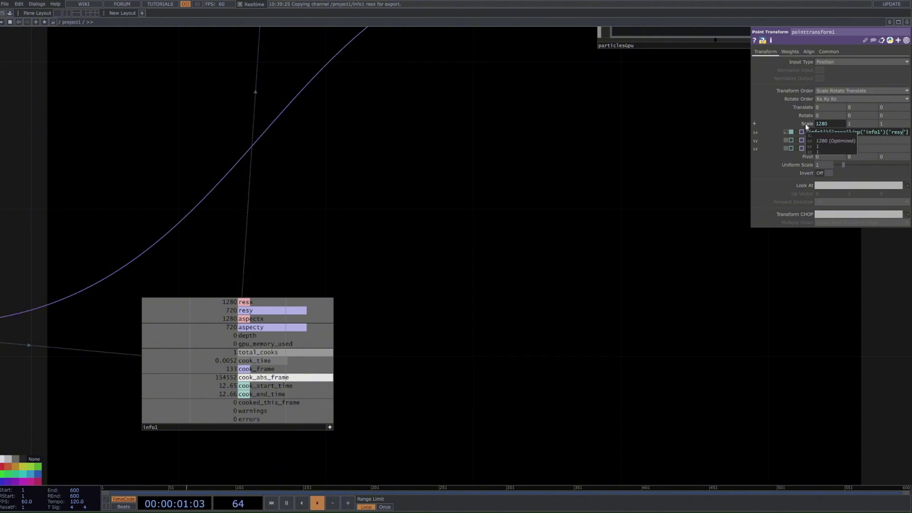
pyautogui.moveTo(851, 132); pyautogui.dragTo(791, 136)
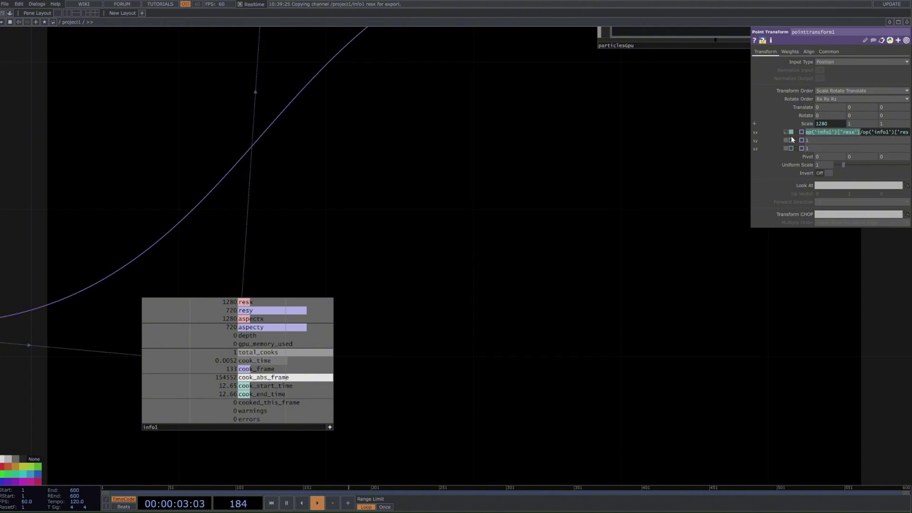
pyautogui.click(862, 132)
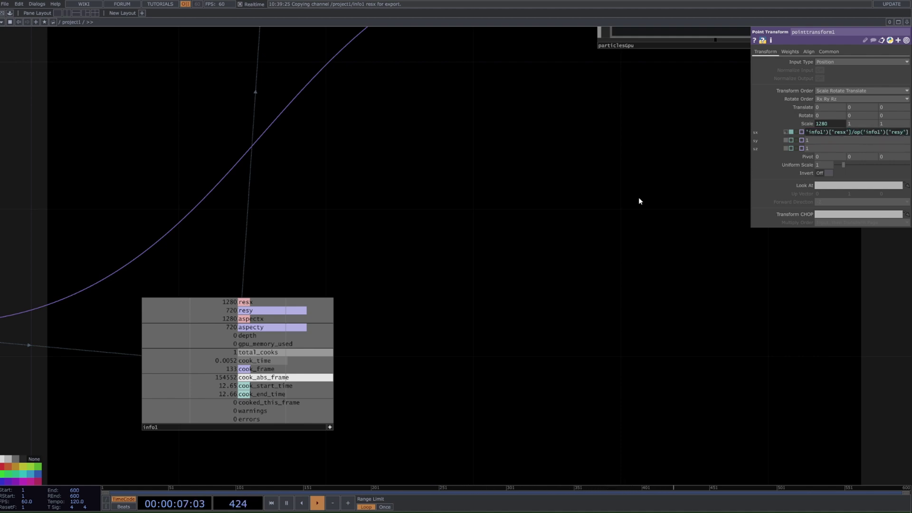
pyautogui.press('Return')
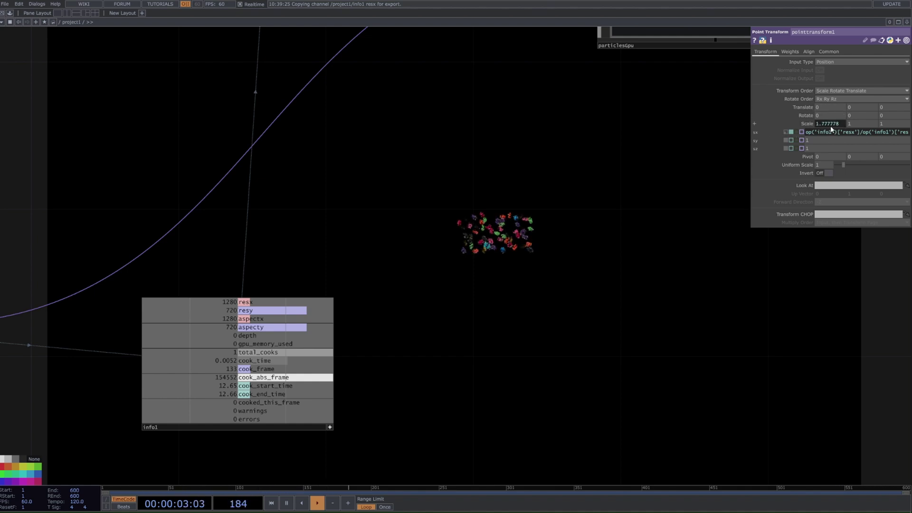
pyautogui.click(806, 125)
pyautogui.scroll(-3, 637, 210)
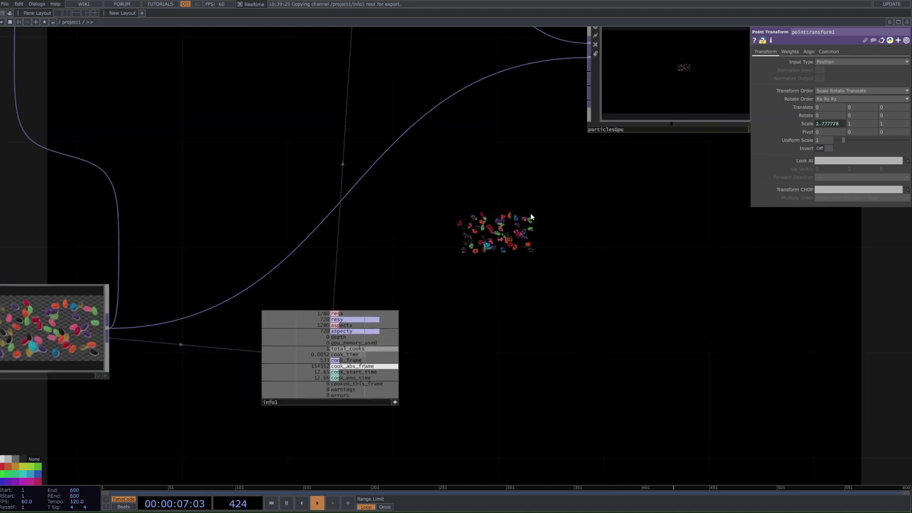
pyautogui.scroll(-4, 530, 217)
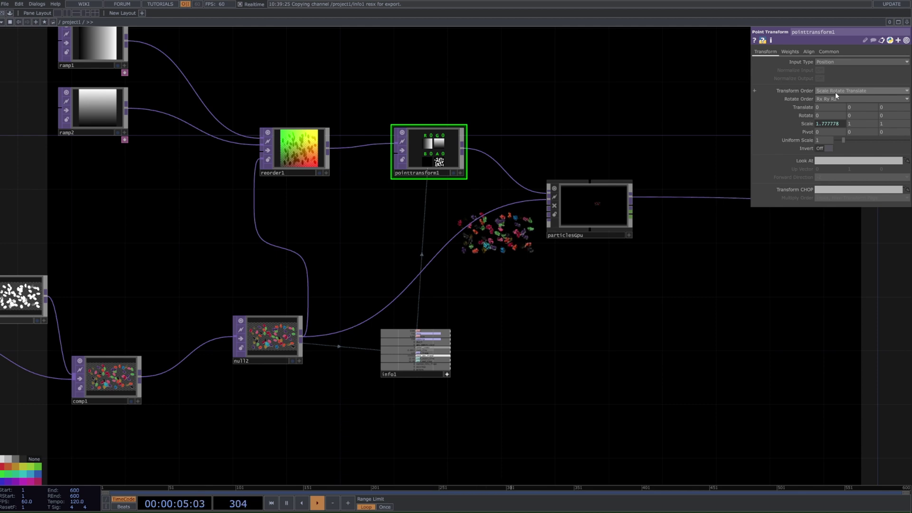
# Step: Set pointtransform1's Transform Order to Translate Scale Rotate and nudge Uniform Scale slightly up
pyautogui.click(835, 92)
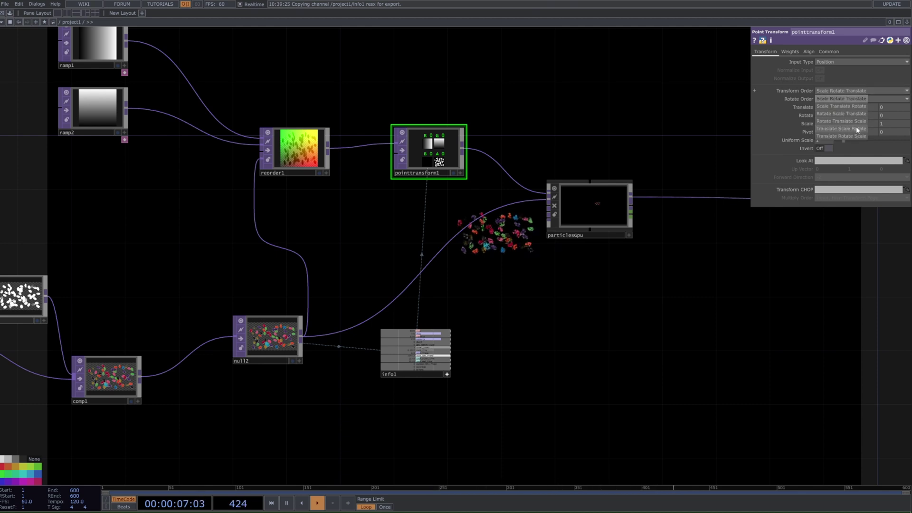
pyautogui.click(855, 128)
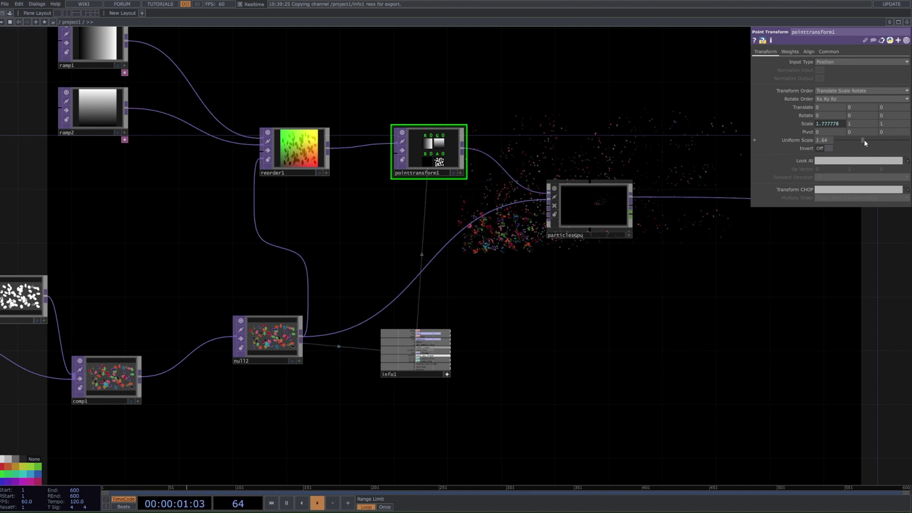
pyautogui.moveTo(864, 140); pyautogui.dragTo(864, 139)
# Step: Offset the particles by setting Translate X and Y to -0.5
pyautogui.scroll(3, 526, 130)
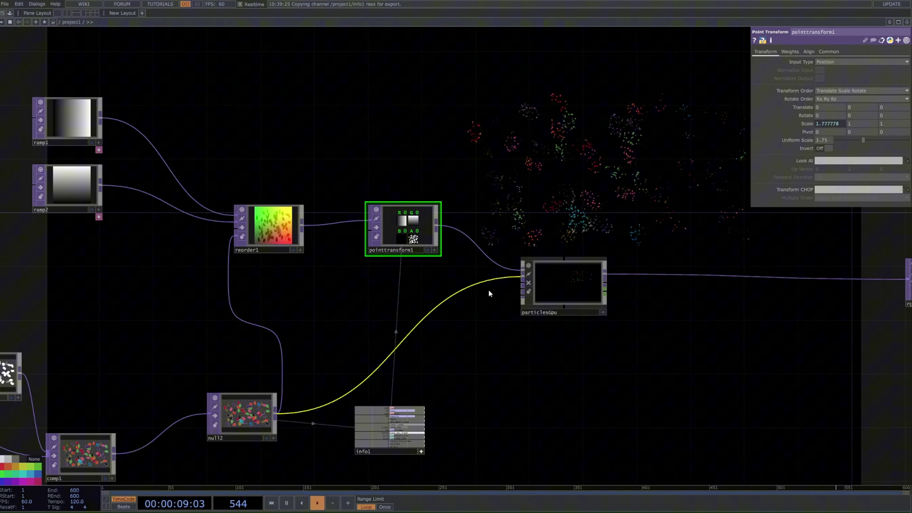
pyautogui.scroll(2, 488, 245)
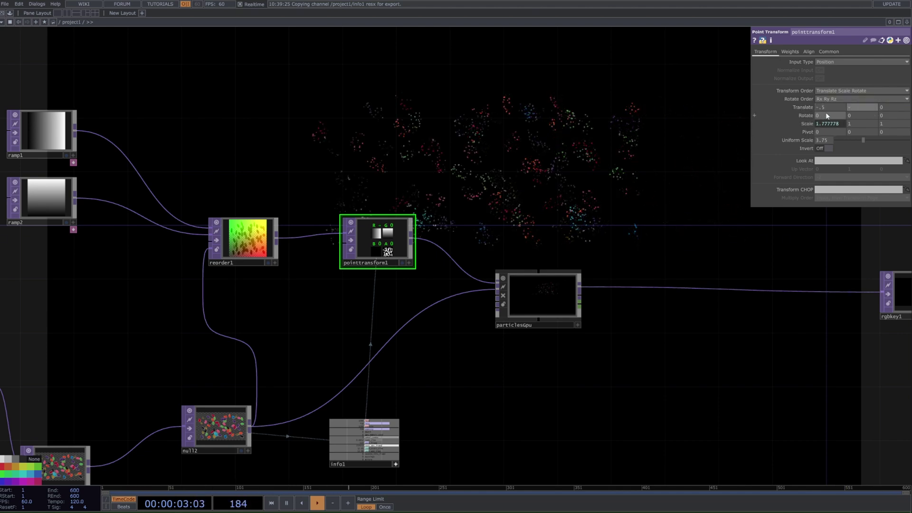
pyautogui.write('.5')
pyautogui.press('Return')
pyautogui.scroll(-2, 644, 220)
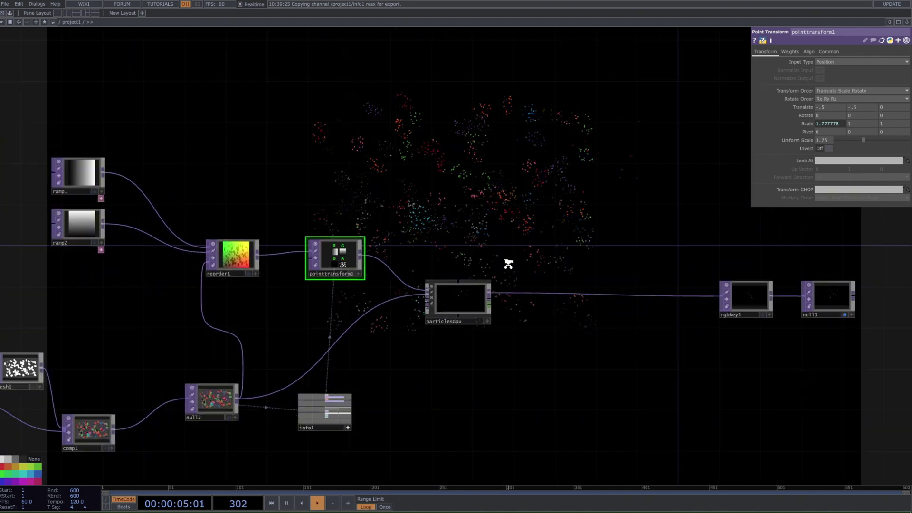
pyautogui.scroll(-3, 508, 264)
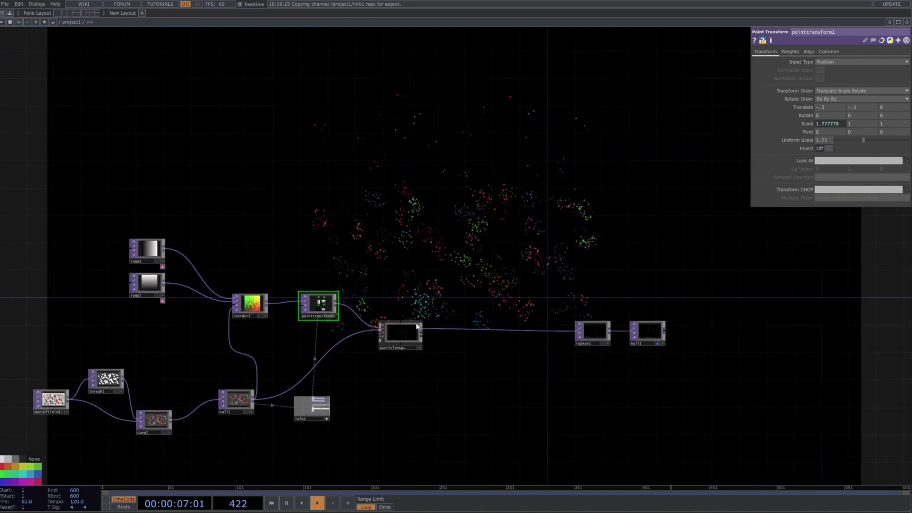
# Step: Raise particlesGpu's Birth rate to 100000, passing through an interim 10000
pyautogui.click(417, 326)
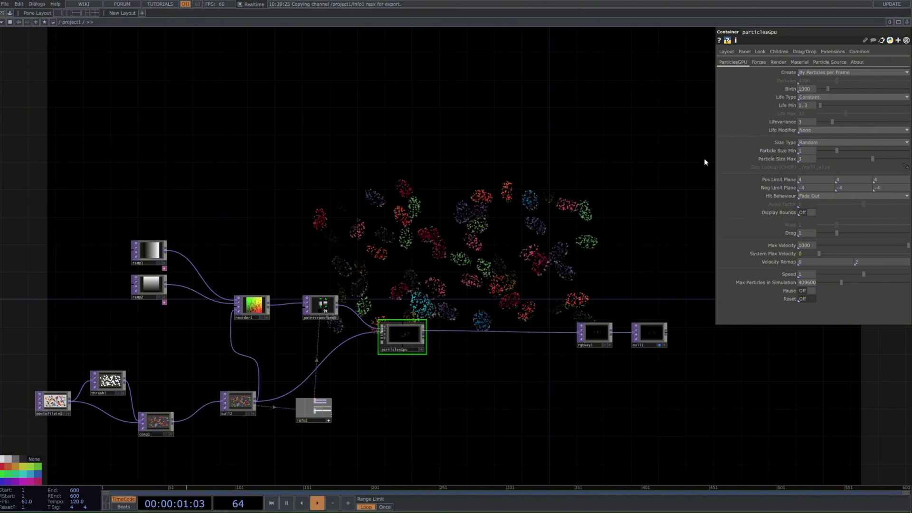
pyautogui.click(807, 89)
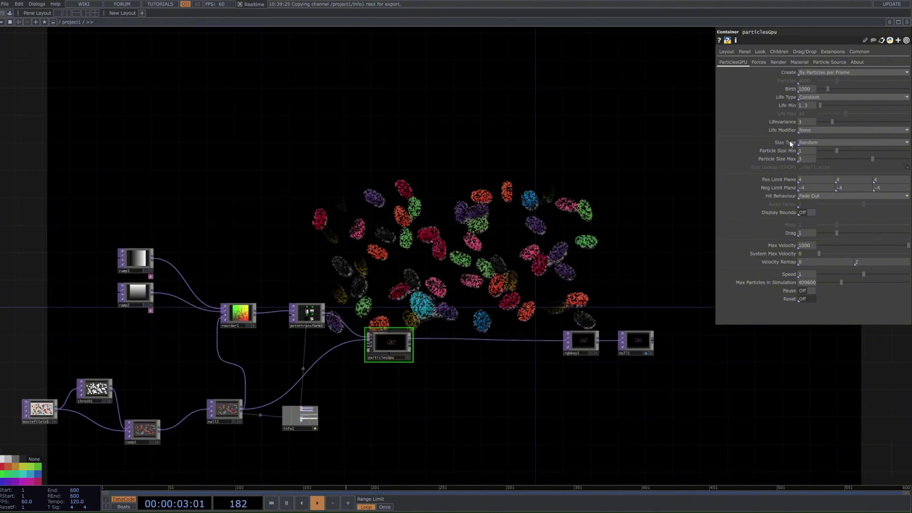
pyautogui.write('10000')
pyautogui.press('Return')
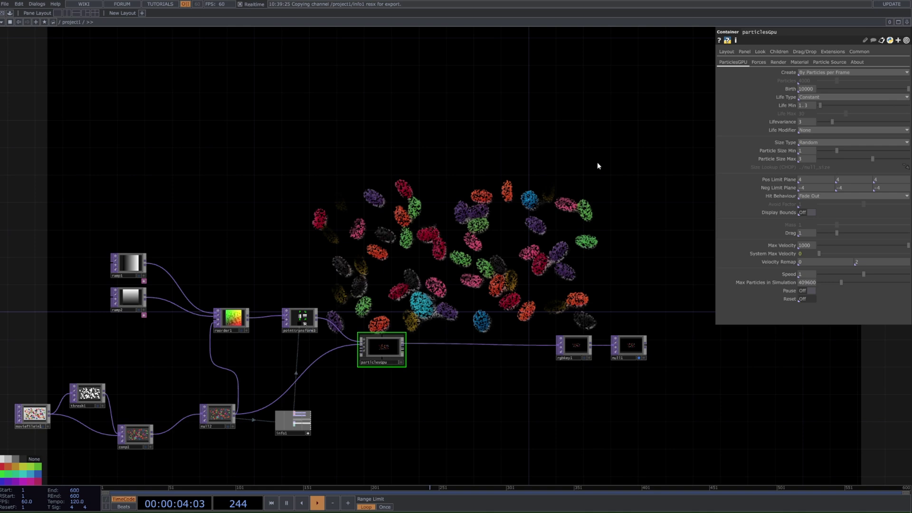
pyautogui.click(813, 89)
pyautogui.write('100000')
pyautogui.press('Return')
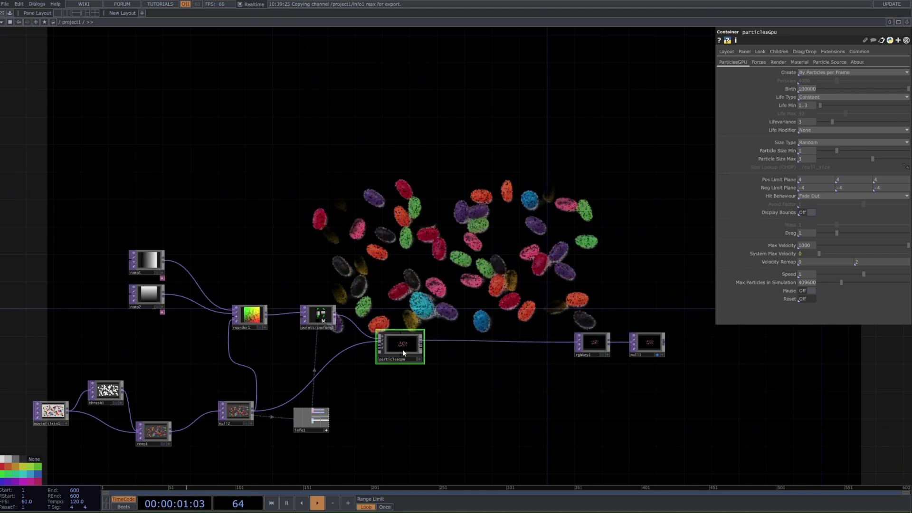
# Step: Tidy the node layout around particlesGpu and switch it to its panel view
pyautogui.moveTo(402, 349); pyautogui.dragTo(420, 351)
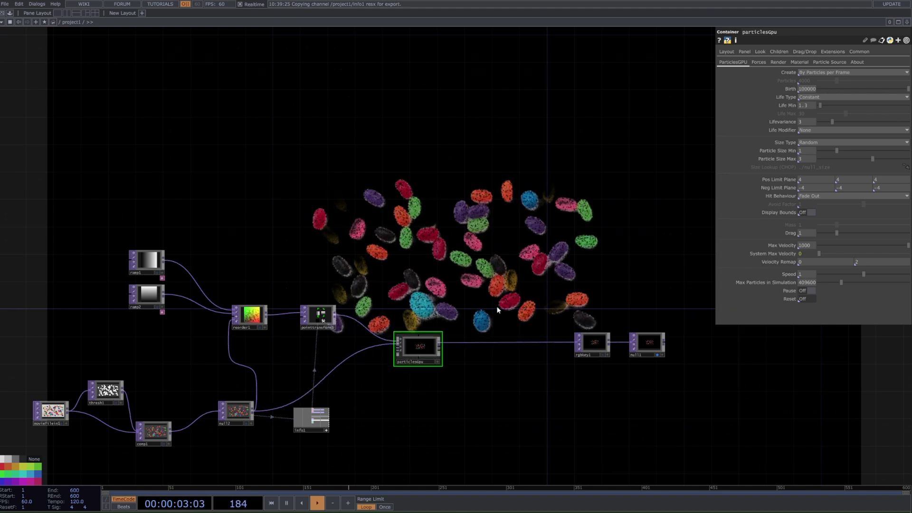
pyautogui.moveTo(497, 312); pyautogui.dragTo(418, 402)
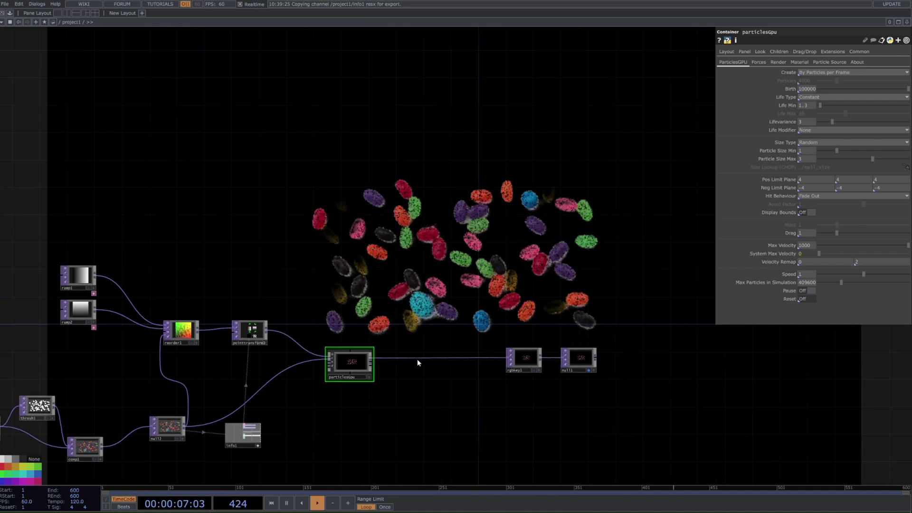
pyautogui.moveTo(417, 362); pyautogui.dragTo(441, 327)
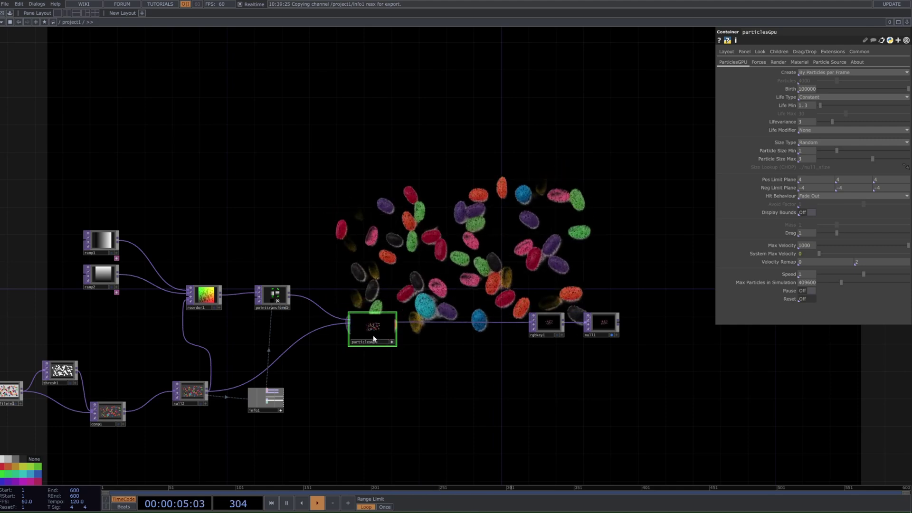
pyautogui.click(393, 343)
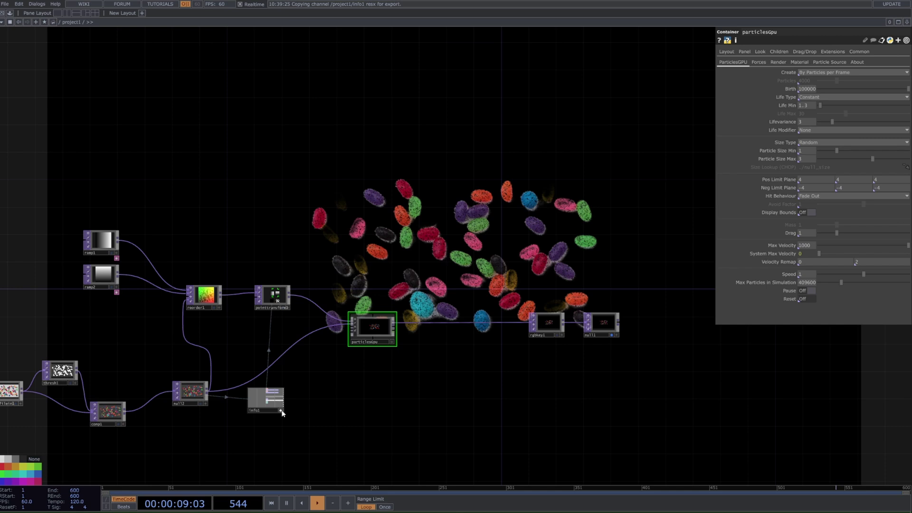
pyautogui.moveTo(275, 402); pyautogui.dragTo(281, 394)
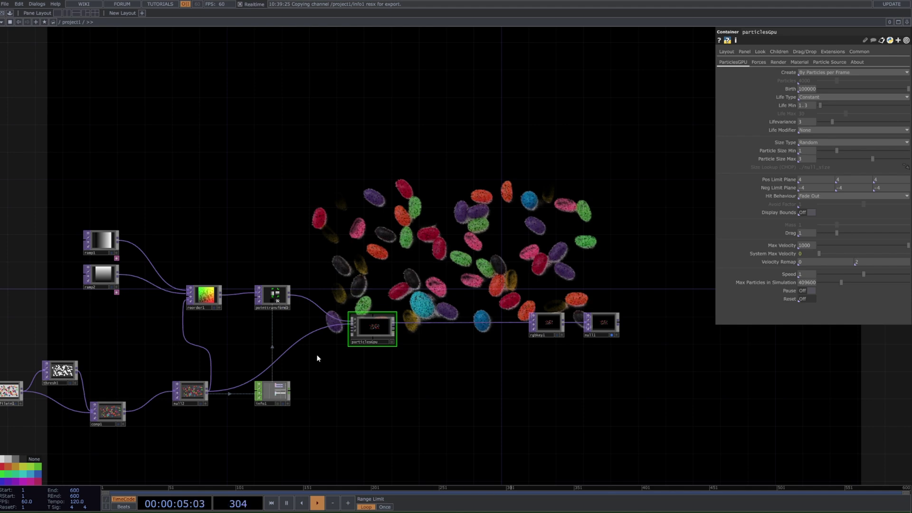
# Step: Move the nine source nodes up and left, then select the movie file input node
pyautogui.scroll(-10, 317, 358)
pyautogui.scroll(6, 427, 327)
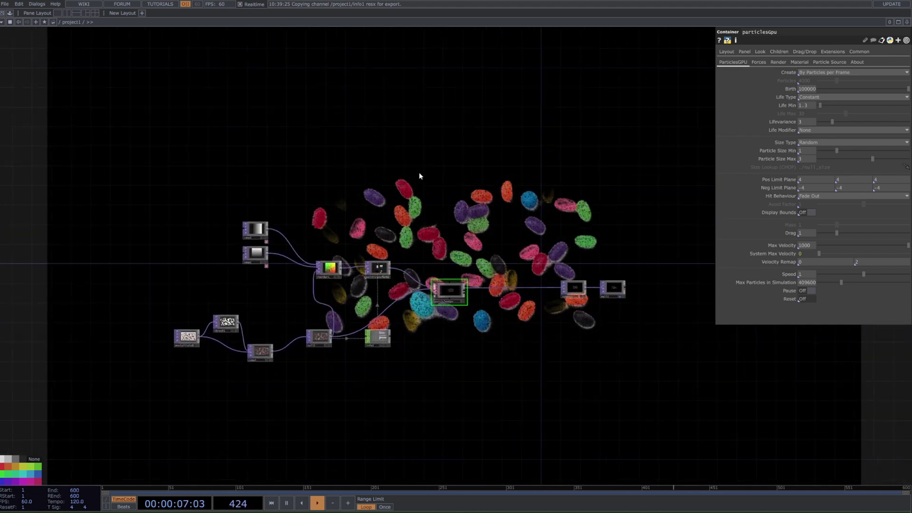
pyautogui.moveTo(421, 184); pyautogui.dragTo(181, 420, button='right')
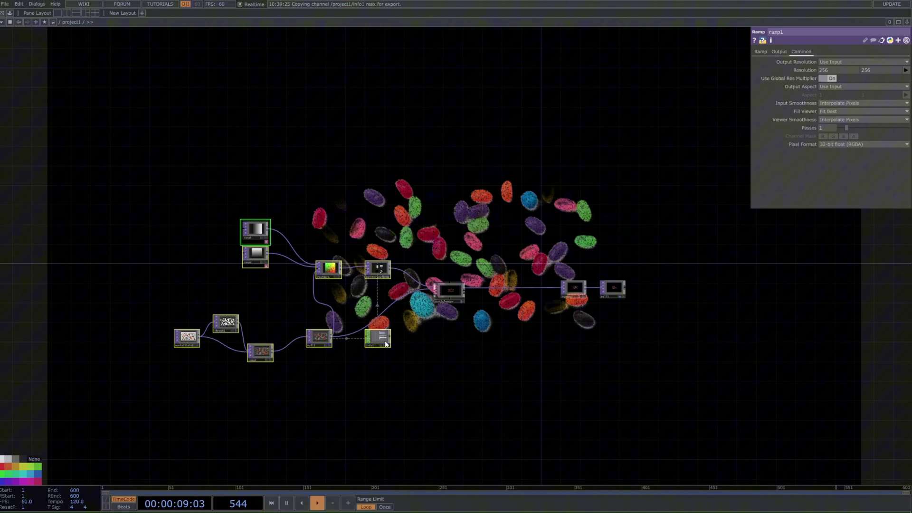
pyautogui.moveTo(387, 341); pyautogui.dragTo(264, 297)
pyautogui.moveTo(364, 346); pyautogui.dragTo(517, 346)
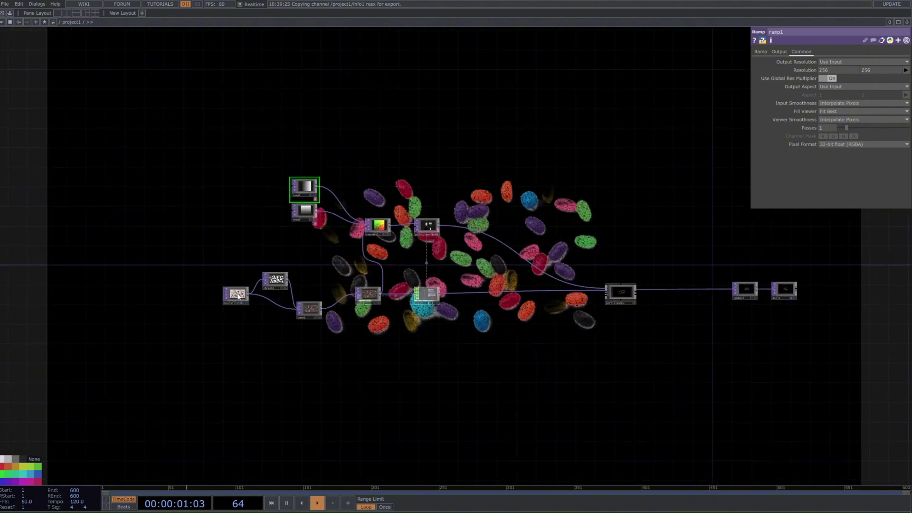
pyautogui.scroll(5, 263, 304)
pyautogui.click(263, 304)
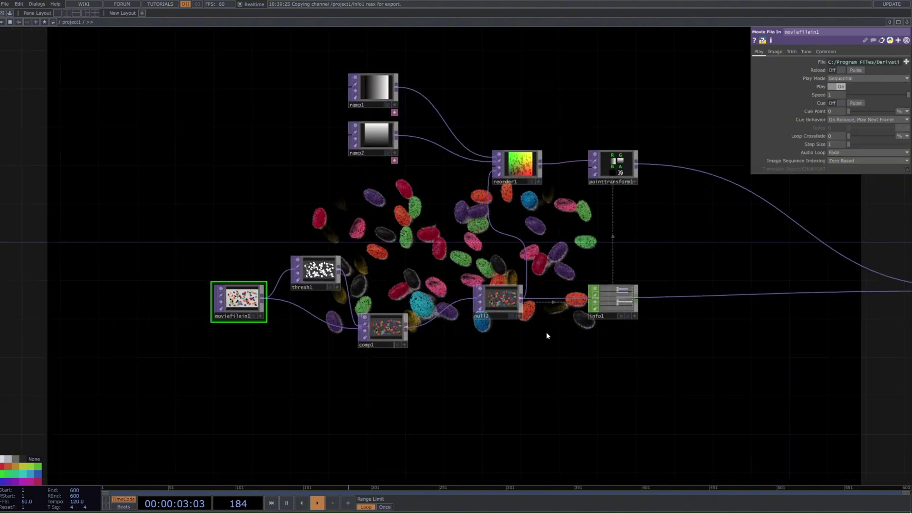
pyautogui.scroll(-3, 557, 341)
pyautogui.moveTo(646, 305); pyautogui.dragTo(601, 305)
pyautogui.scroll(3, 442, 303)
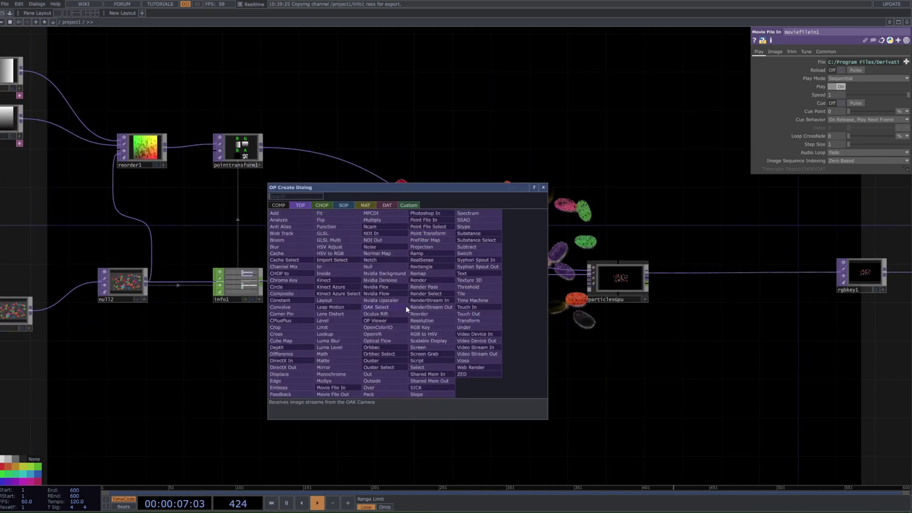
# Step: Add a Video Device In node at the lower left, using Streaming Camera with its preview stopped
pyautogui.press('Tab')
pyautogui.click(472, 334)
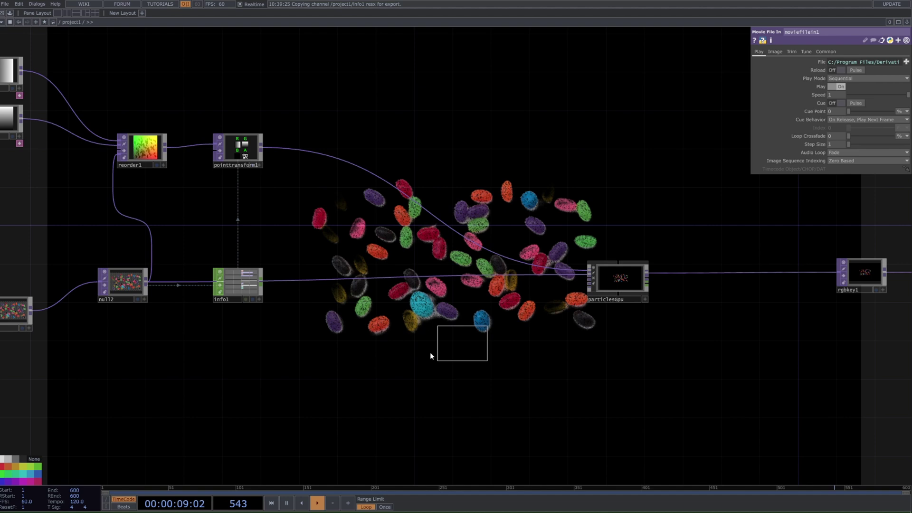
pyautogui.click(281, 370)
pyautogui.moveTo(281, 370); pyautogui.dragTo(251, 399)
pyautogui.click(846, 79)
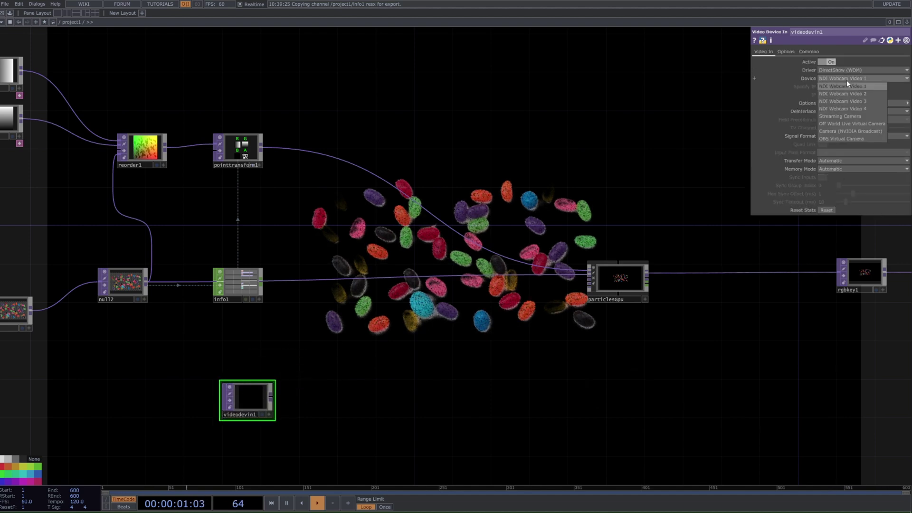
pyautogui.click(848, 116)
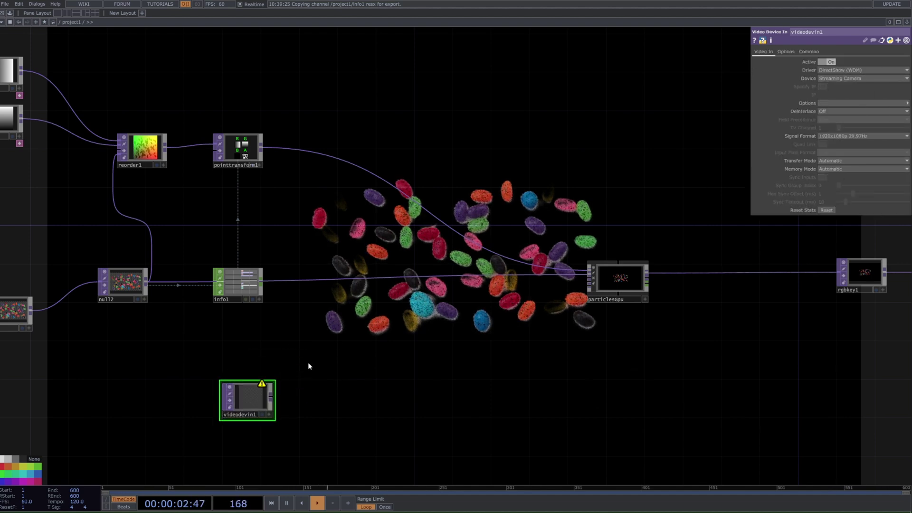
pyautogui.moveTo(226, 394); pyautogui.dragTo(168, 432)
pyautogui.click(172, 426)
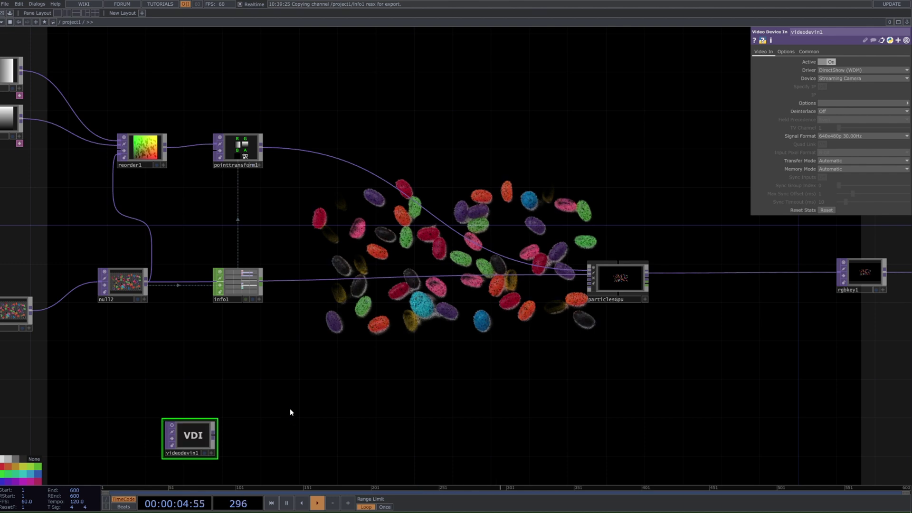
pyautogui.click(10, 18)
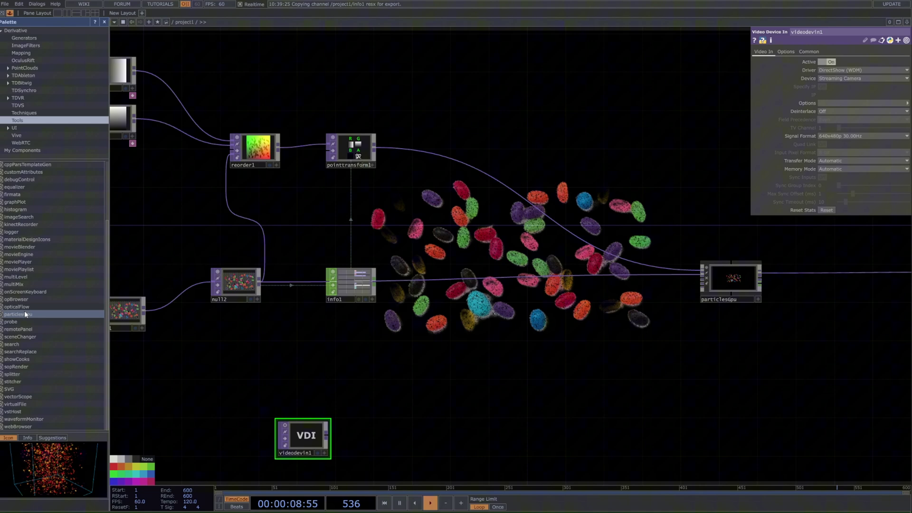
# Step: Drag the opticalFlow component from the Palette into the network
pyautogui.moveTo(17, 306); pyautogui.dragTo(403, 431)
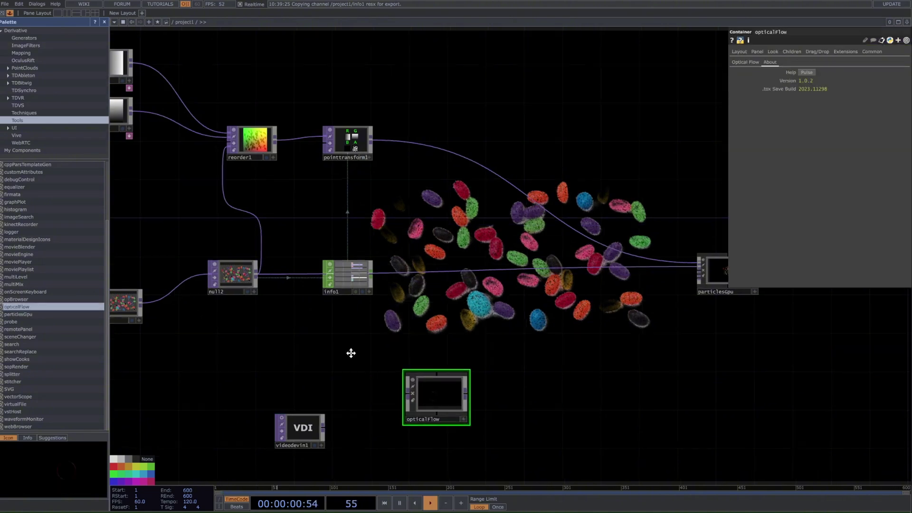
pyautogui.moveTo(350, 353); pyautogui.dragTo(334, 298)
pyautogui.click(104, 22)
pyautogui.scroll(2, 356, 363)
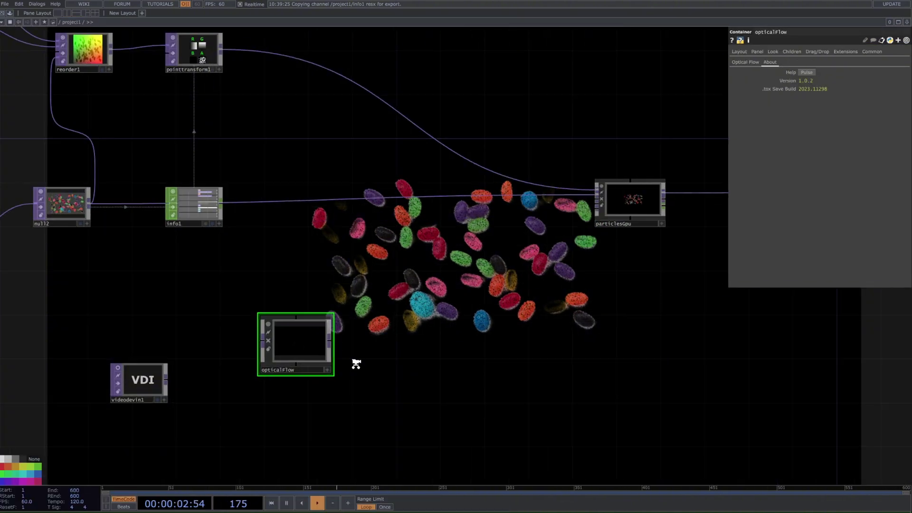
pyautogui.scroll(2, 356, 363)
pyautogui.scroll(5, 240, 338)
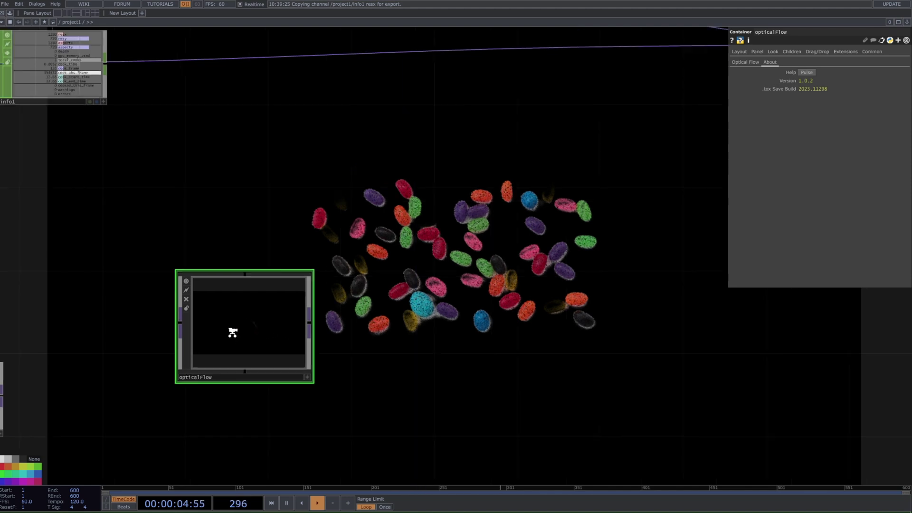
pyautogui.scroll(-10, 223, 289)
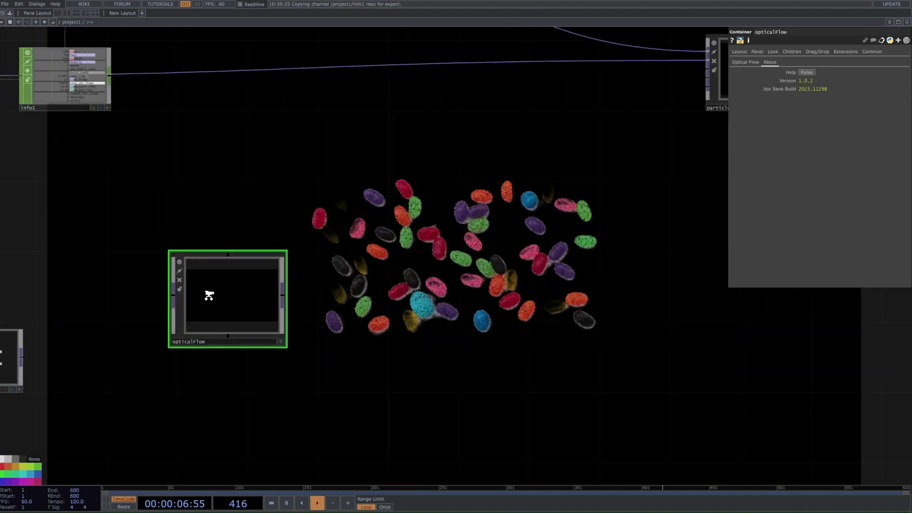
pyautogui.scroll(3, 209, 295)
# Step: Wire videodevin1 into opticalFlow, view its Optical Flow page, and feed its output into particlesGpu
pyautogui.moveTo(65, 340); pyautogui.dragTo(223, 292)
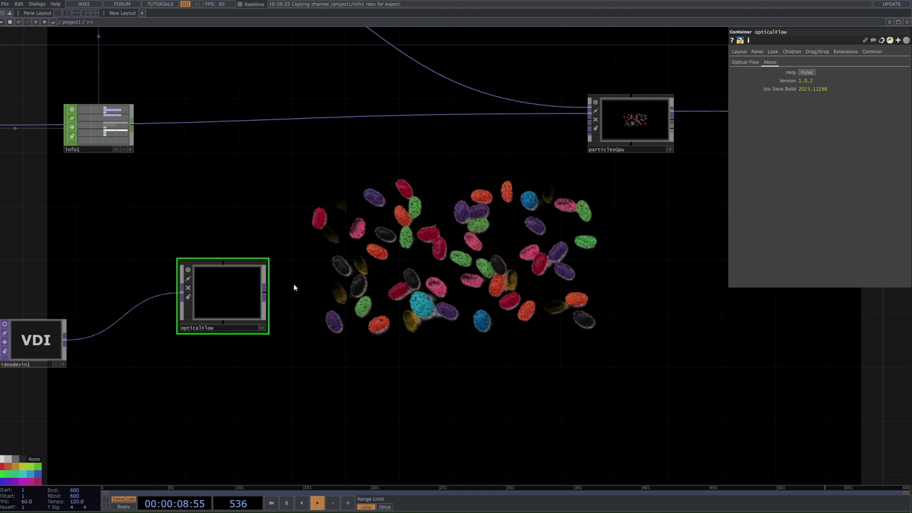
pyautogui.scroll(3, 242, 290)
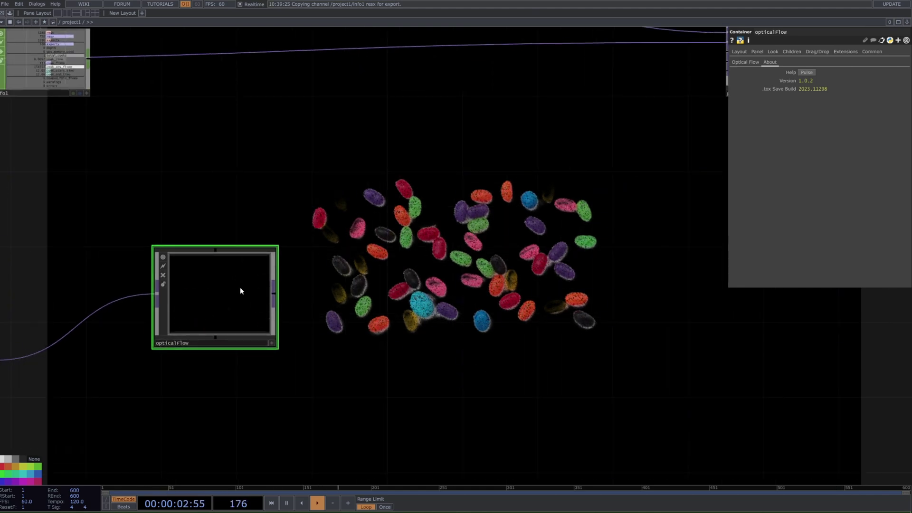
pyautogui.click(745, 62)
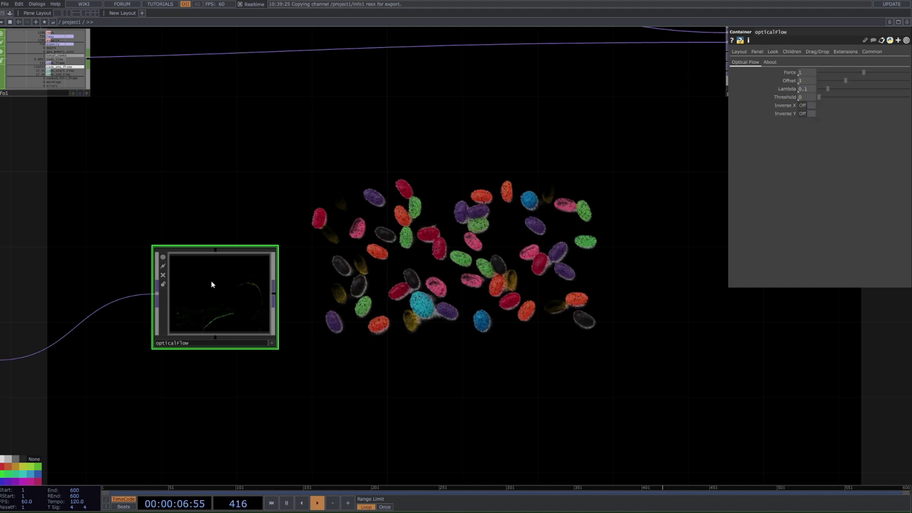
pyautogui.moveTo(638, 172); pyautogui.dragTo(525, 259)
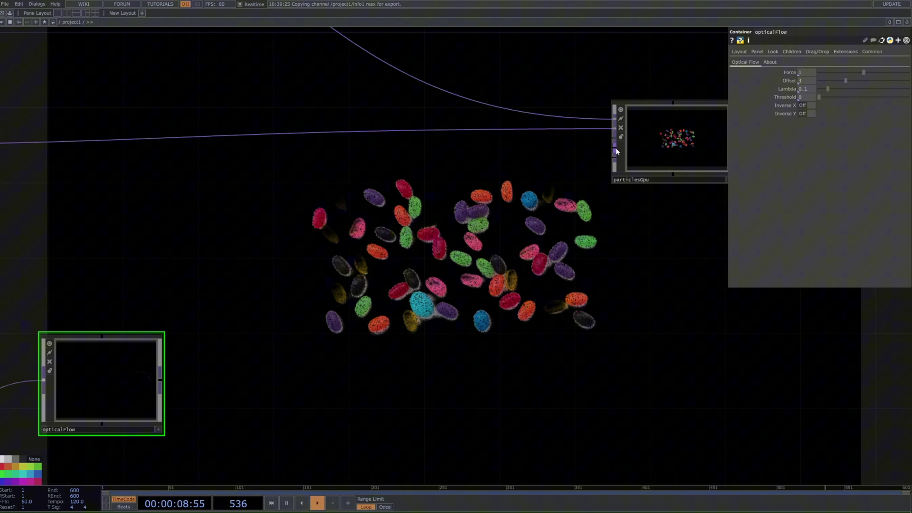
pyautogui.scroll(-4, 285, 361)
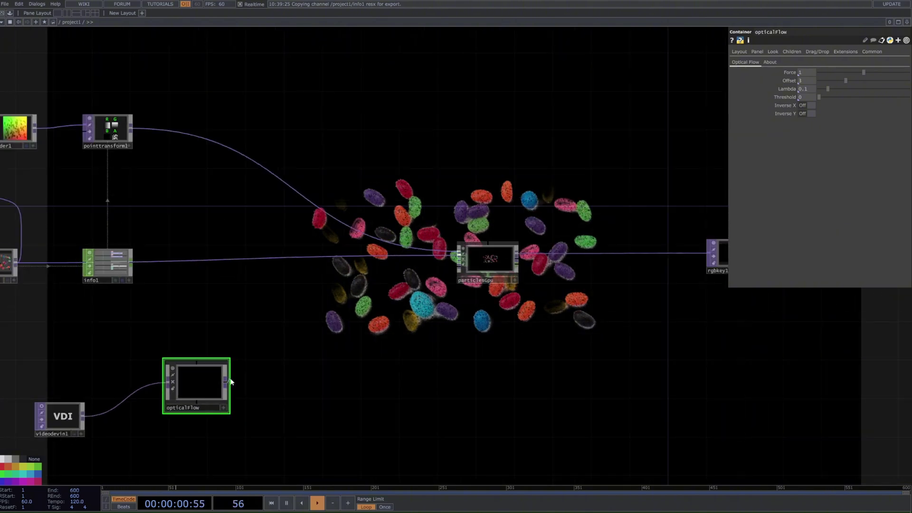
pyautogui.moveTo(232, 382); pyautogui.dragTo(459, 260)
pyautogui.scroll(4, 425, 349)
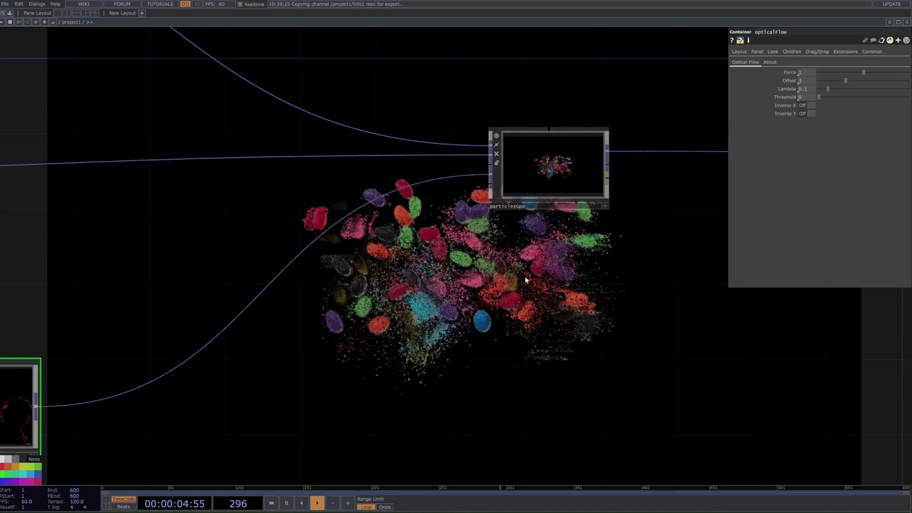
# Step: Test particlesGpu Wind Magnitude at 0.536, undo back to 0, then frame the whole network
pyautogui.click(566, 175)
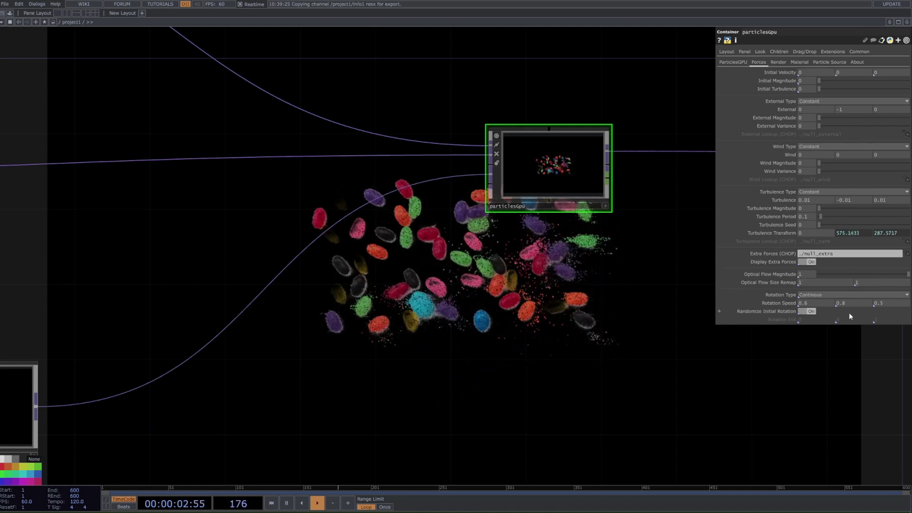
pyautogui.moveTo(830, 162); pyautogui.dragTo(842, 164)
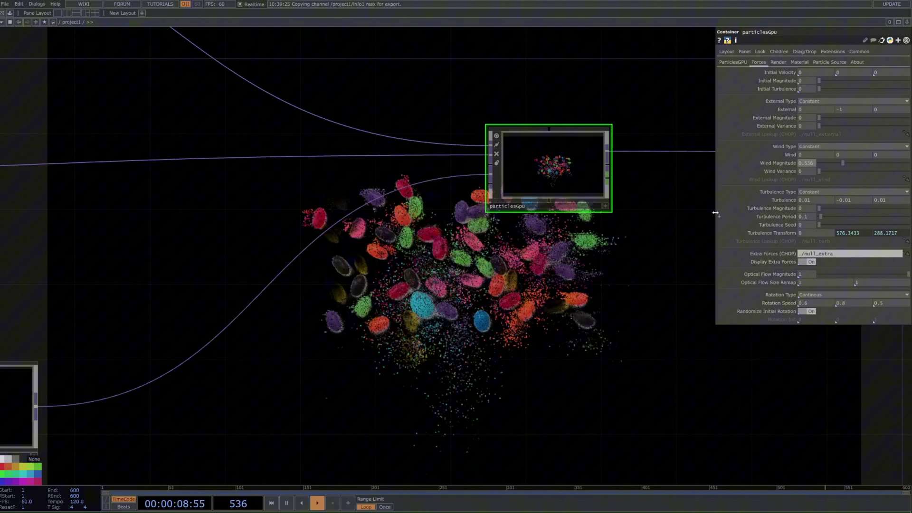
pyautogui.hotkey('ctrl', 'z')
pyautogui.scroll(-5, 484, 264)
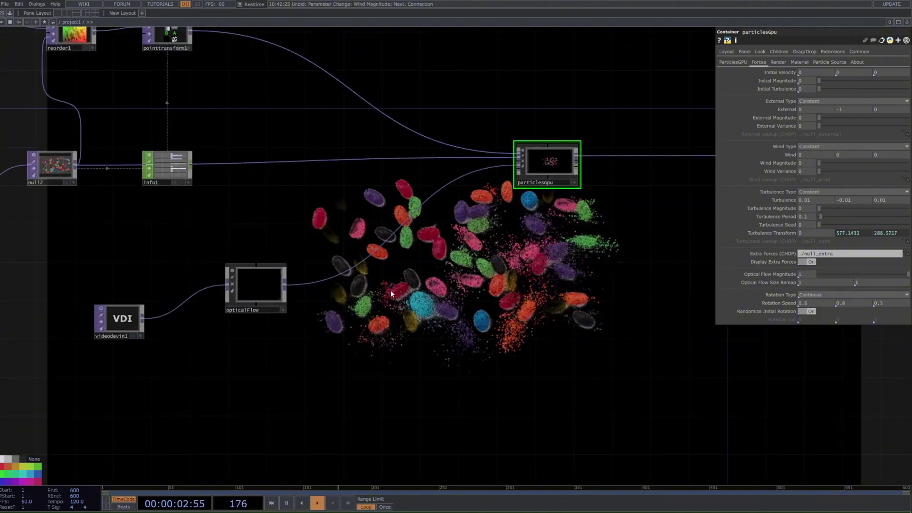
pyautogui.click(256, 284)
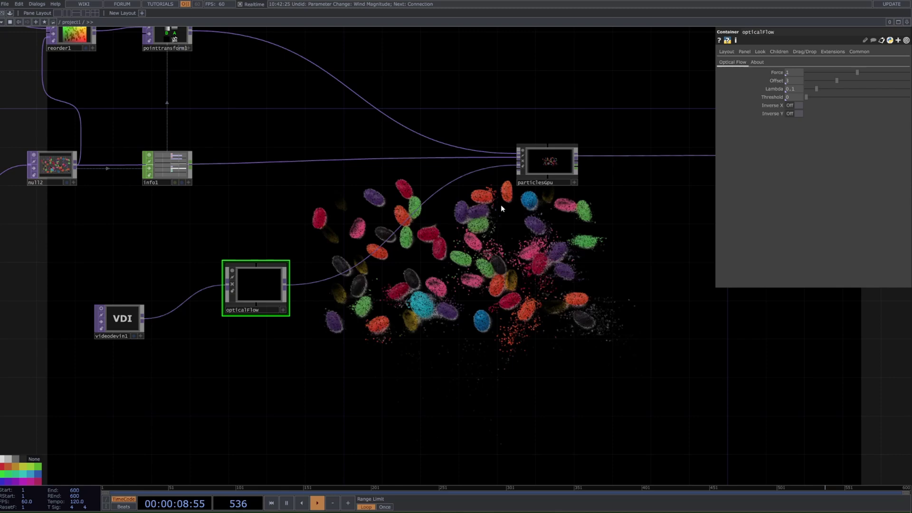
pyautogui.click(549, 164)
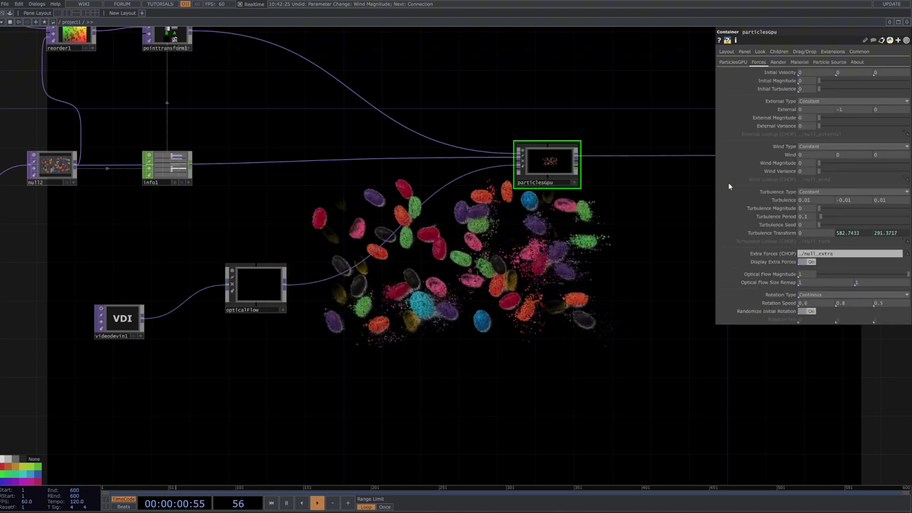
pyautogui.press('h')
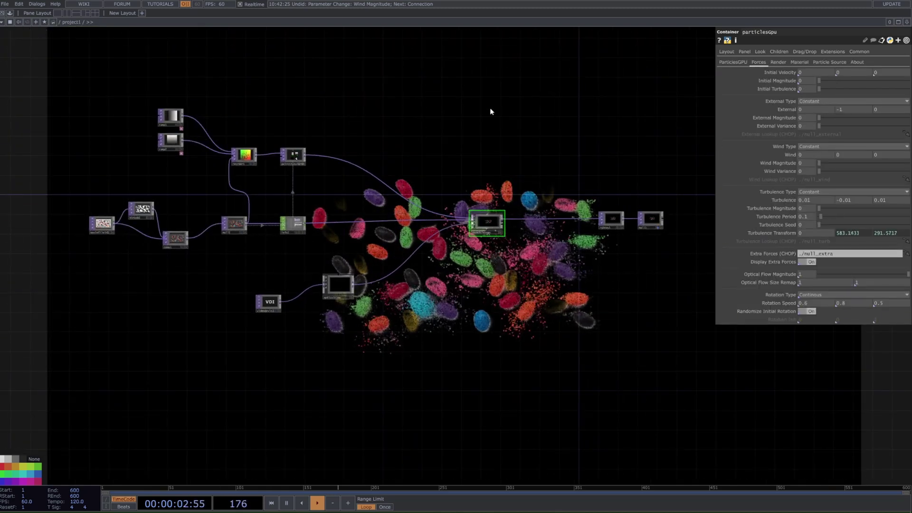
pyautogui.scroll(3, 390, 299)
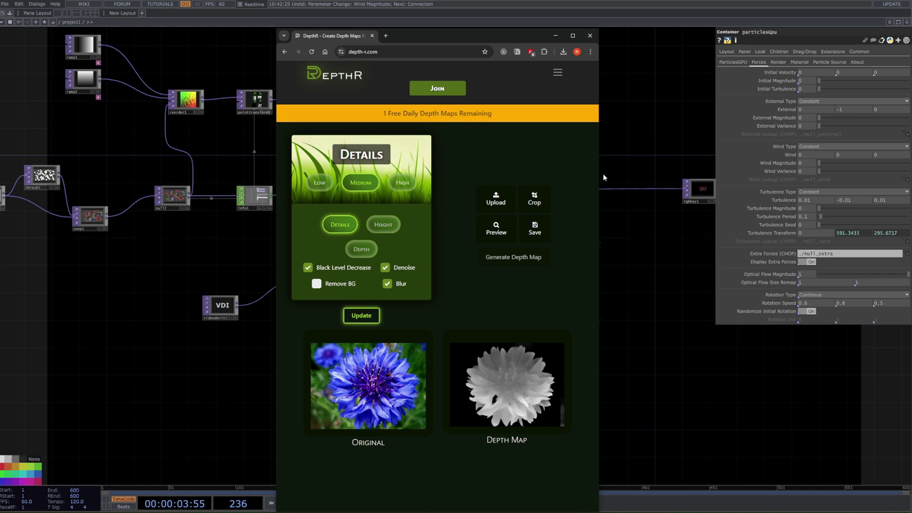
# Step: Widen the DepthR window and save the generated jelly-bean depth map as result (2).png
pyautogui.moveTo(603, 178); pyautogui.dragTo(776, 168)
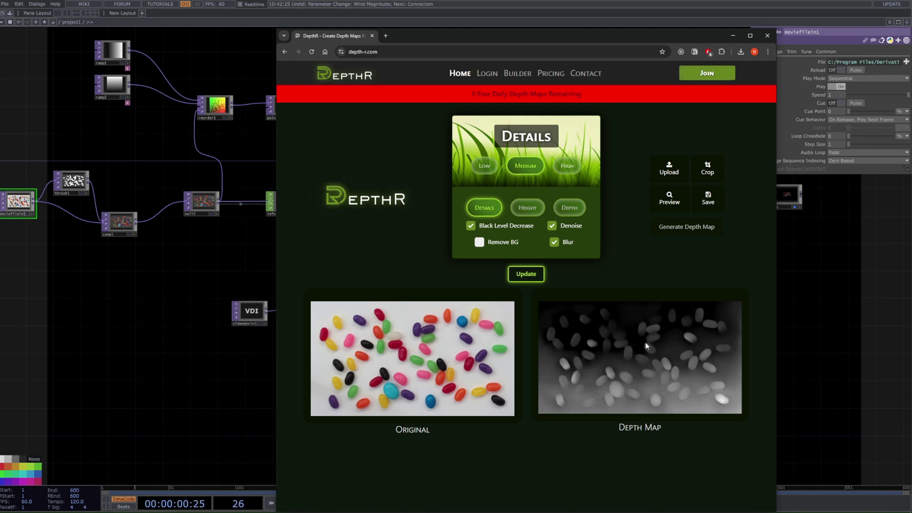
pyautogui.rightClick(645, 344)
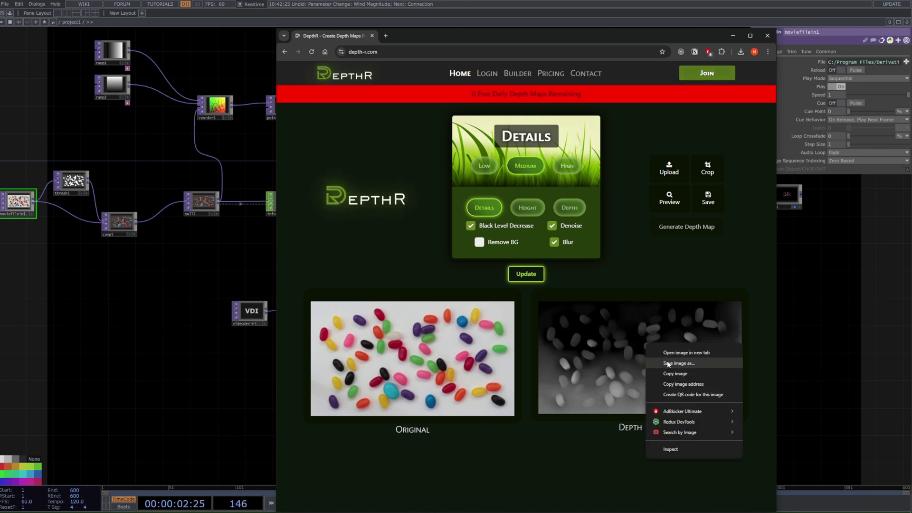
pyautogui.click(667, 362)
pyautogui.press('Return')
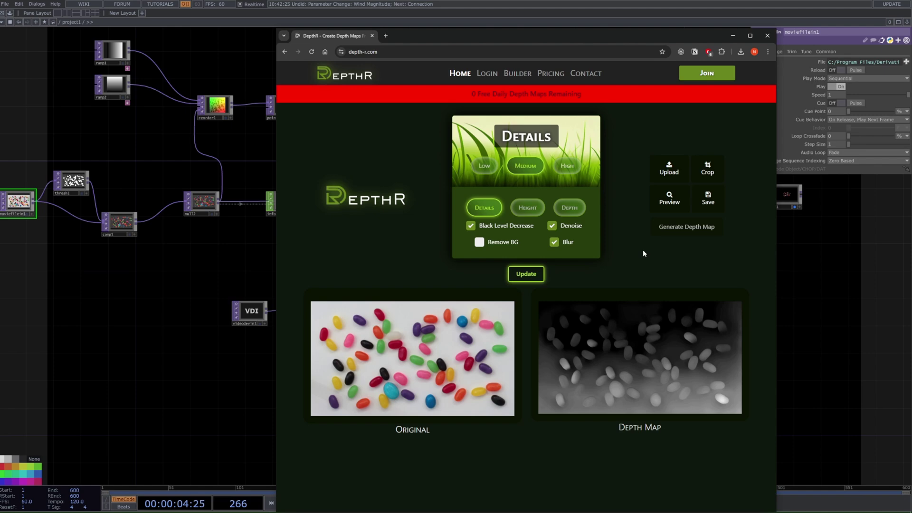
# Step: Drop result (2).png into the network and add a Level node after it
pyautogui.moveTo(665, 71); pyautogui.dragTo(383, 253)
pyautogui.scroll(-3, 278, 287)
pyautogui.scroll(5, 410, 268)
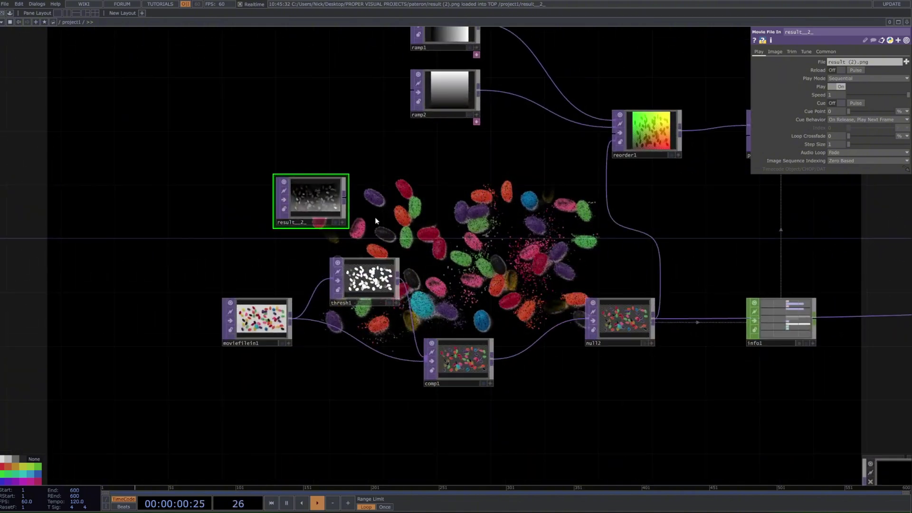
pyautogui.scroll(4, 375, 209)
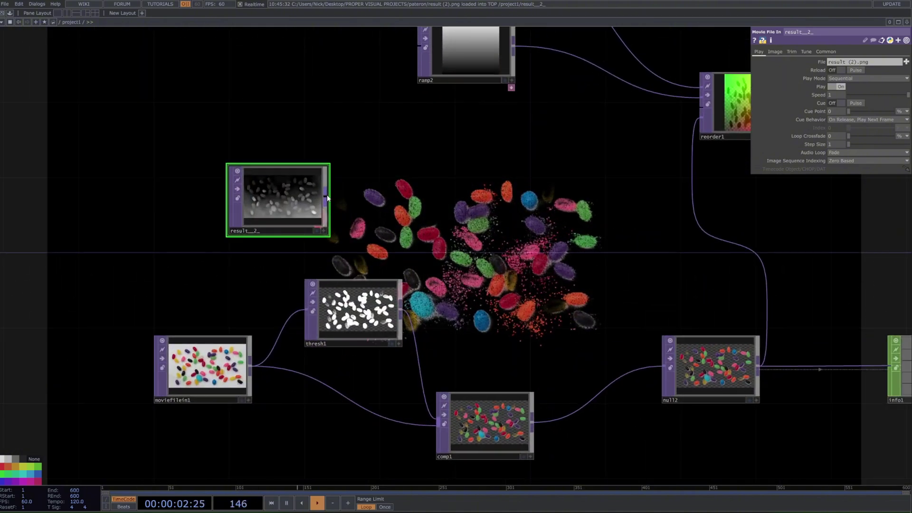
pyautogui.press('Tab')
pyautogui.click(248, 214)
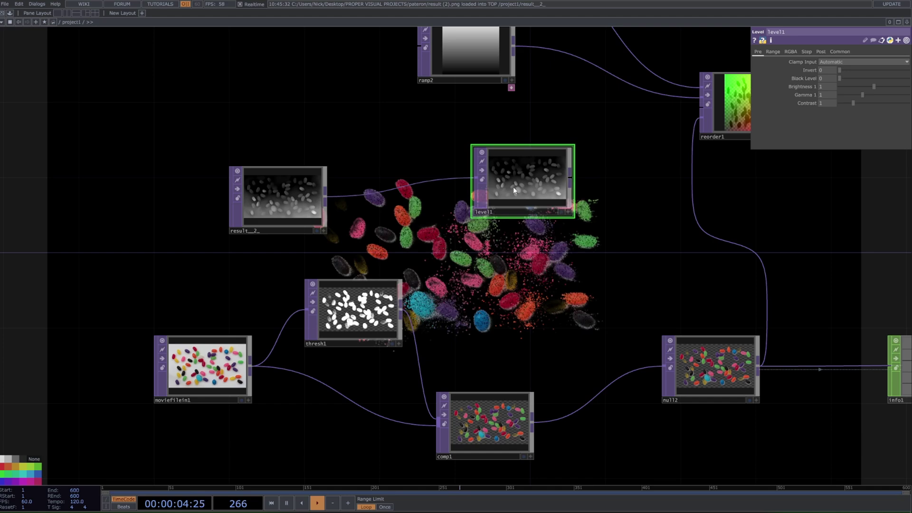
pyautogui.scroll(-3, 535, 202)
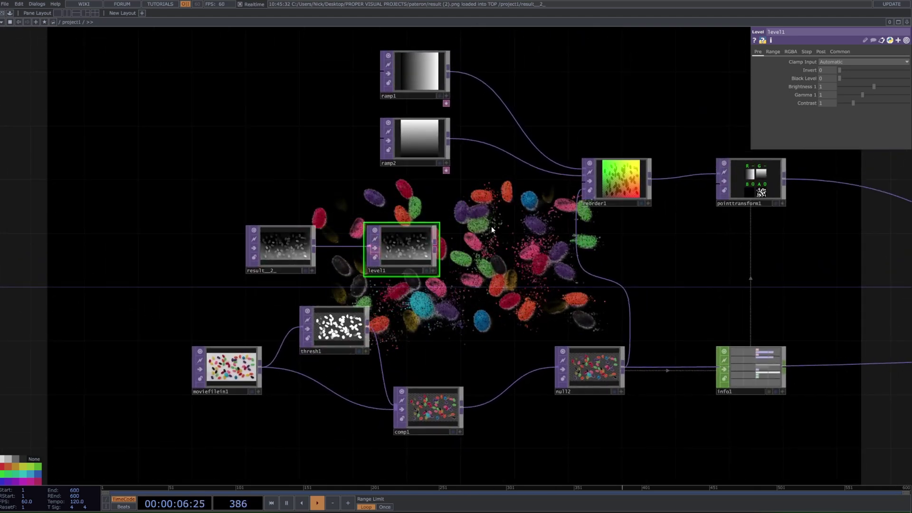
# Step: Wire level1 into reorder1 and set Output Blue to Input 3's Blue channel
pyautogui.click(435, 245)
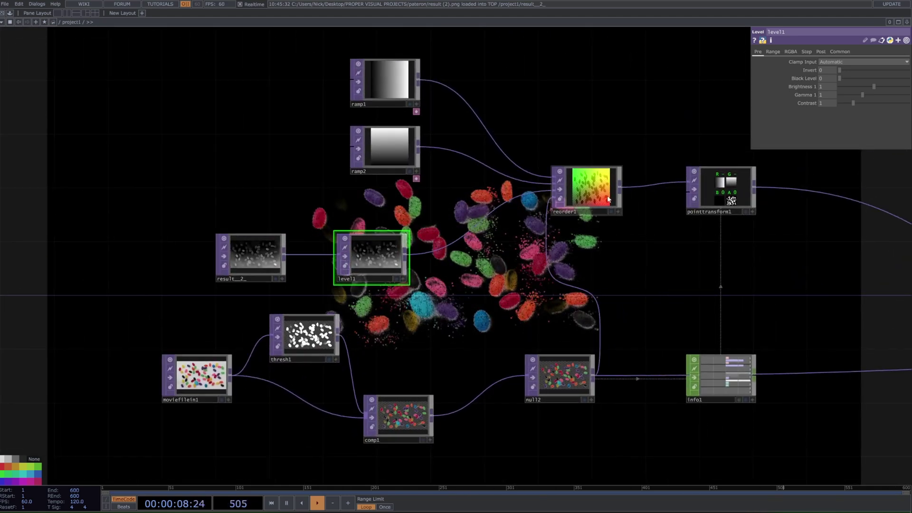
pyautogui.click(564, 188)
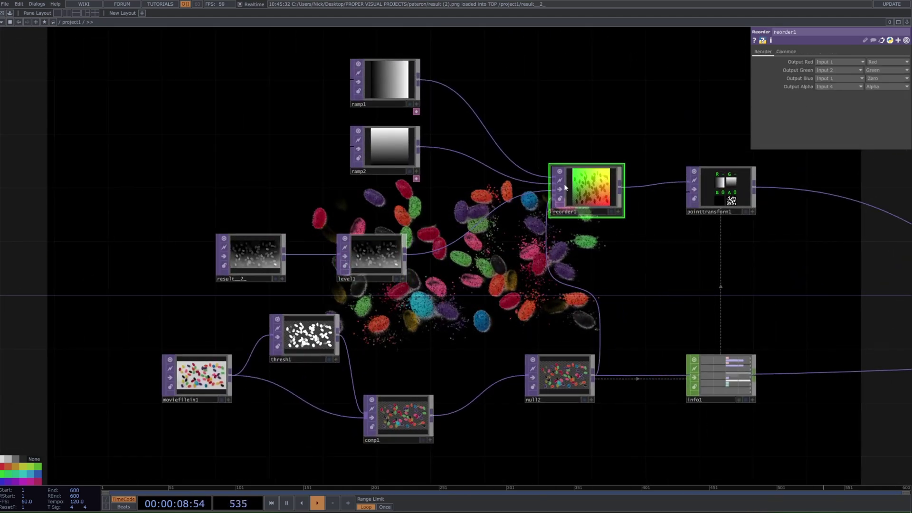
pyautogui.click(839, 84)
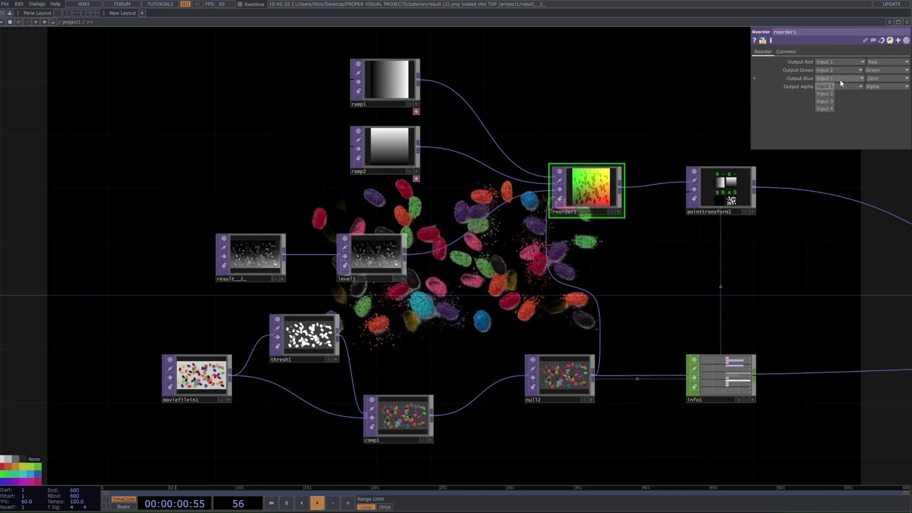
pyautogui.click(824, 101)
pyautogui.click(879, 79)
pyautogui.click(881, 106)
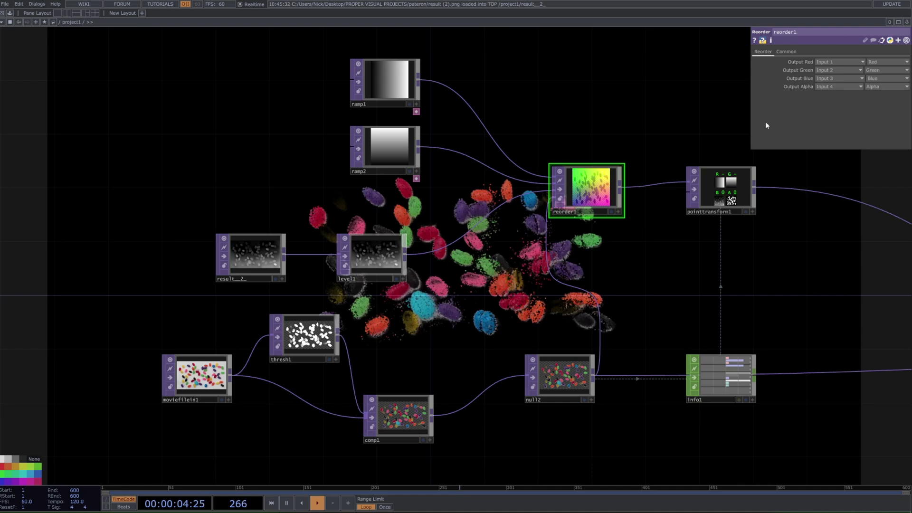
pyautogui.moveTo(672, 129); pyautogui.dragTo(590, 153)
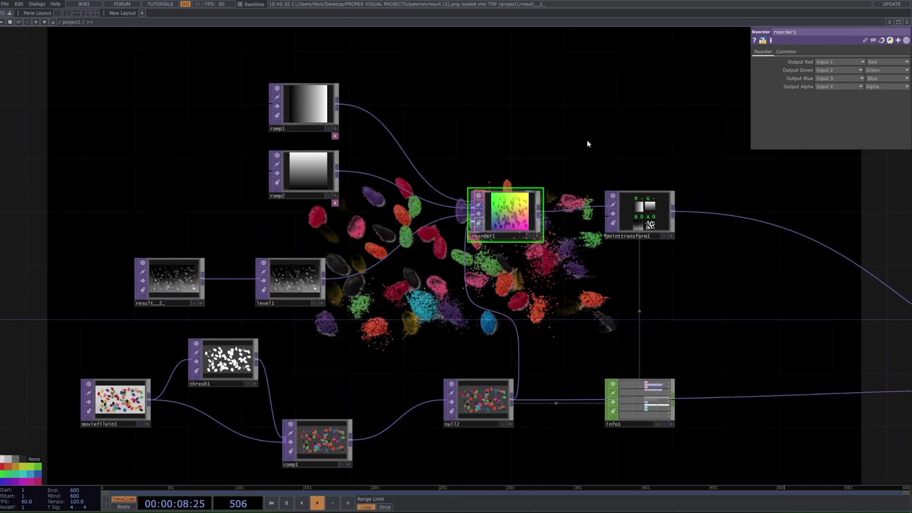
# Step: Inspect ramp1, the result2 depth image and level1, then recentre reorder1 and pointtransform1
pyautogui.moveTo(563, 180); pyautogui.dragTo(537, 280)
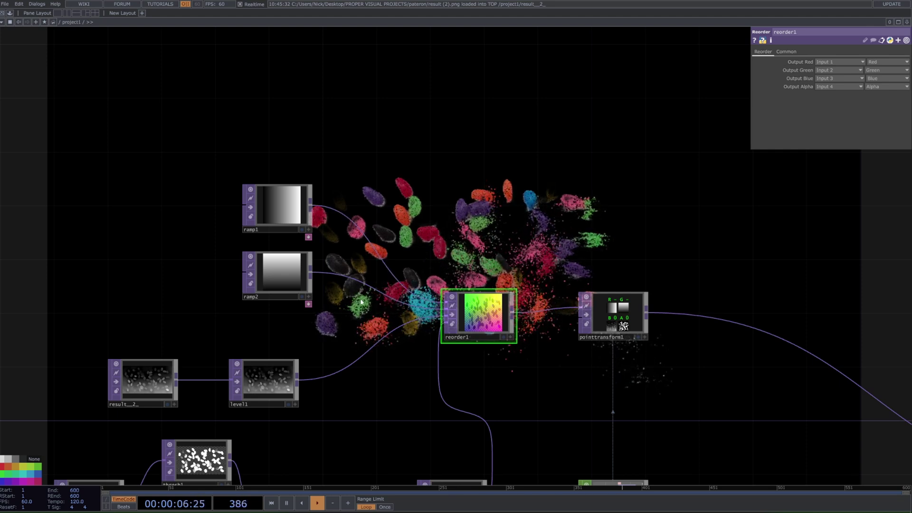
pyautogui.click(306, 223)
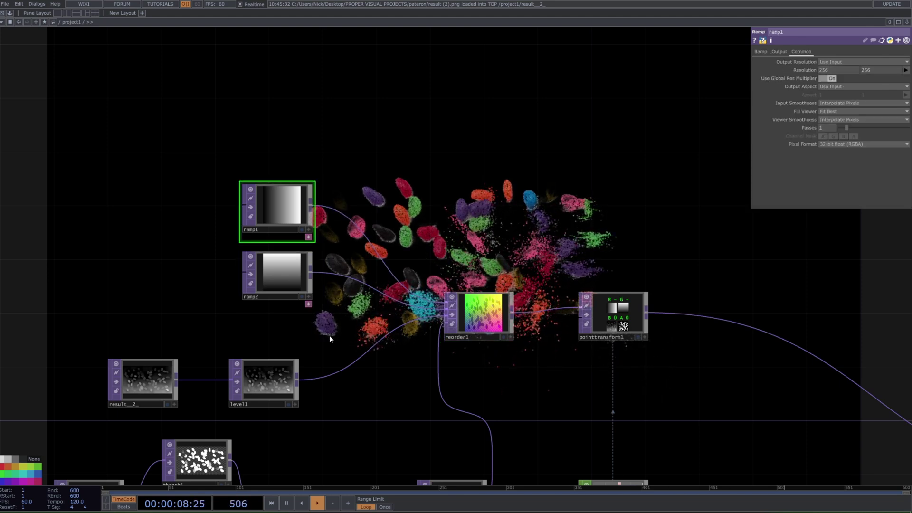
pyautogui.moveTo(345, 352); pyautogui.dragTo(161, 394)
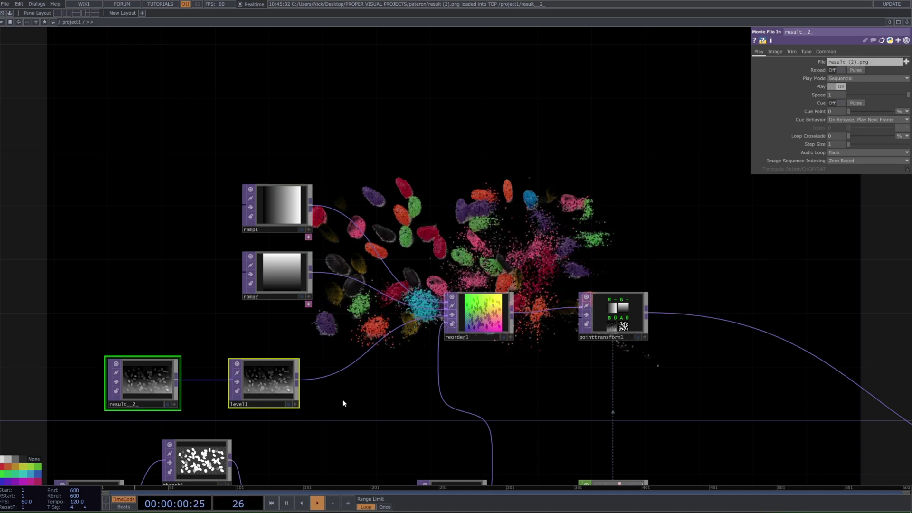
pyautogui.click(263, 380)
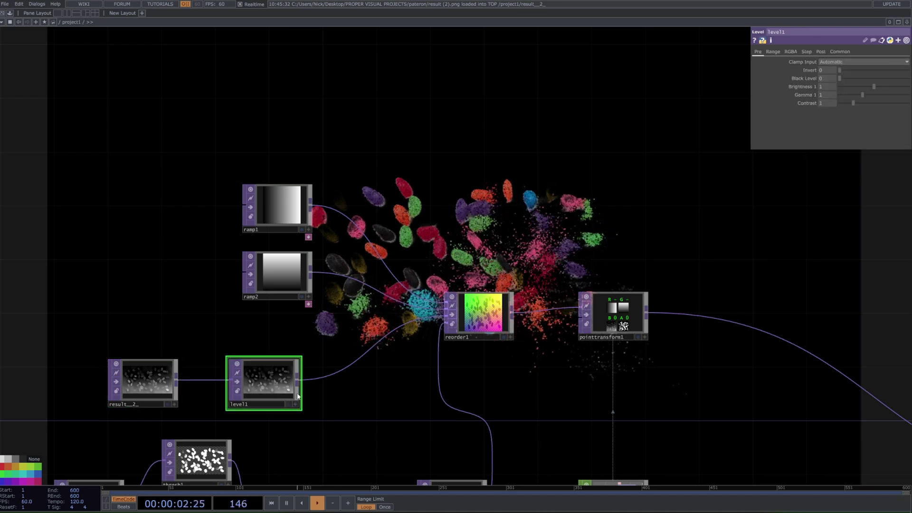
pyautogui.moveTo(342, 400); pyautogui.dragTo(368, 380)
pyautogui.scroll(5, 316, 381)
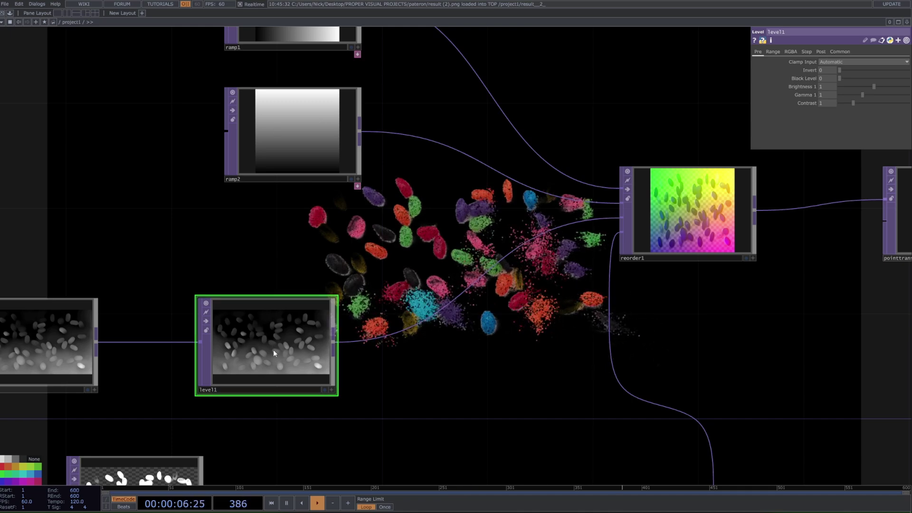
pyautogui.scroll(-2, 302, 349)
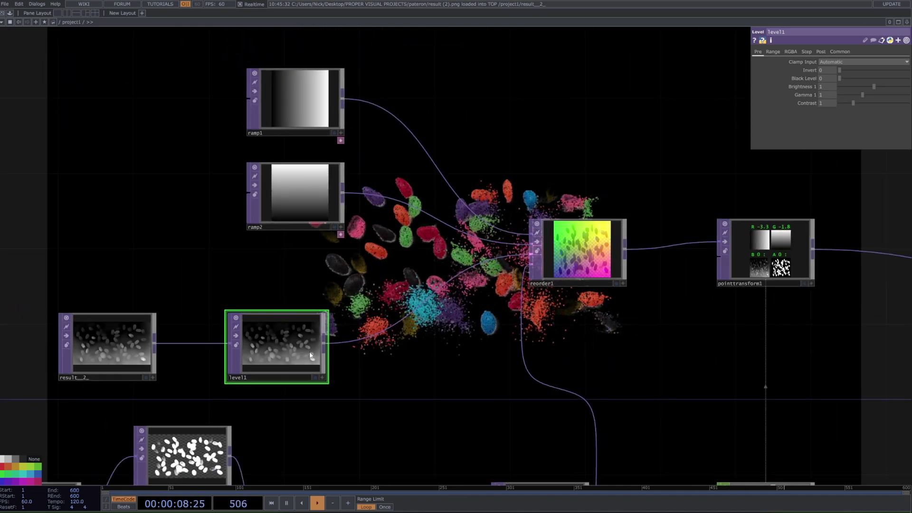
pyautogui.moveTo(617, 306); pyautogui.dragTo(322, 284)
pyautogui.scroll(-3, 323, 283)
# Step: Check particlesGpu's info, then drag level1's Brightness down to 0.29
pyautogui.click(632, 285)
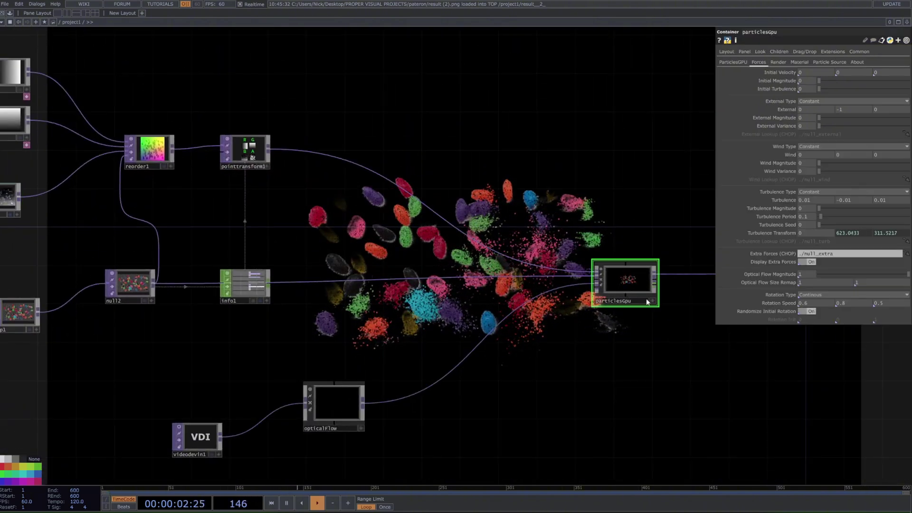
pyautogui.middleClick(524, 302)
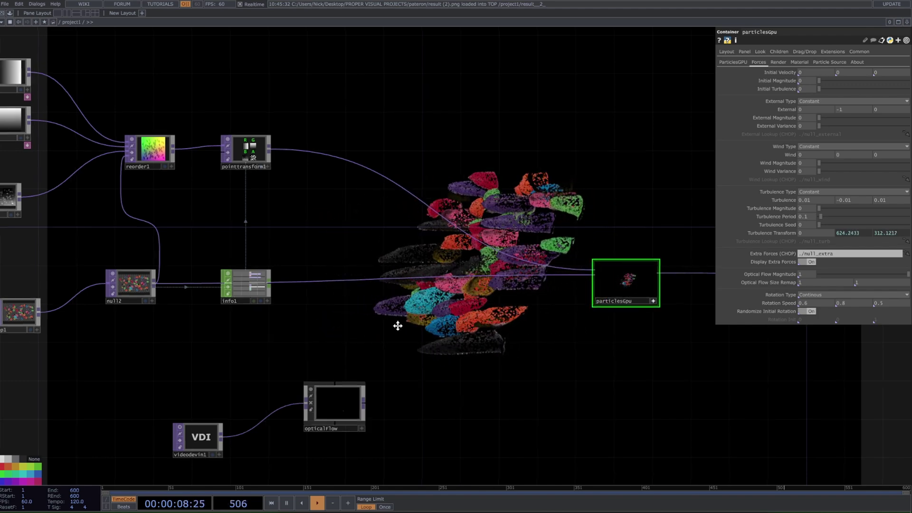
pyautogui.moveTo(368, 301); pyautogui.dragTo(401, 298)
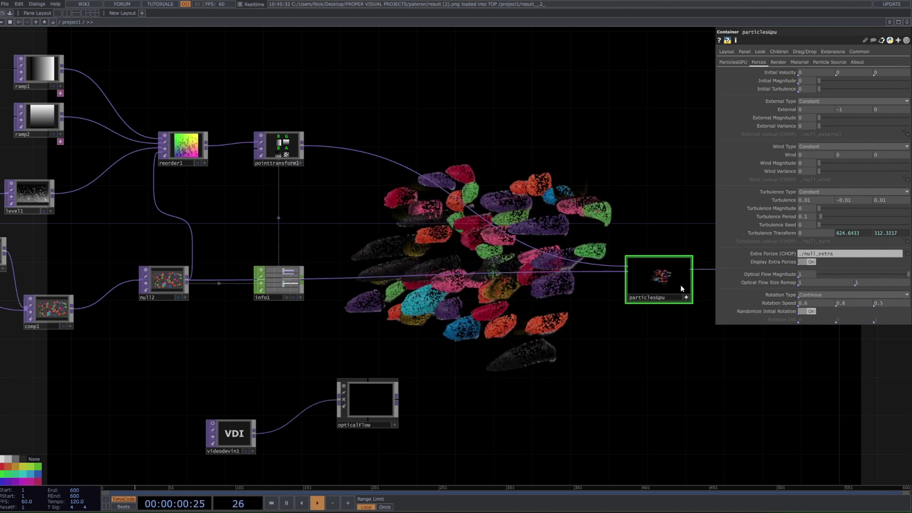
pyautogui.scroll(-5, 480, 290)
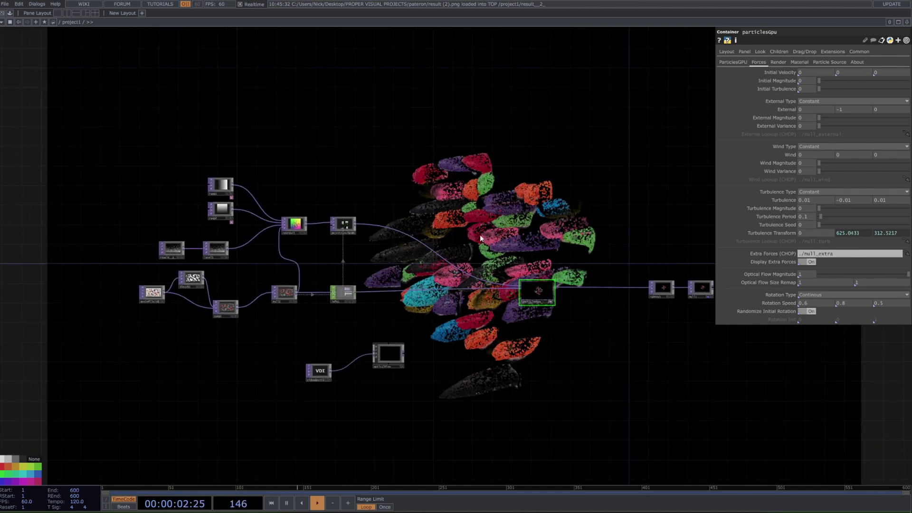
pyautogui.click(216, 249)
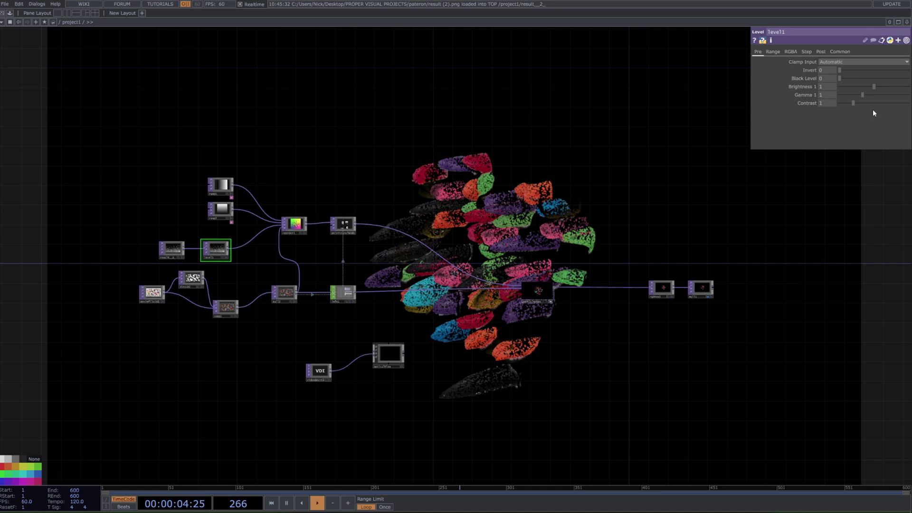
pyautogui.moveTo(871, 86); pyautogui.dragTo(851, 90)
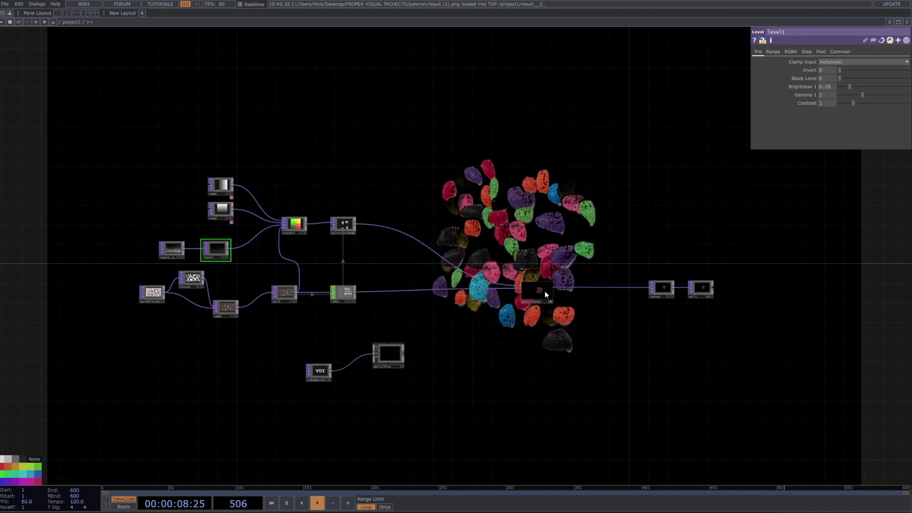
pyautogui.scroll(5, 546, 293)
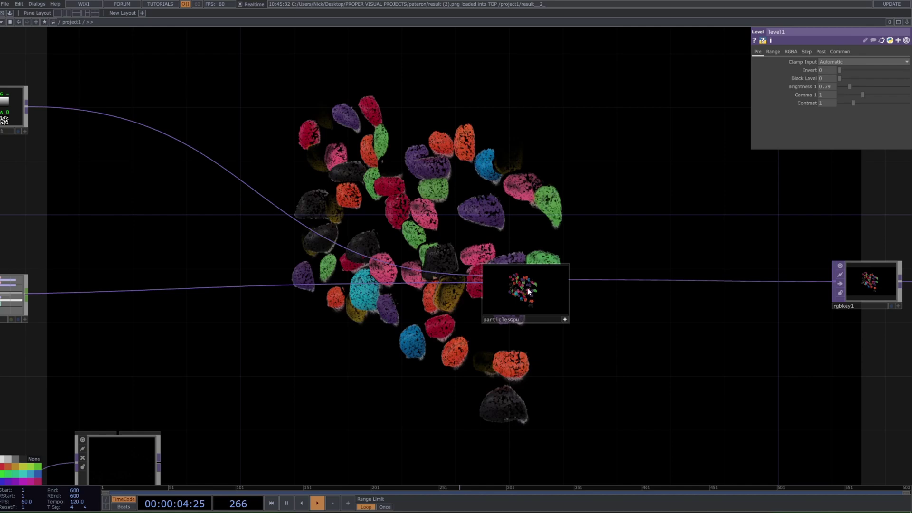
# Step: Box-select videodevin1 and opticalFlow, then wire opticalFlow's output into particlesGpu's input
pyautogui.scroll(-4, 565, 304)
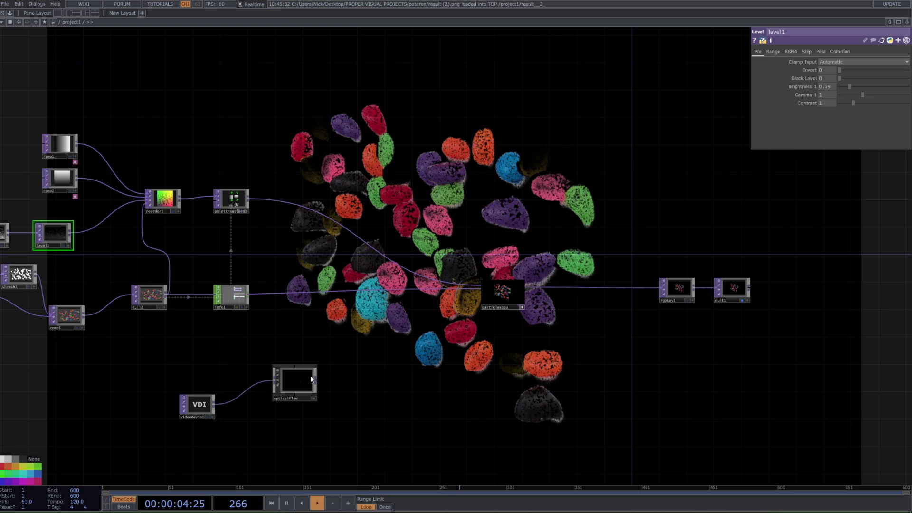
pyautogui.moveTo(336, 352); pyautogui.dragTo(163, 417, button='right')
pyautogui.moveTo(175, 384)
pyautogui.mouseDown()
pyautogui.moveTo(132, 384)
pyautogui.moveTo(238, 364)
pyautogui.mouseUp()
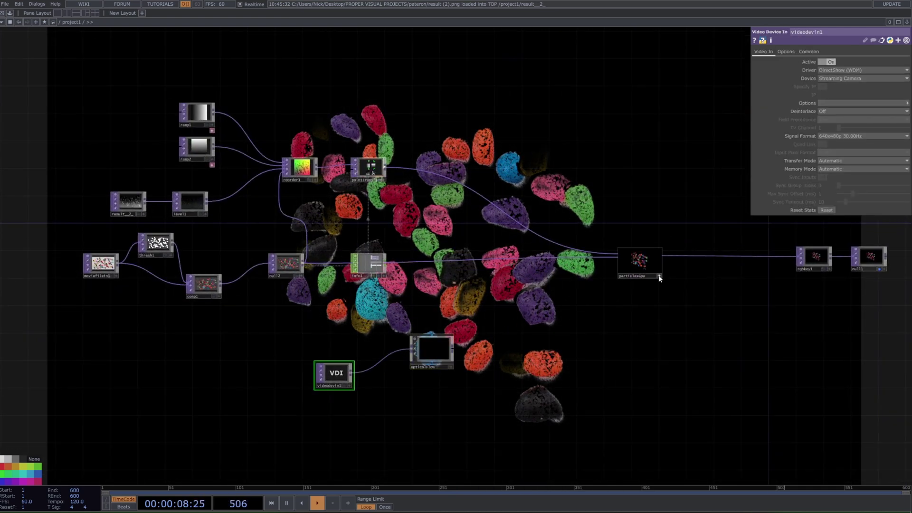
pyautogui.moveTo(454, 347); pyautogui.dragTo(620, 262)
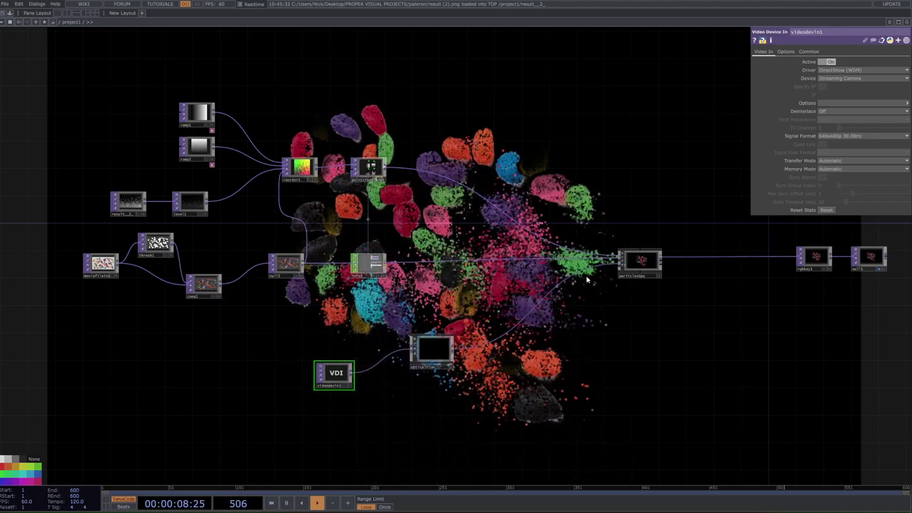
# Step: On particlesGpu's ParticlesGPU page, set Particle Size Min 0.08, Max 0.88 and Lifevariance 1.34
pyautogui.click(641, 260)
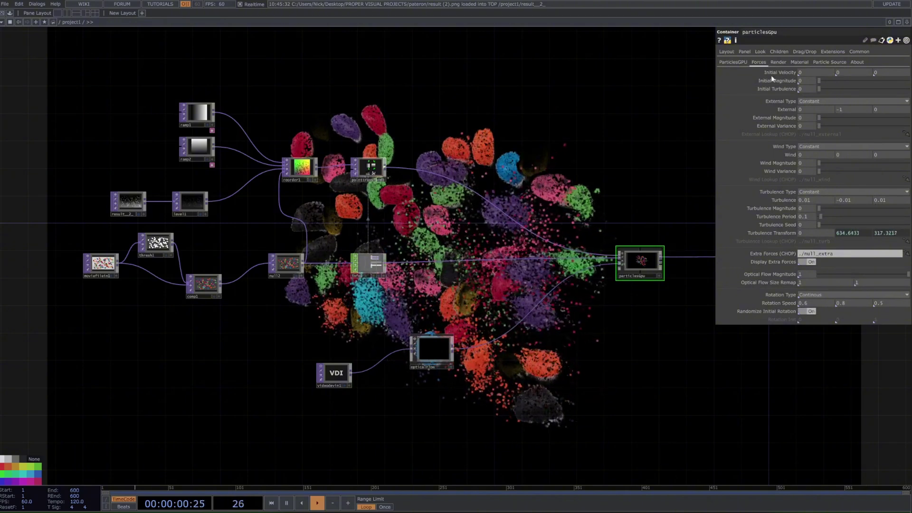
pyautogui.click(732, 62)
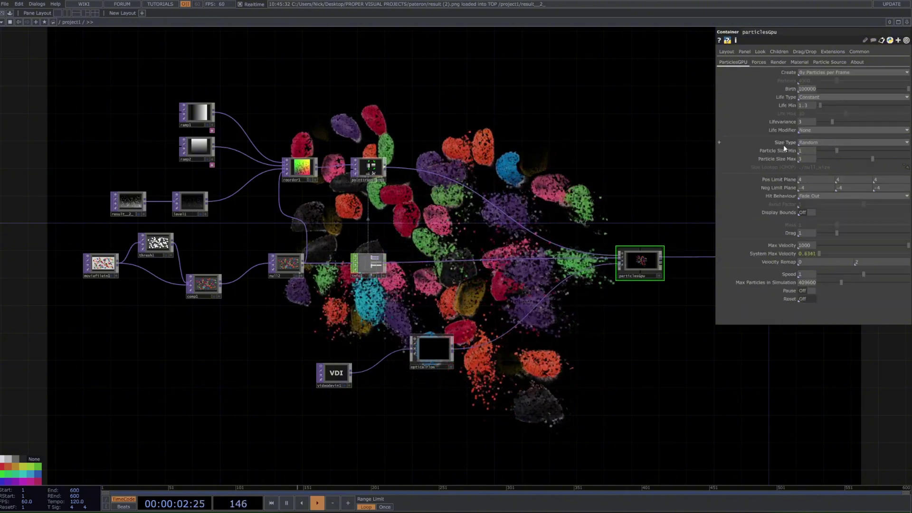
pyautogui.moveTo(837, 152); pyautogui.dragTo(821, 152)
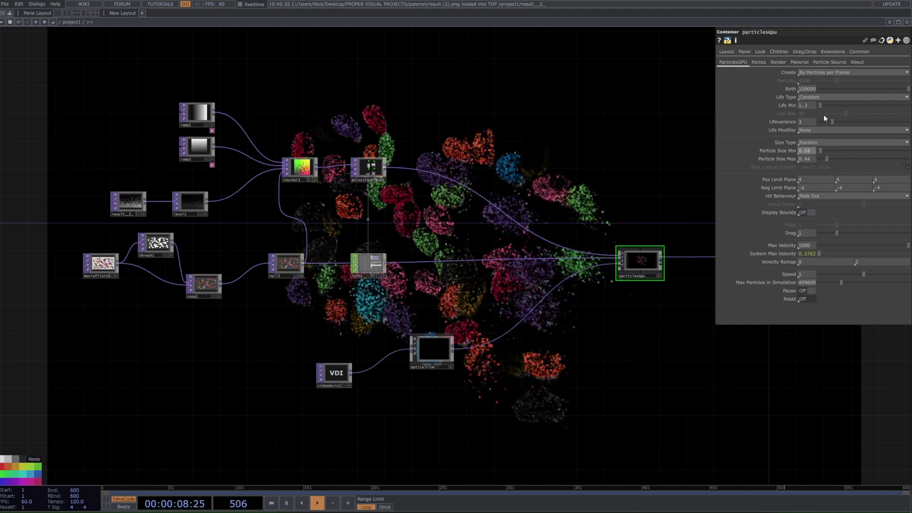
pyautogui.moveTo(832, 121); pyautogui.dragTo(824, 122)
pyautogui.moveTo(823, 162); pyautogui.dragTo(834, 161)
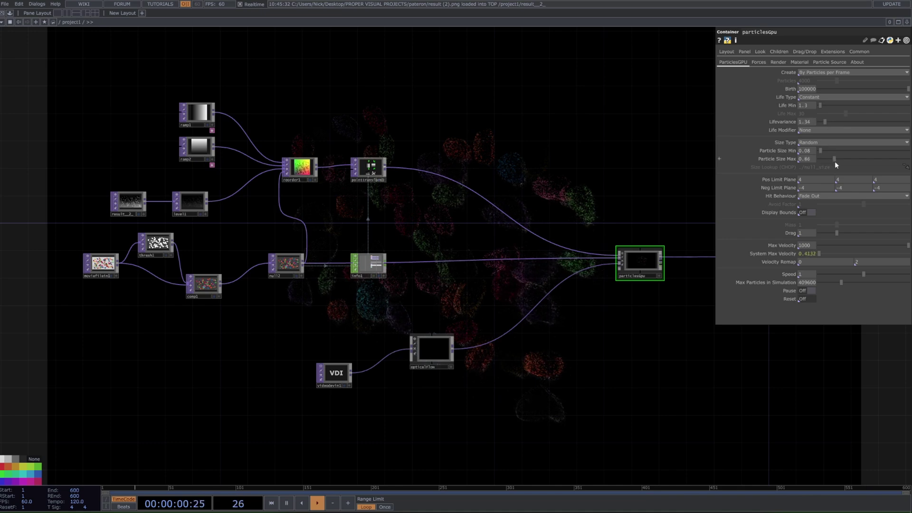
pyautogui.moveTo(537, 227); pyautogui.dragTo(445, 256)
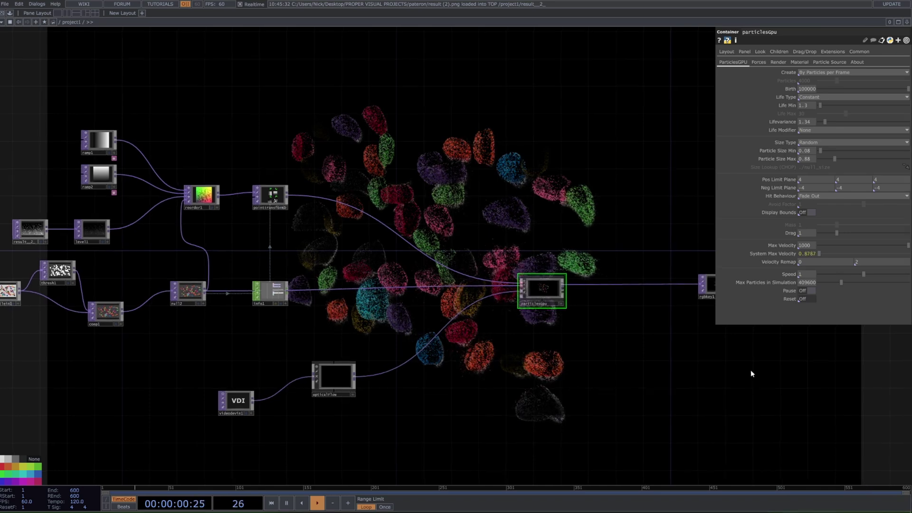
pyautogui.scroll(-2, 456, 246)
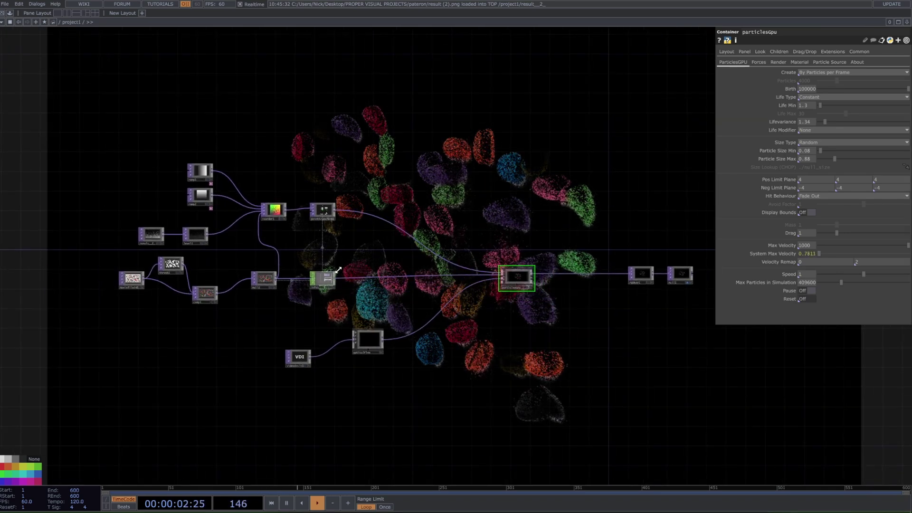
pyautogui.hscroll(3, 490, 254)
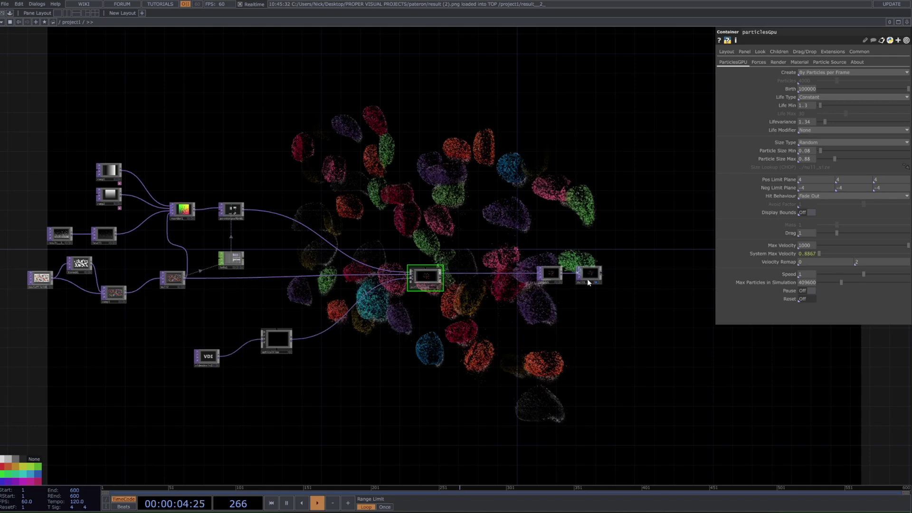